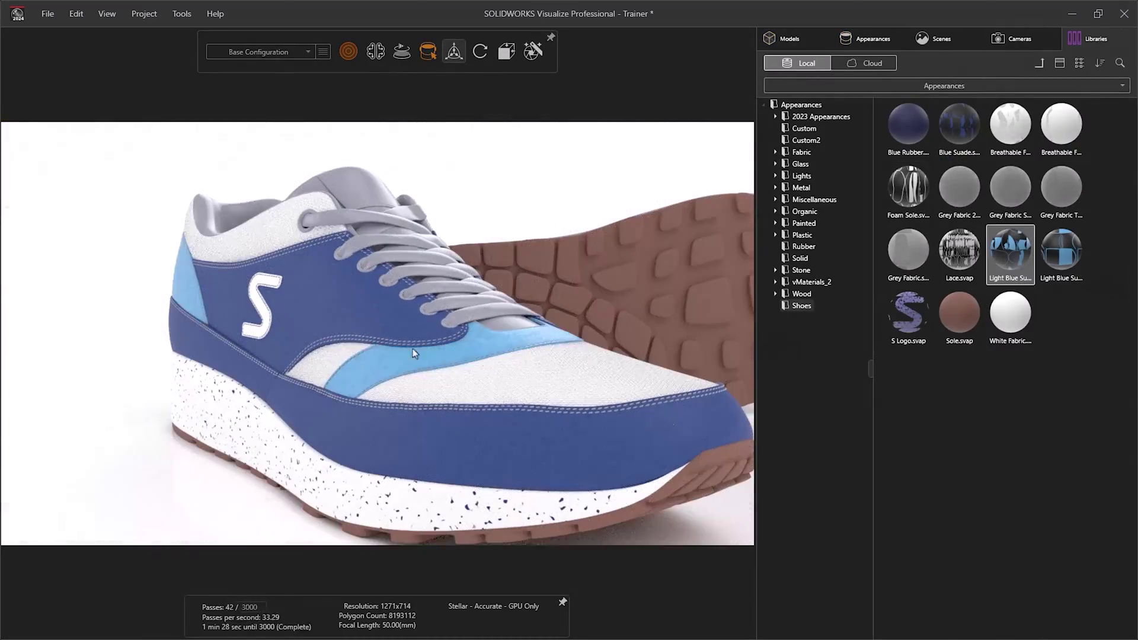
Drag the Light Blue Suede appearance from the library onto the shoe in the viewport
{"action": "left_click_drag", "start_coordinate": [1067, 258], "coordinate": [521, 463]}
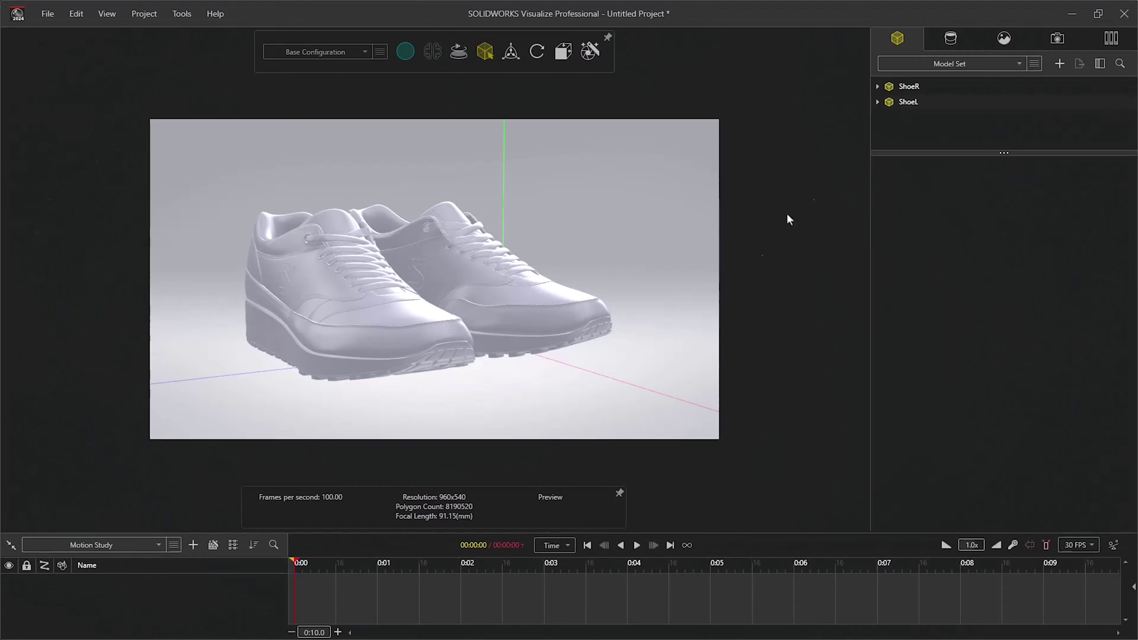
Load the Dazzler studio environment and set the background to plain white
{"action": "left_click", "coordinate": [1001, 39]}
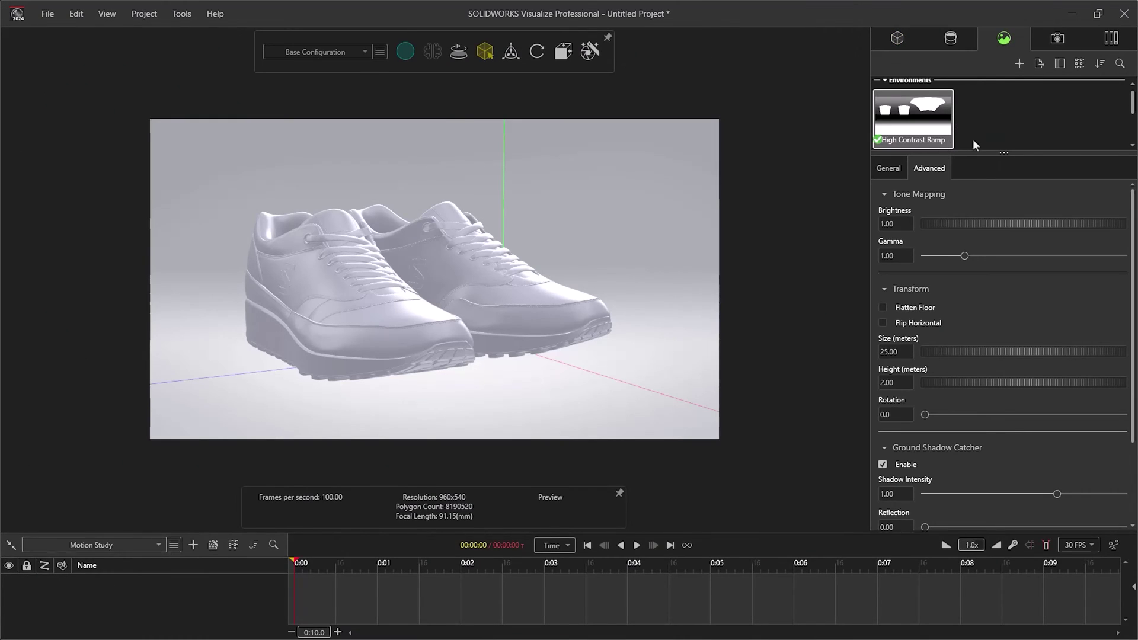
{"action": "left_click", "coordinate": [933, 126]}
{"action": "left_click", "coordinate": [933, 125], "text": "ctrl"}
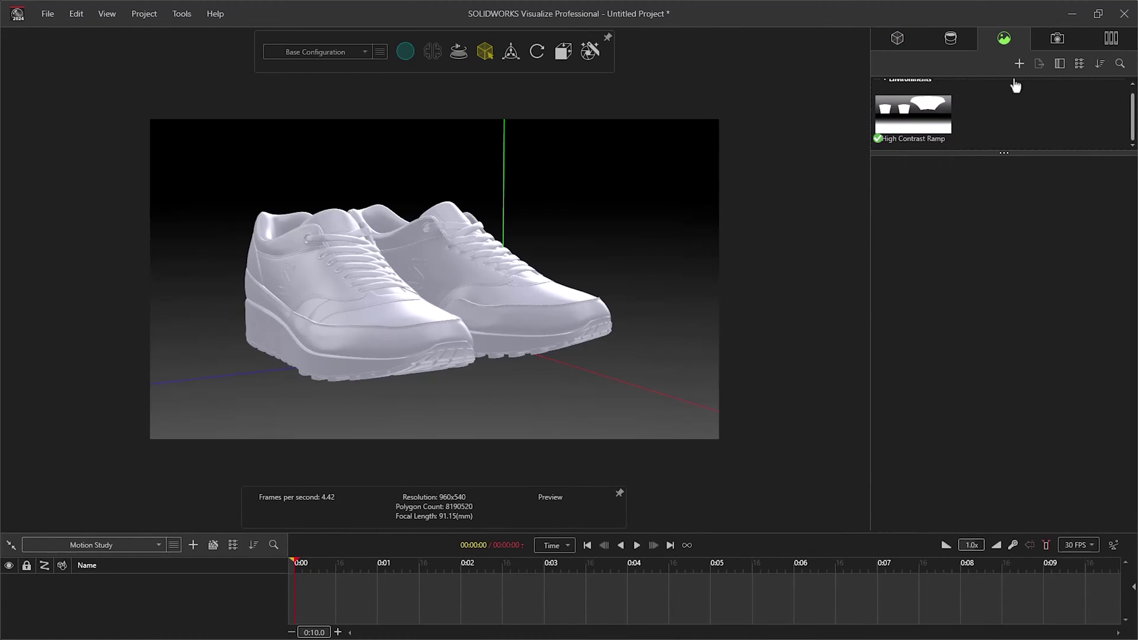
{"action": "left_click", "coordinate": [1110, 38]}
{"action": "double_click", "coordinate": [898, 395]}
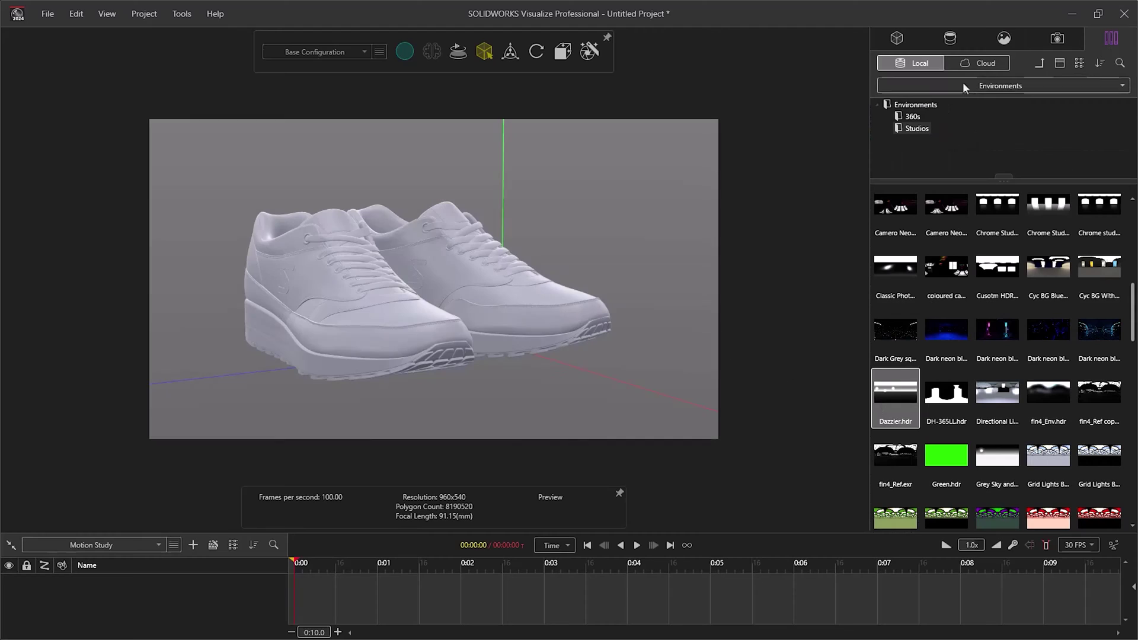
{"action": "left_click", "coordinate": [897, 239]}
{"action": "left_click", "coordinate": [1001, 259]}
Add a camera named Top that views the shoes from directly above
{"action": "left_click", "coordinate": [1057, 37]}
{"action": "left_click", "coordinate": [1018, 64]}
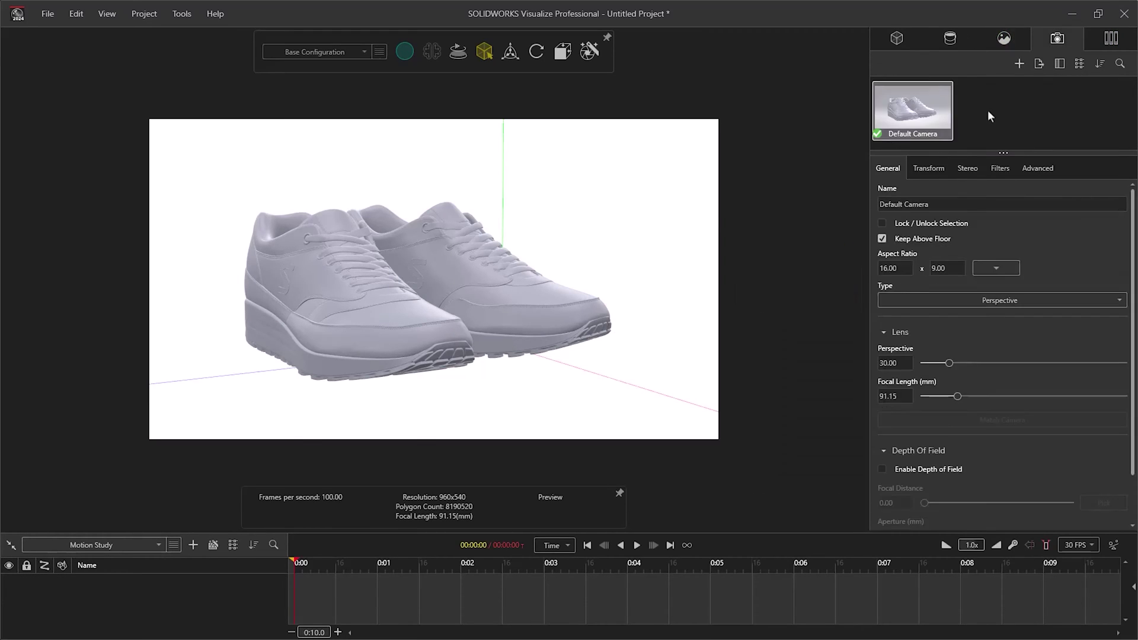
{"action": "type", "text": "Top"}
{"action": "key", "text": "Return"}
{"action": "left_click", "coordinate": [590, 51]}
{"action": "left_click", "coordinate": [563, 89]}
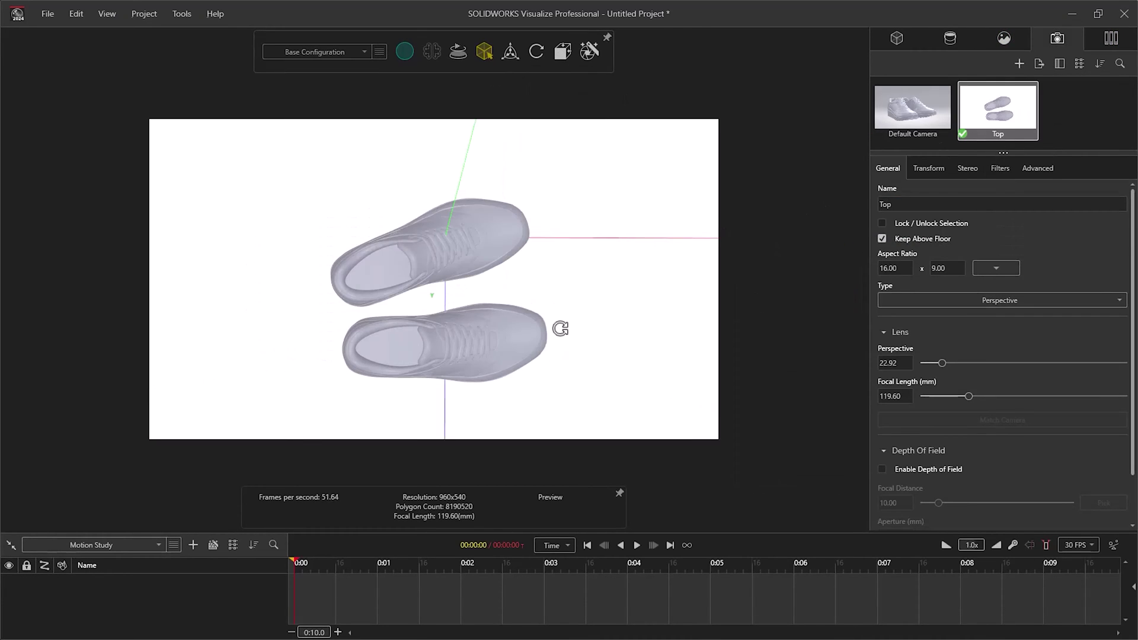
Add a second camera named Side and lock it
{"action": "left_click", "coordinate": [1067, 124]}
{"action": "right_click", "coordinate": [1068, 125]}
{"action": "left_click", "coordinate": [1035, 125]}
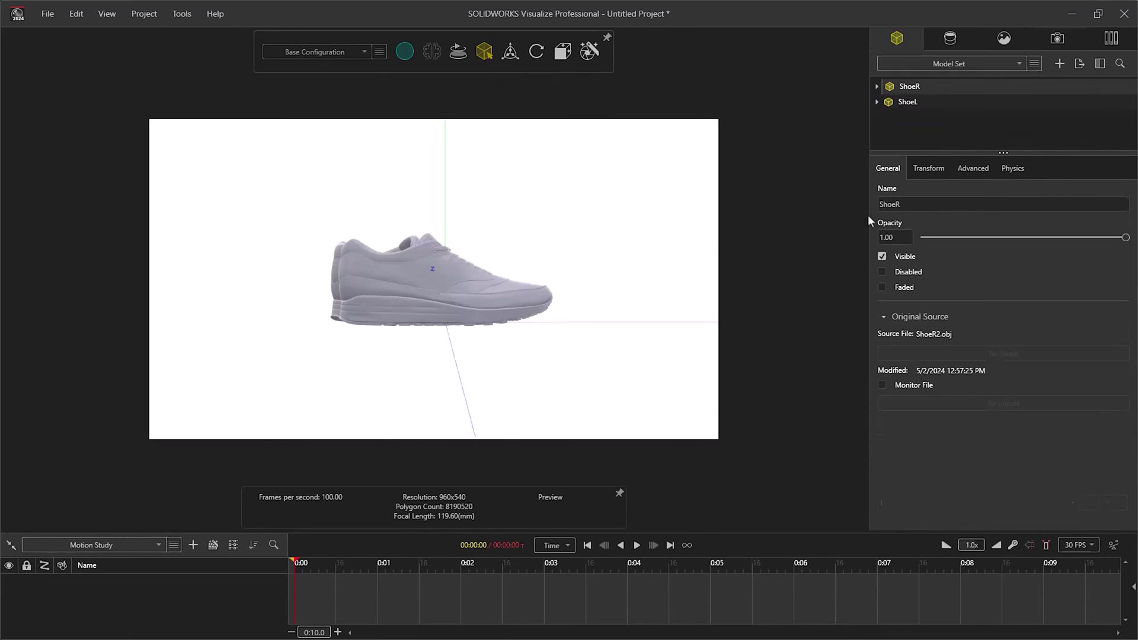
{"action": "type", "text": "Side"}
{"action": "key", "text": "Return"}
{"action": "scroll", "coordinate": [522, 199], "scroll_direction": "up", "scroll_amount": 3}
{"action": "left_click", "coordinate": [881, 223]}
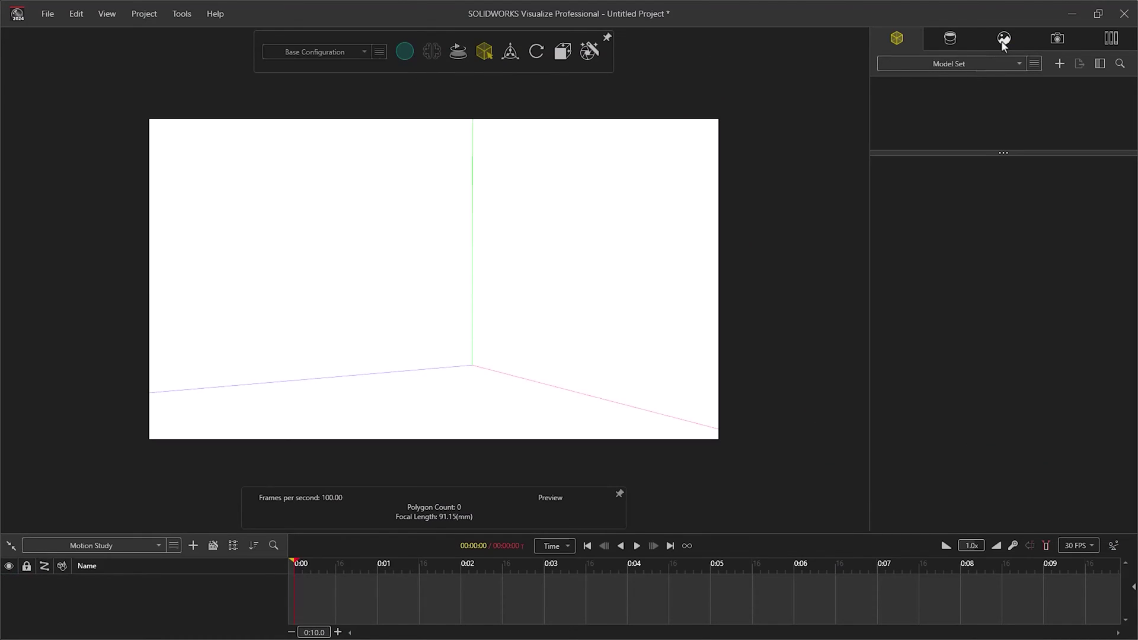
Review the template's environments, cameras and appearances, enlarging the appearances area
{"action": "left_click", "coordinate": [1003, 38]}
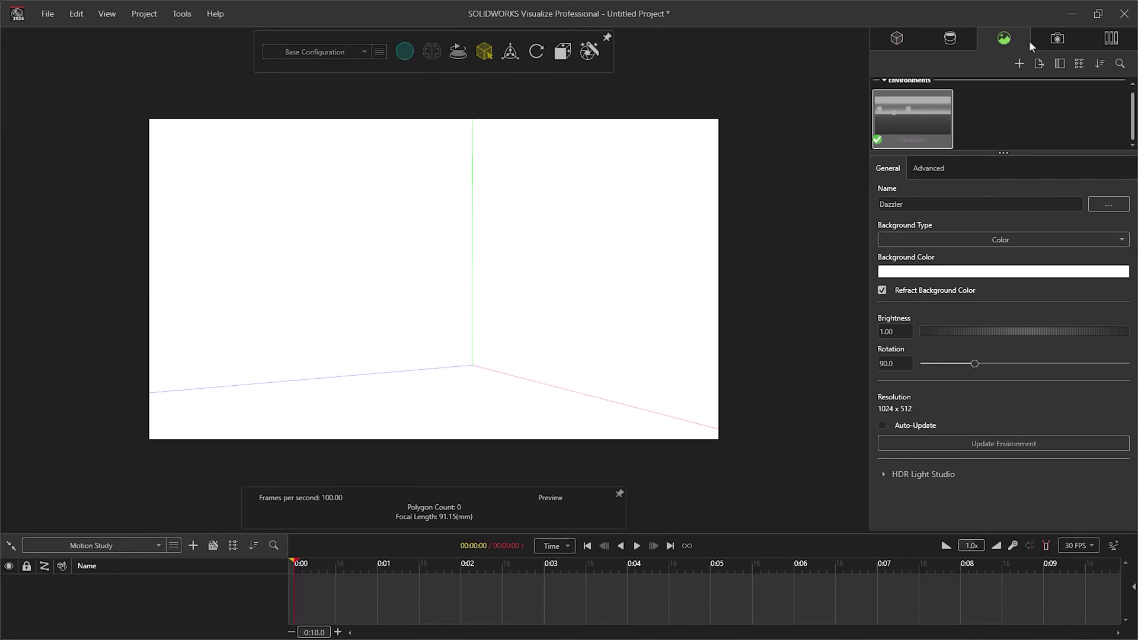
{"action": "left_click", "coordinate": [1051, 40]}
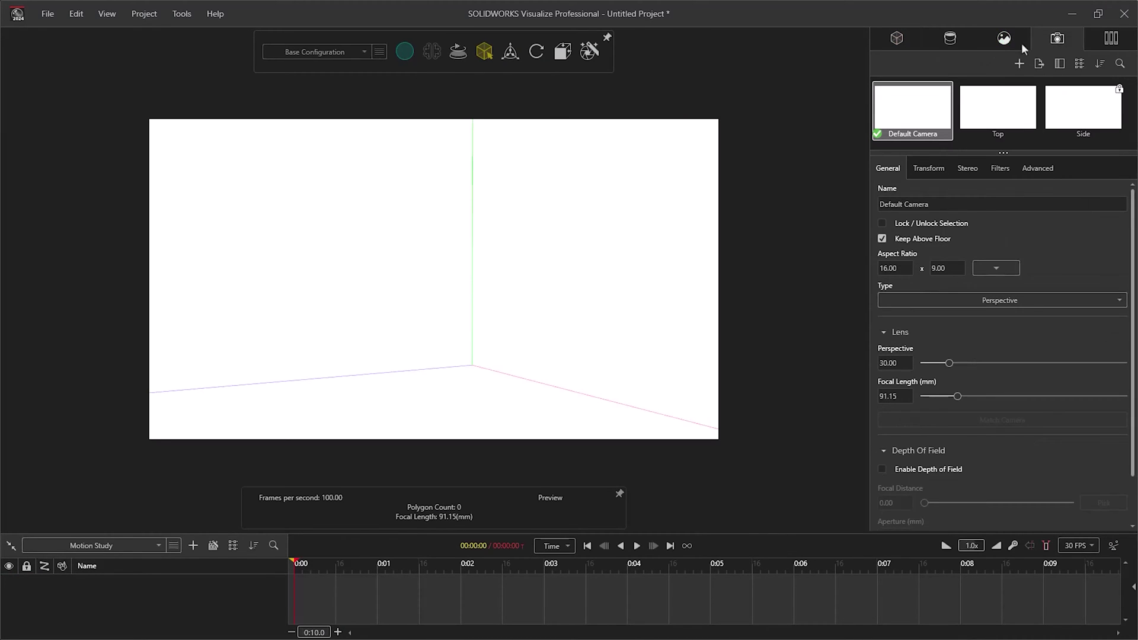
{"action": "left_click", "coordinate": [946, 43]}
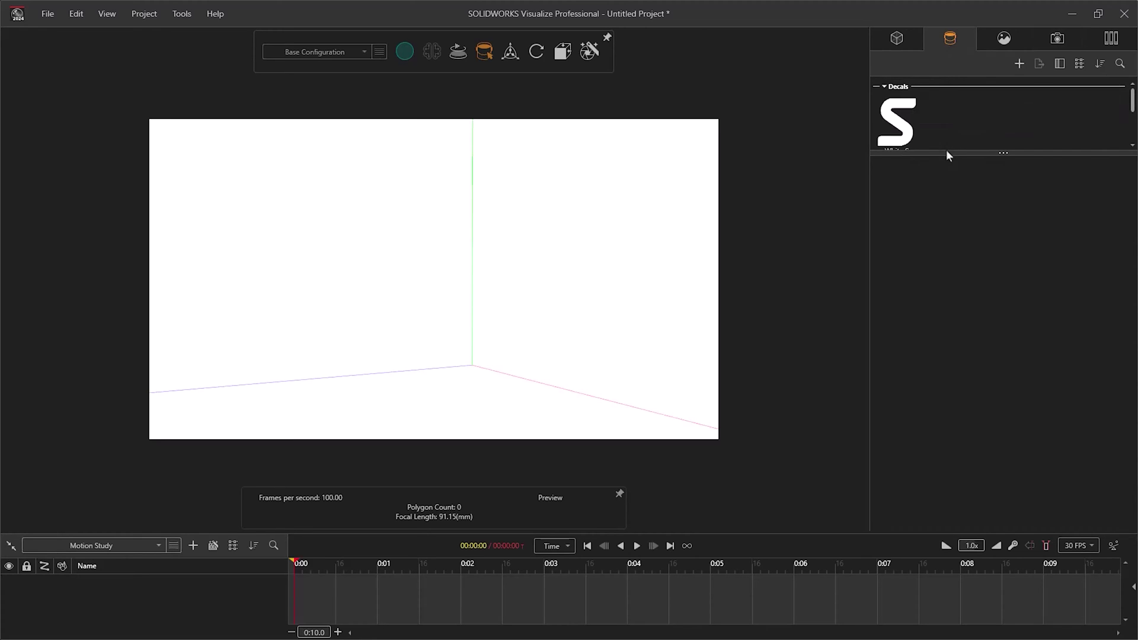
{"action": "left_click_drag", "start_coordinate": [948, 153], "coordinate": [952, 252]}
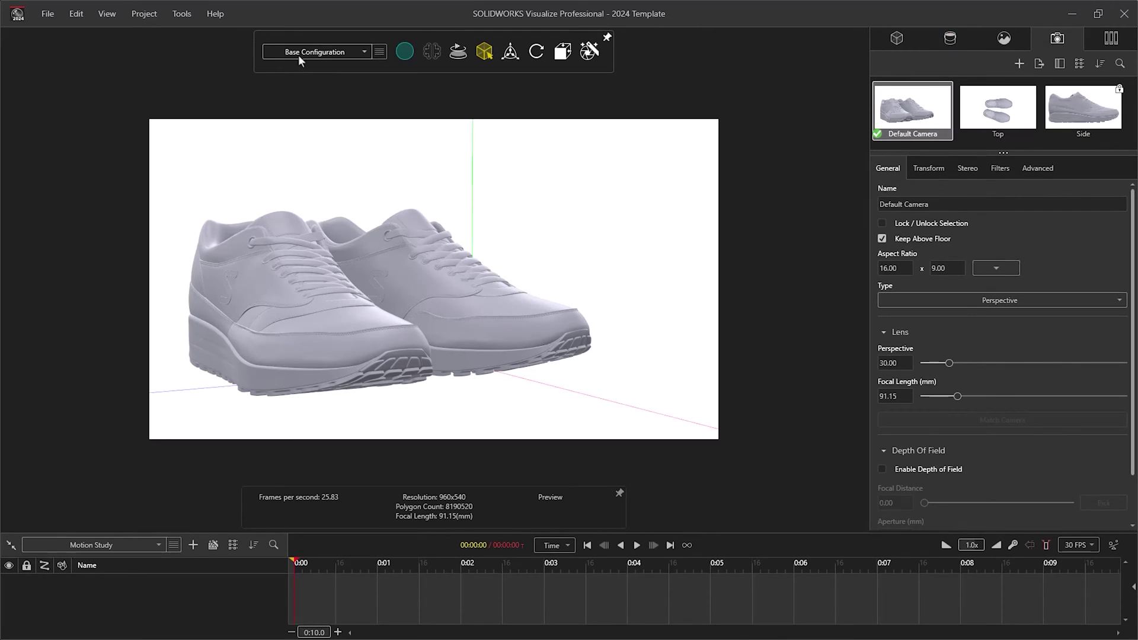
Delete the ShoeR and ShoeL models from the scene
{"action": "left_click", "coordinate": [900, 36]}
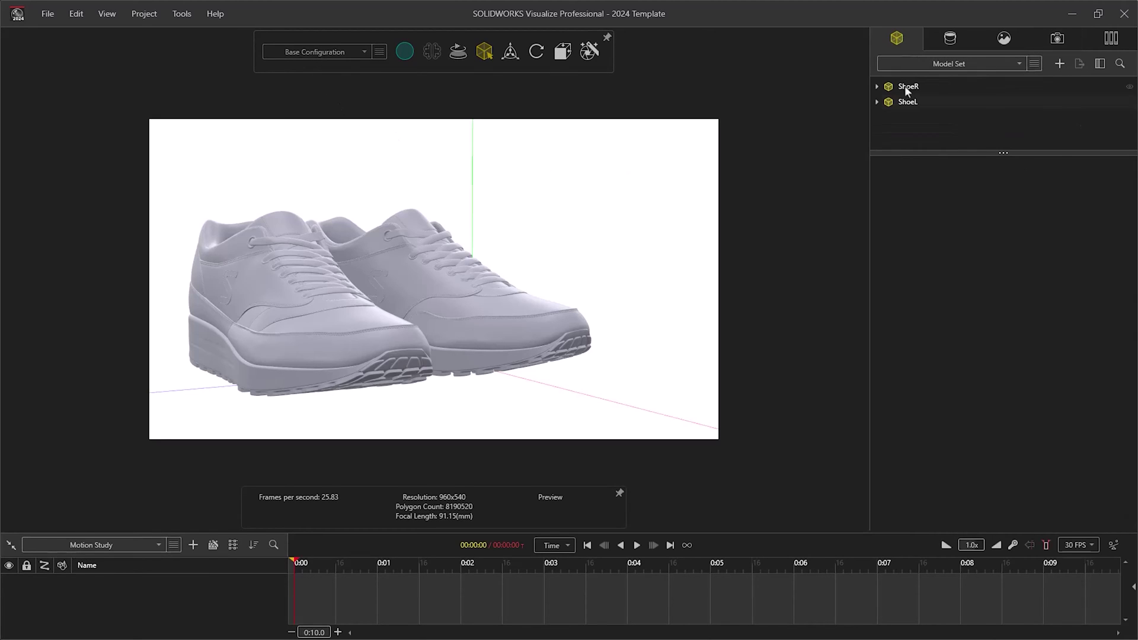
{"action": "left_click", "coordinate": [904, 86]}
{"action": "left_click", "coordinate": [909, 102], "text": "ctrl"}
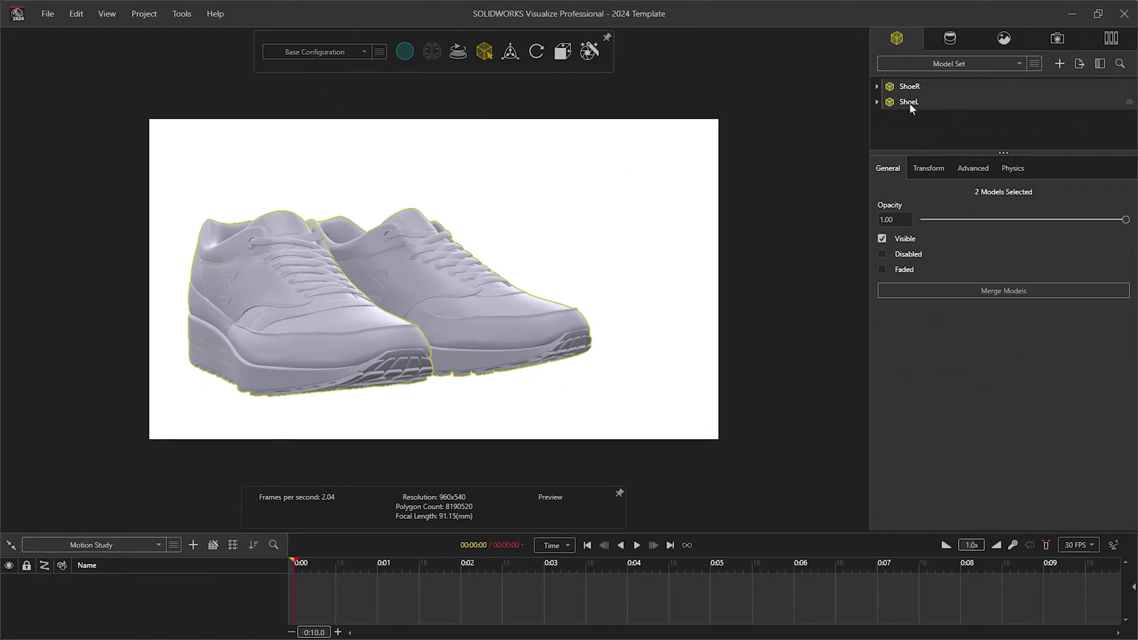
{"action": "key", "text": "Delete"}
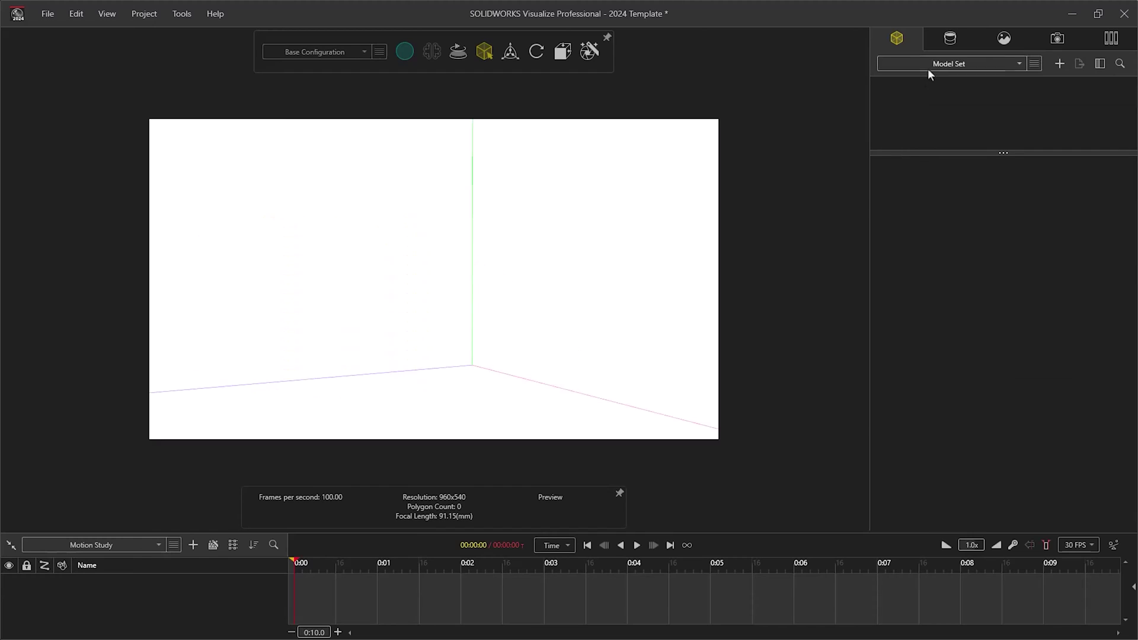
Delete the High Contrast Ramp environment, leaving only Dazzler
{"action": "left_click", "coordinate": [949, 40]}
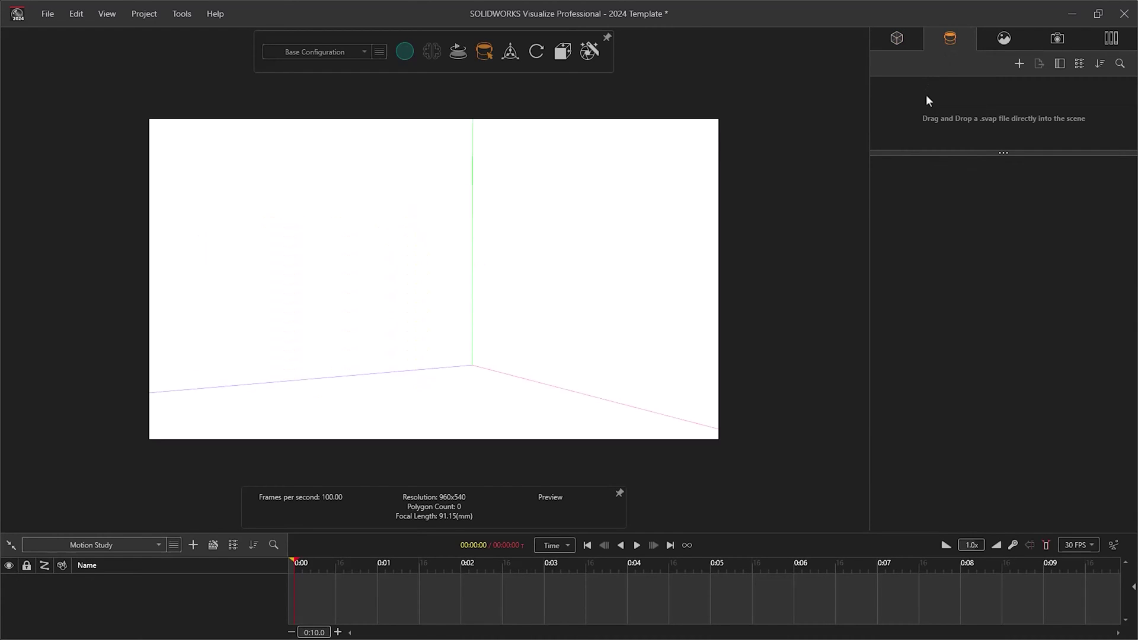
{"action": "left_click", "coordinate": [997, 43]}
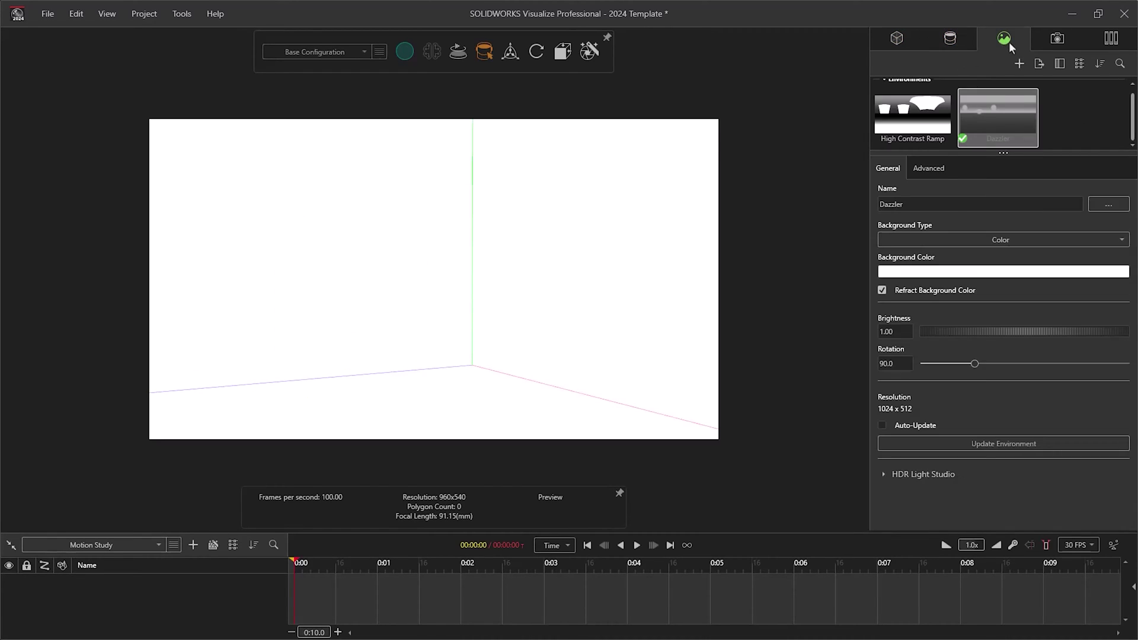
{"action": "left_click", "coordinate": [912, 114]}
{"action": "key", "text": "Delete"}
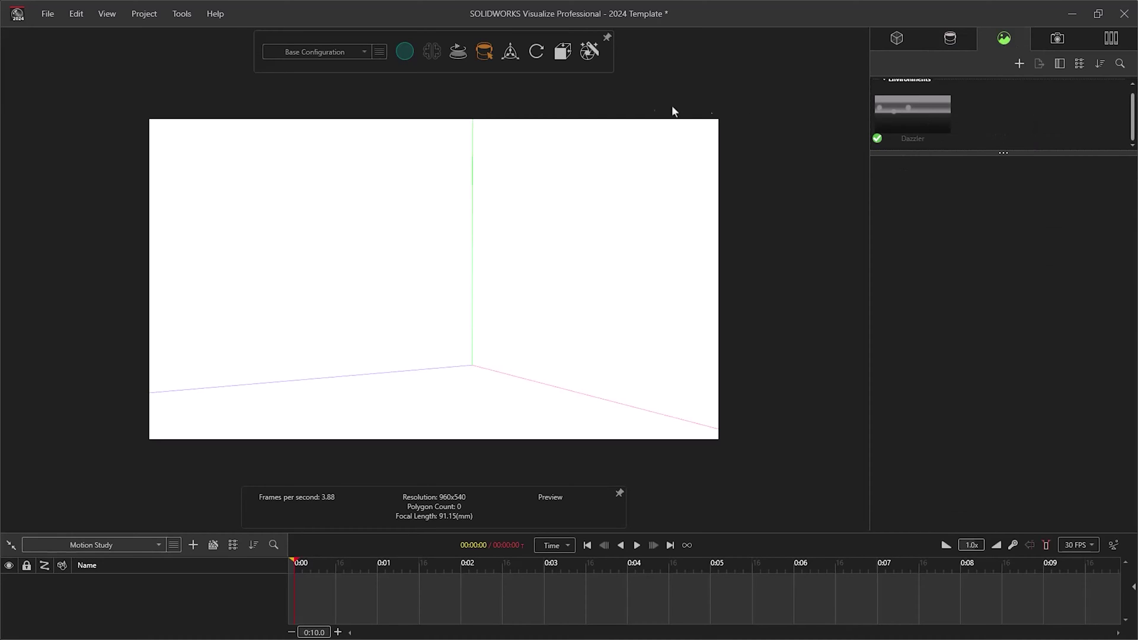
{"action": "left_click", "coordinate": [44, 19]}
Save the project as 2024 Template and set it as the default project in Options
{"action": "left_click", "coordinate": [90, 107]}
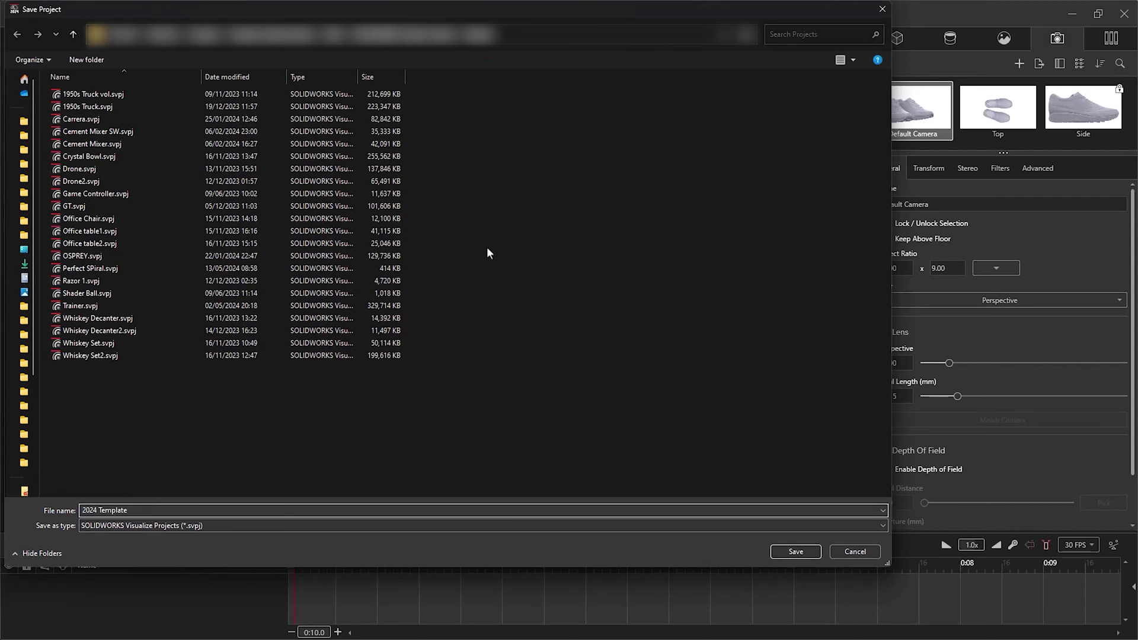
{"action": "left_click", "coordinate": [798, 554]}
{"action": "left_click", "coordinate": [183, 15]}
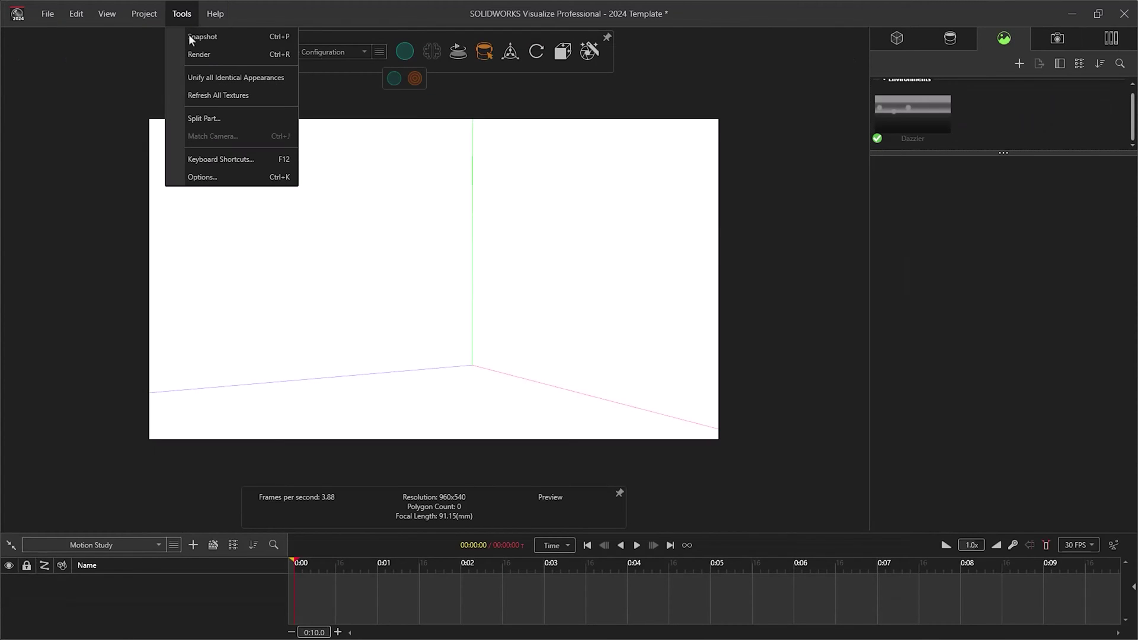
{"action": "left_click", "coordinate": [223, 177]}
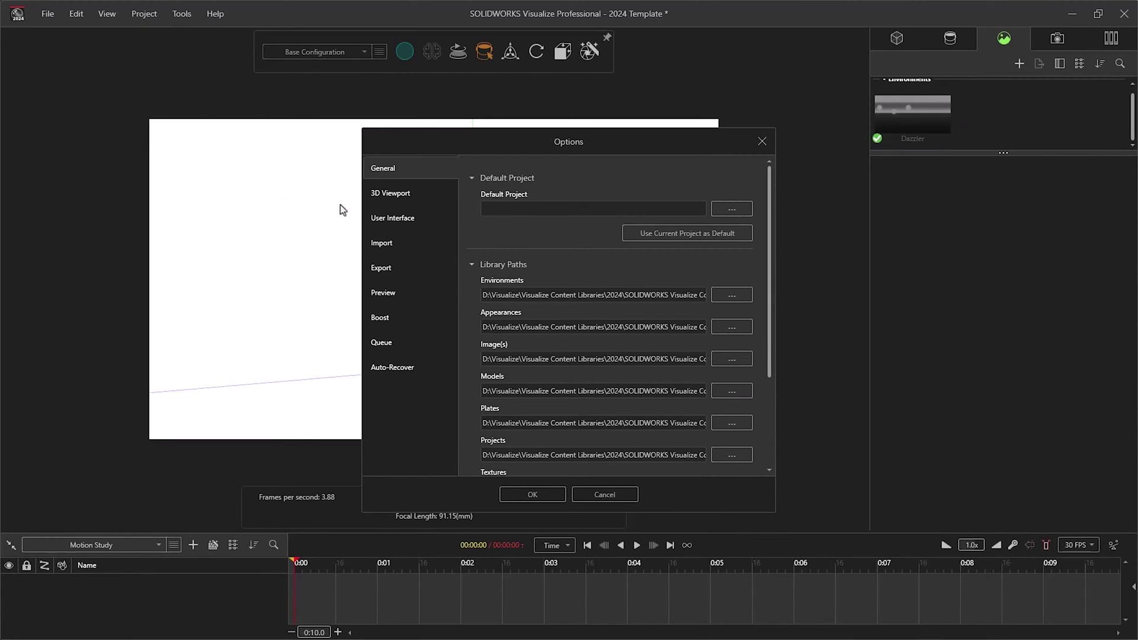
{"action": "left_click", "coordinate": [654, 237]}
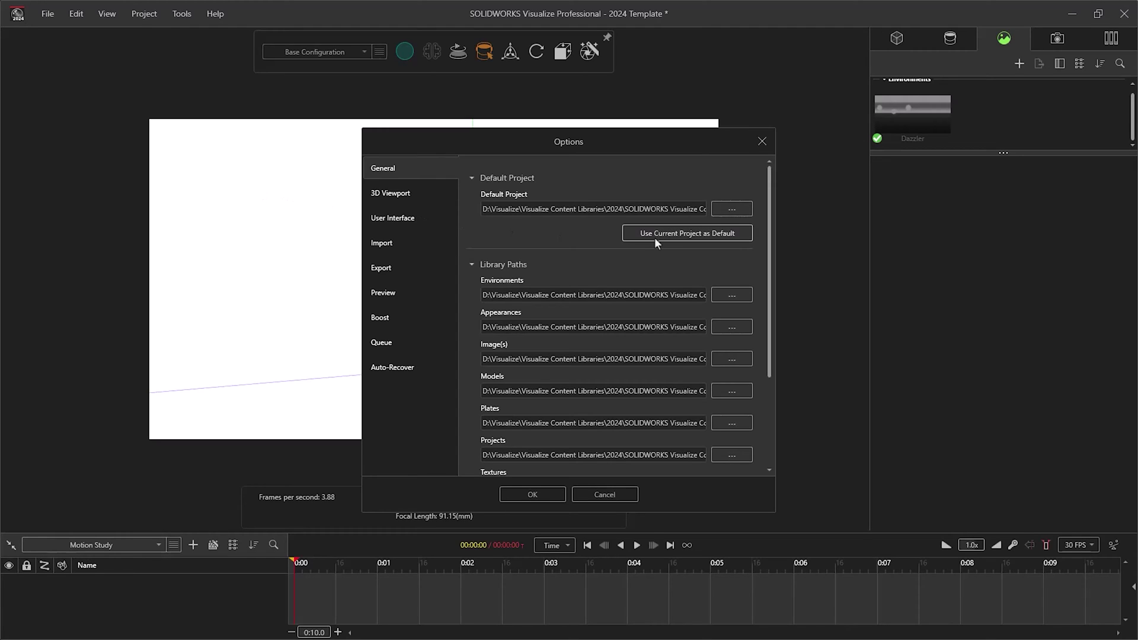
{"action": "left_click", "coordinate": [526, 497]}
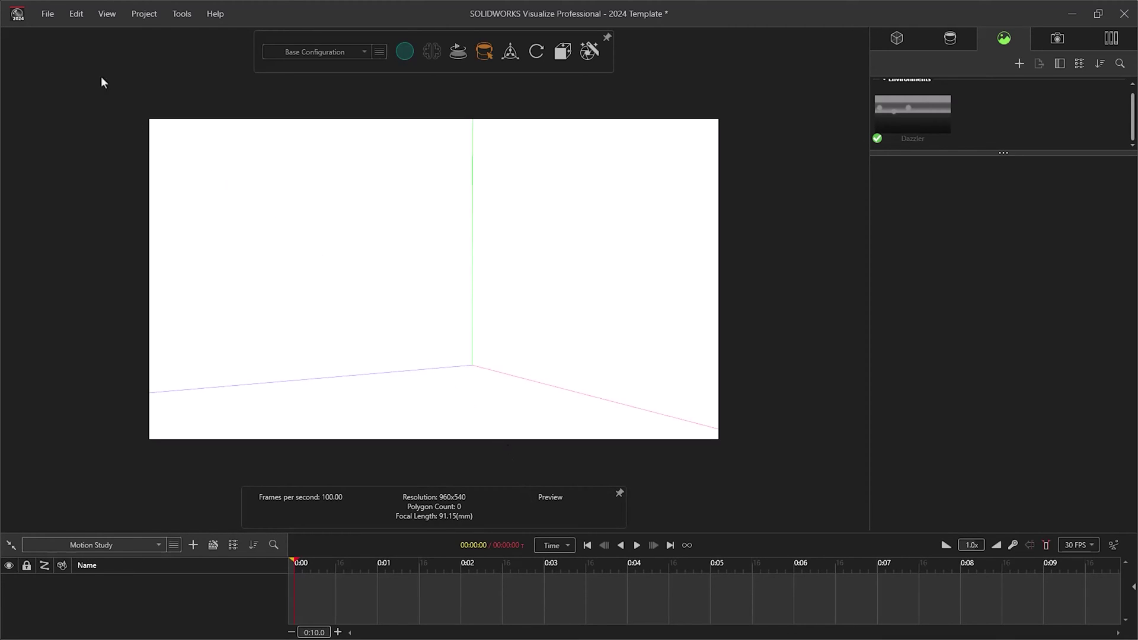
Start a new project without saving the current changes
{"action": "left_click", "coordinate": [47, 22]}
{"action": "left_click", "coordinate": [63, 34]}
{"action": "left_click", "coordinate": [568, 371]}
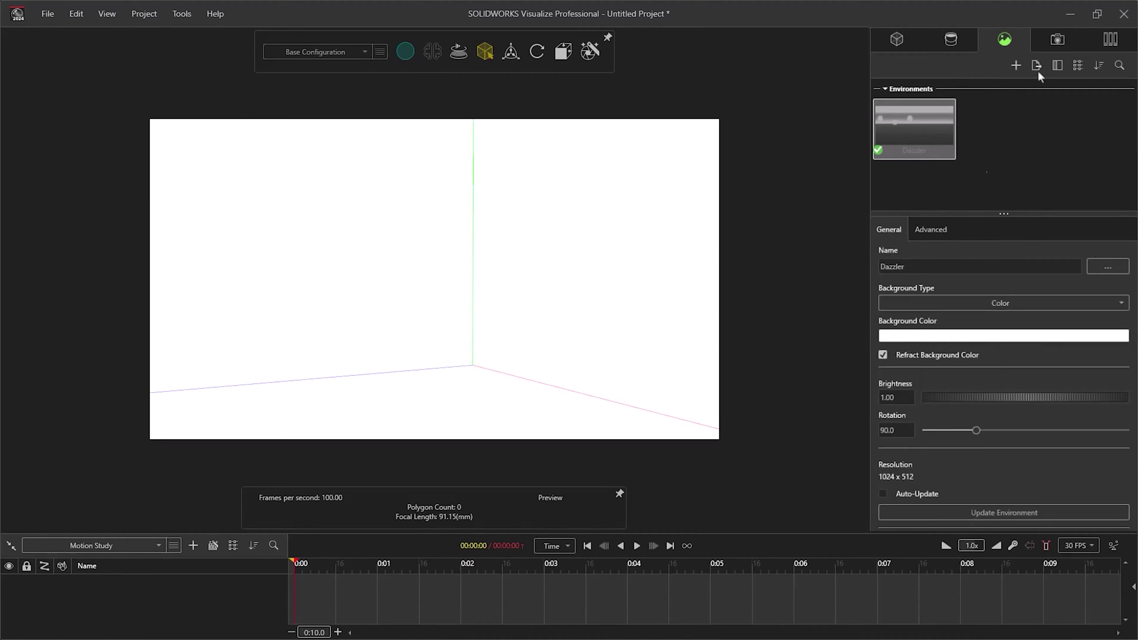
Show the Cameras list of the 2024 Template project
{"action": "left_click", "coordinate": [1055, 41]}
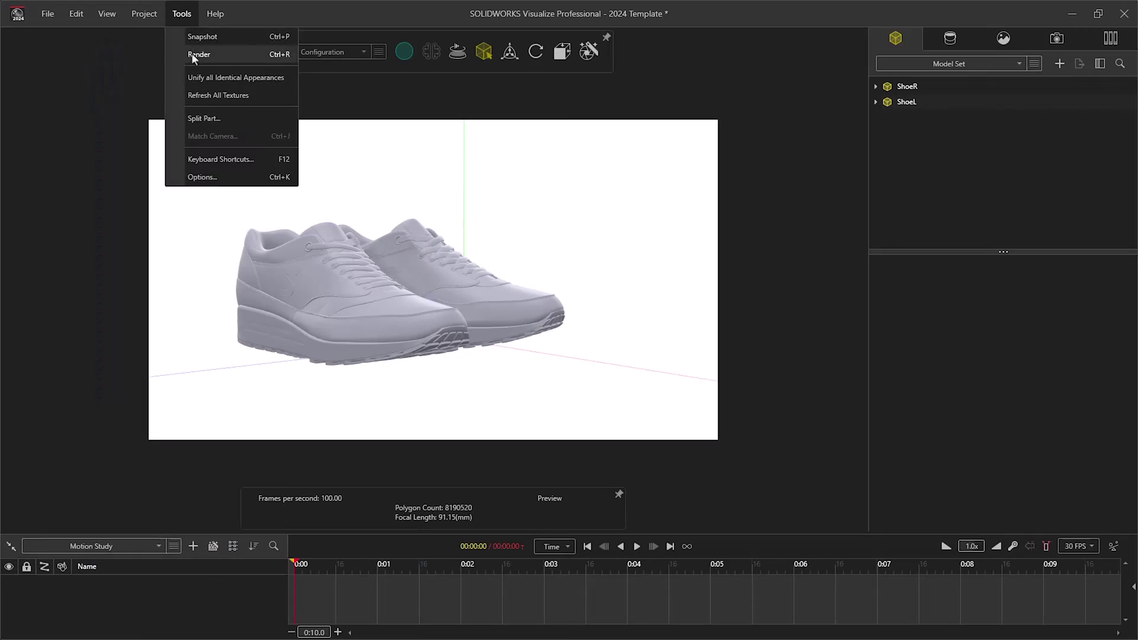
Set the 3D Viewport Maximum Resolution option to Fill Window
{"action": "left_click", "coordinate": [211, 177]}
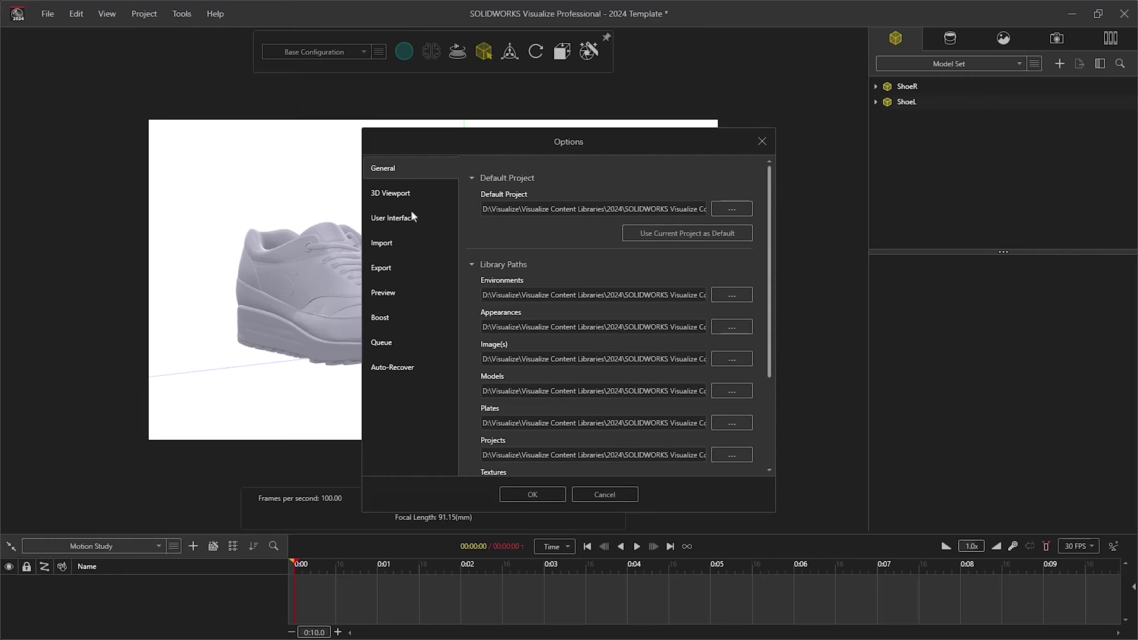
{"action": "left_click", "coordinate": [405, 195]}
{"action": "left_click_drag", "start_coordinate": [768, 241], "coordinate": [758, 360]}
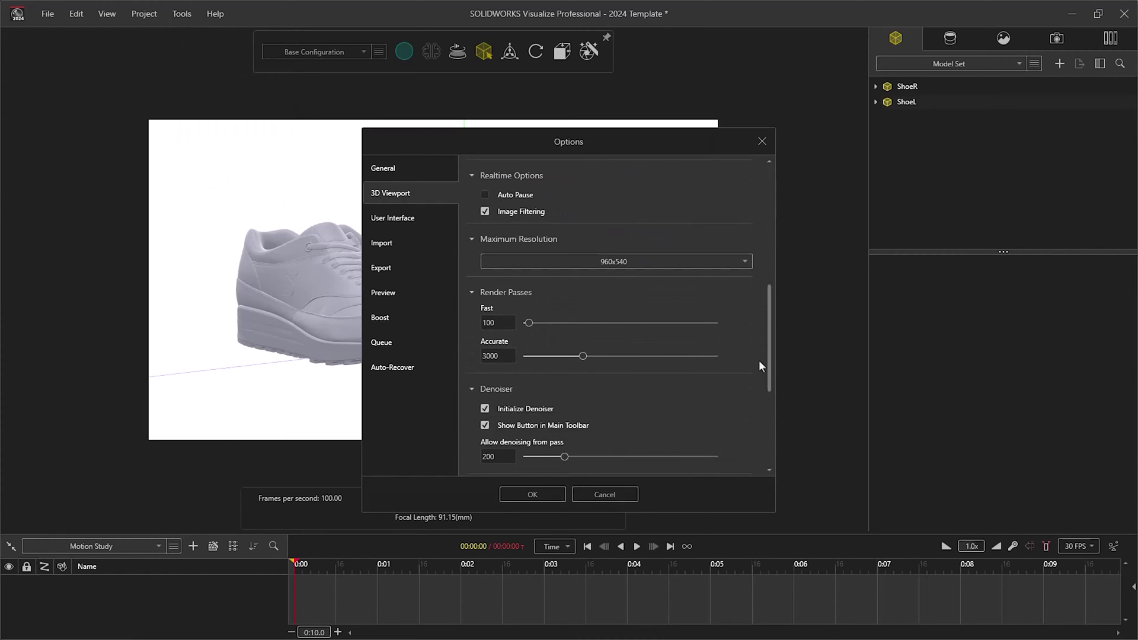
{"action": "left_click", "coordinate": [714, 262]}
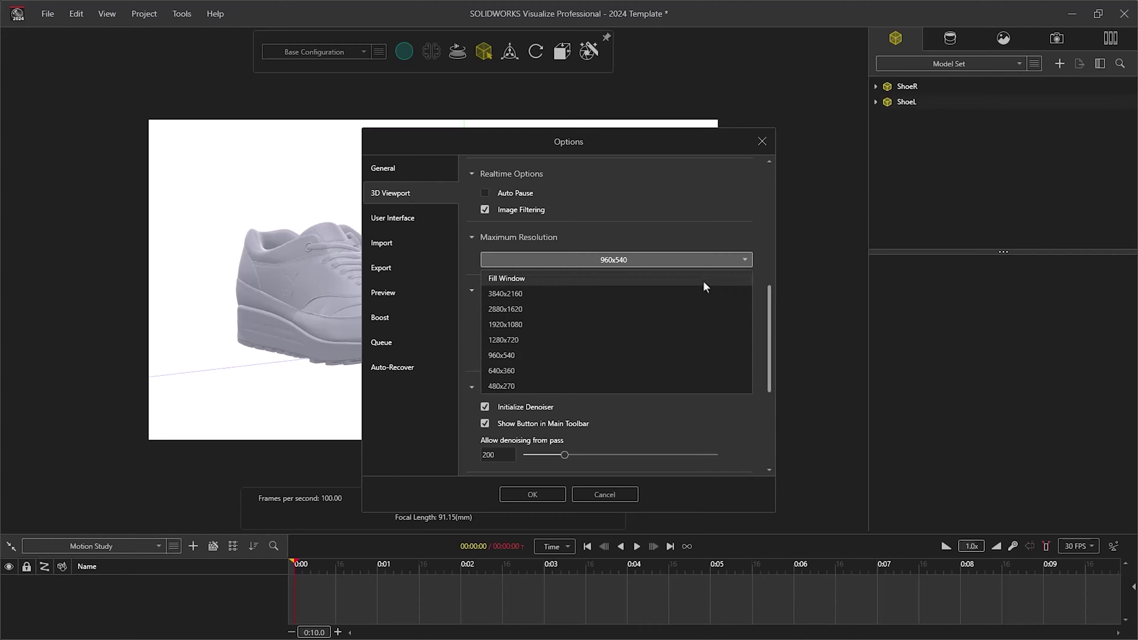
{"action": "left_click", "coordinate": [703, 280]}
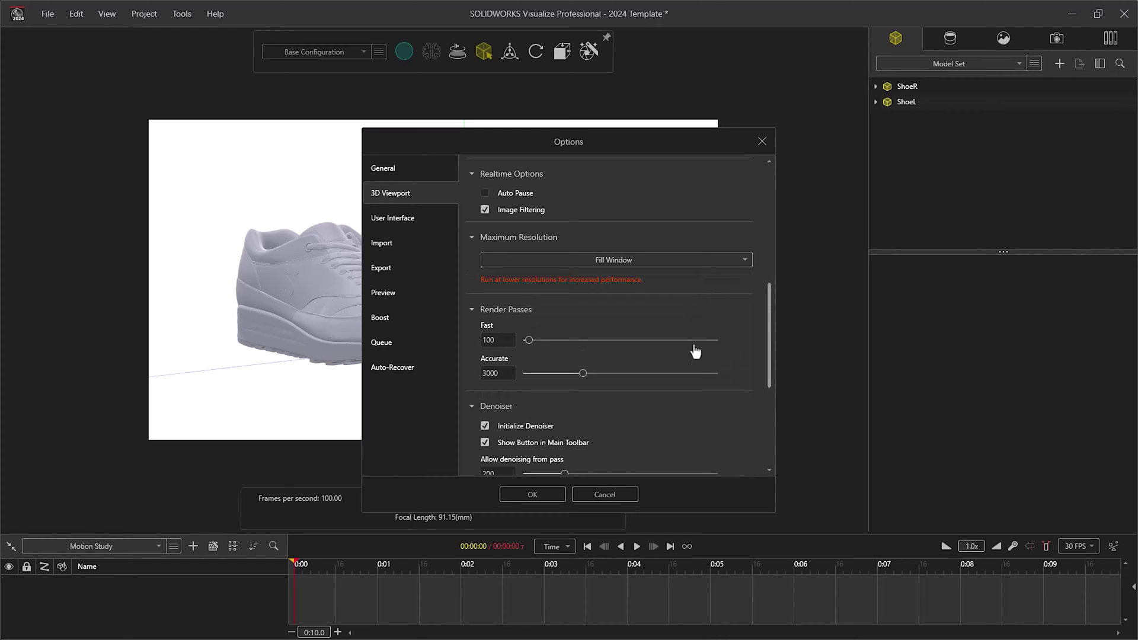
{"action": "left_click", "coordinate": [532, 494]}
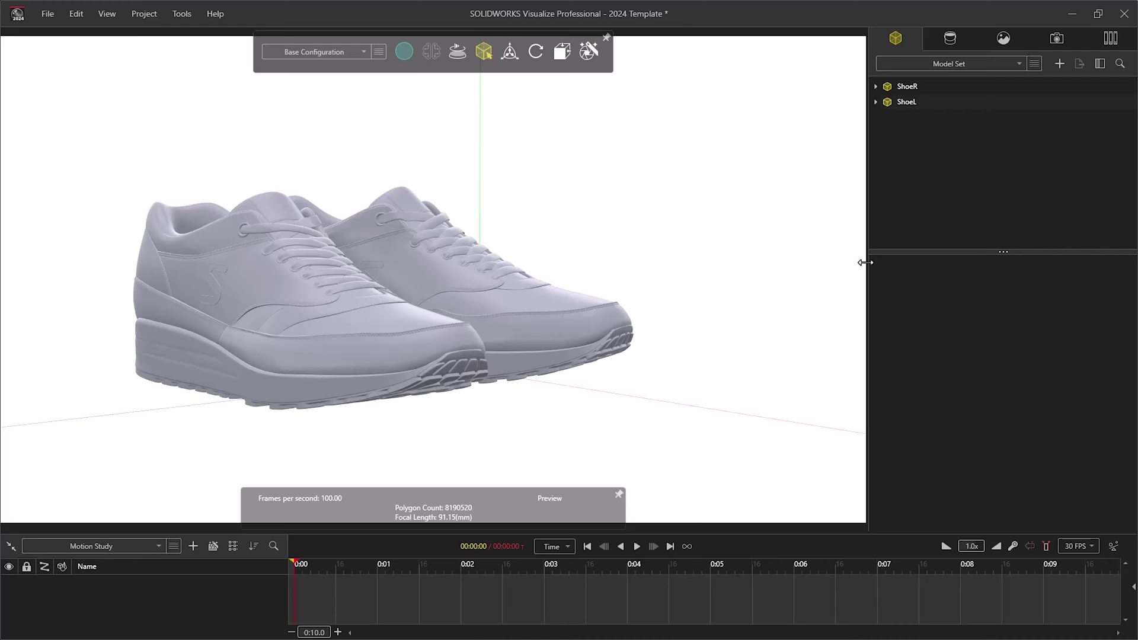
Resize the side panel and show the Appearances library with its shoe materials
{"action": "left_click_drag", "start_coordinate": [865, 262], "coordinate": [771, 274]}
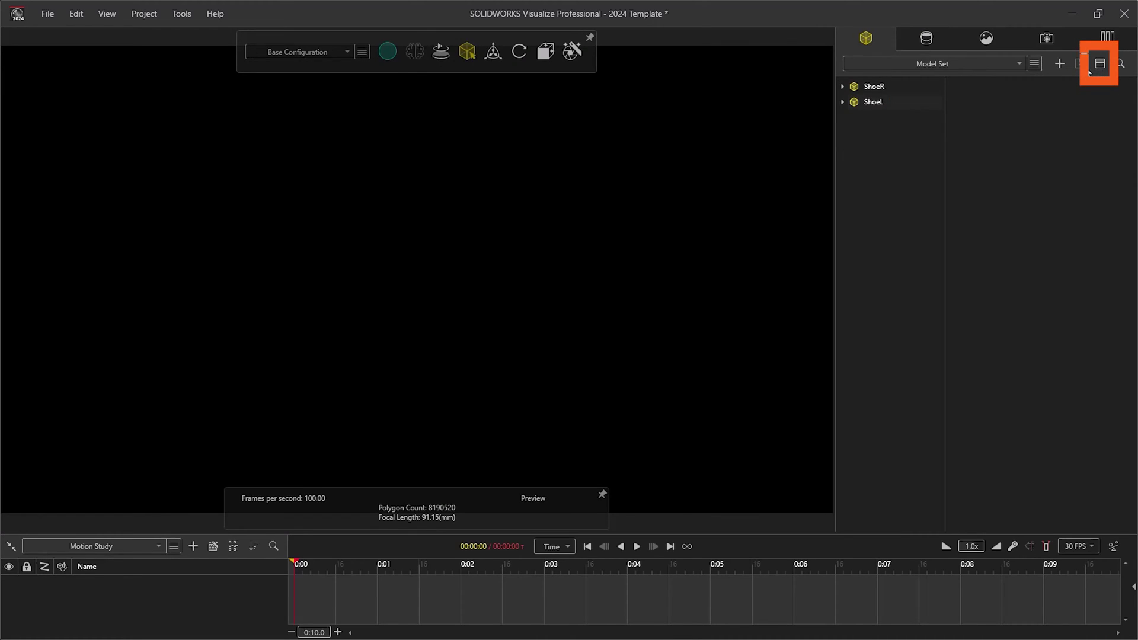
{"action": "left_click", "coordinate": [1101, 67]}
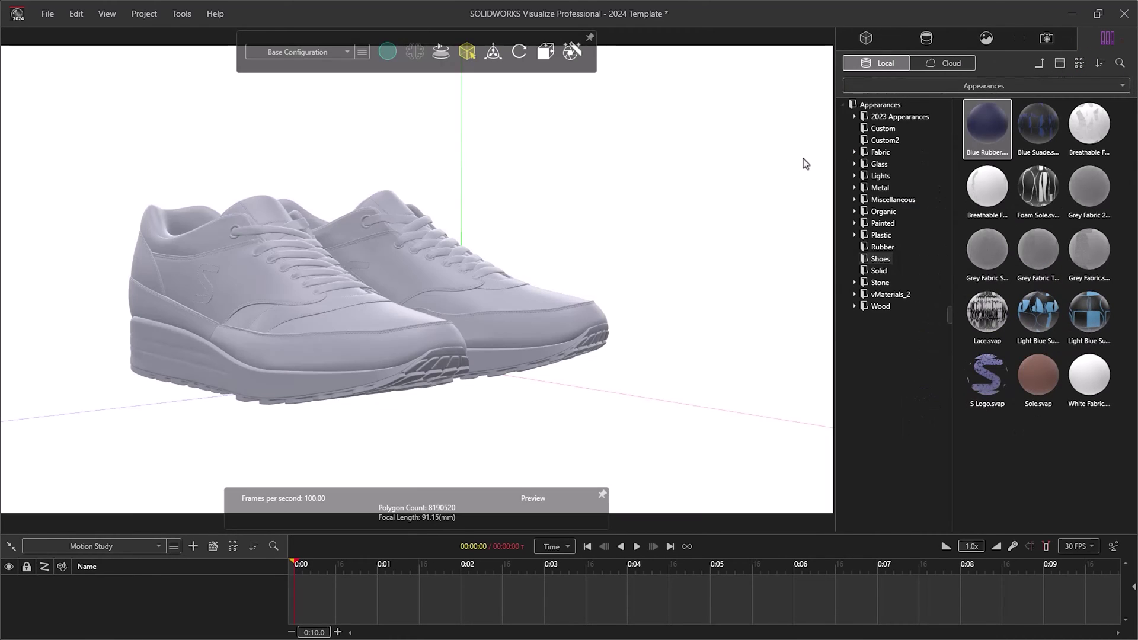
Show library appearances as a Small List and browse the Plastic folder
{"action": "left_click", "coordinate": [1080, 64]}
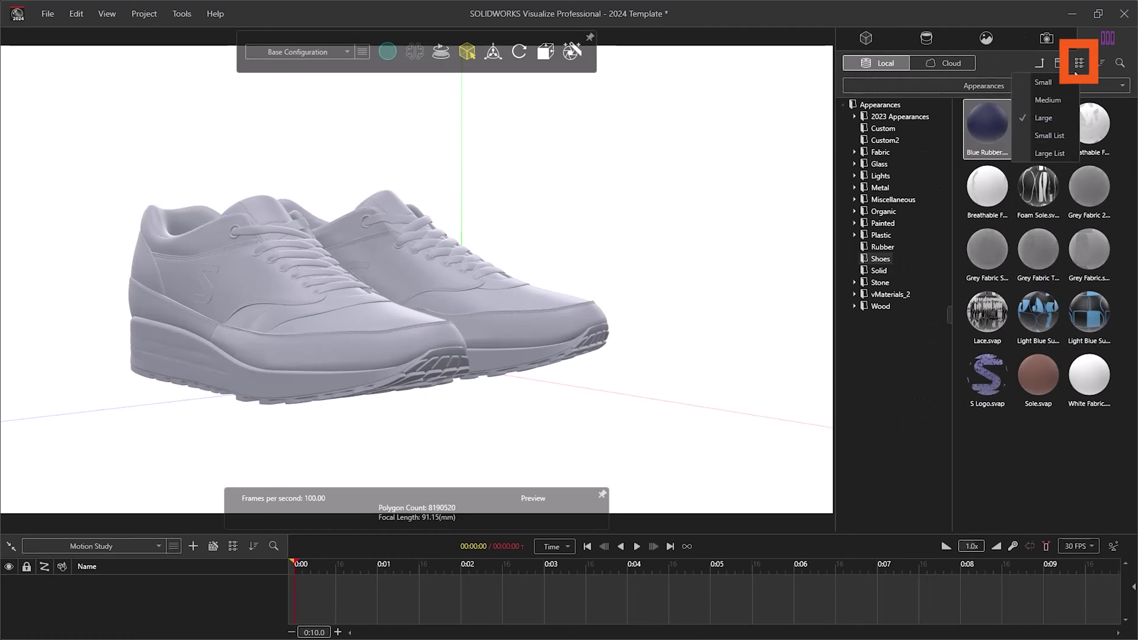
{"action": "left_click", "coordinate": [1050, 149]}
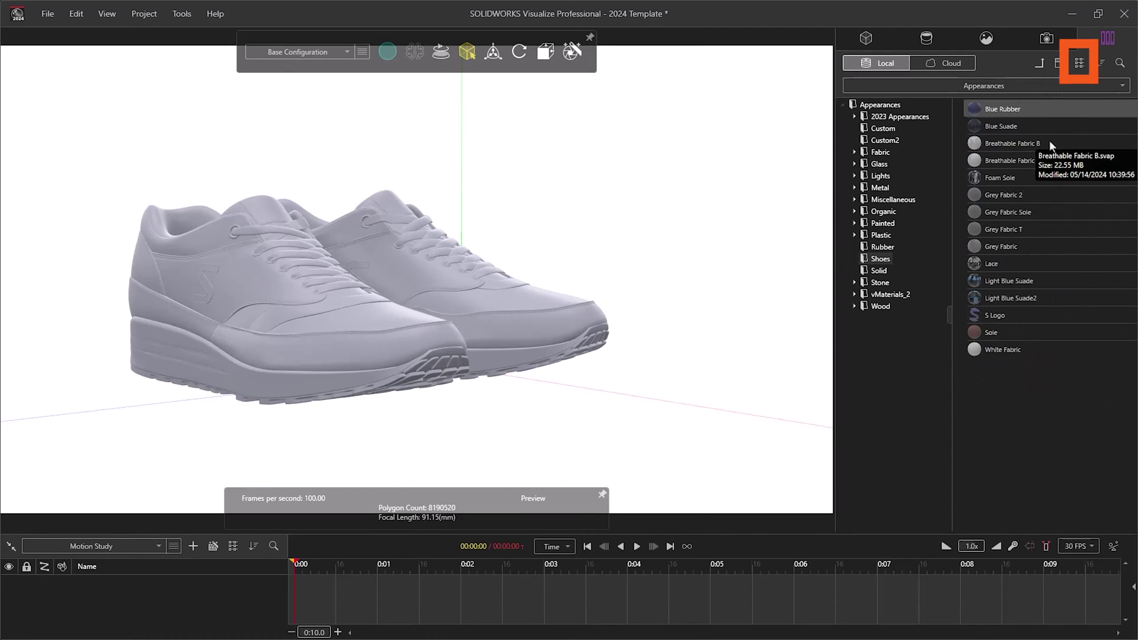
{"action": "left_click", "coordinate": [877, 236]}
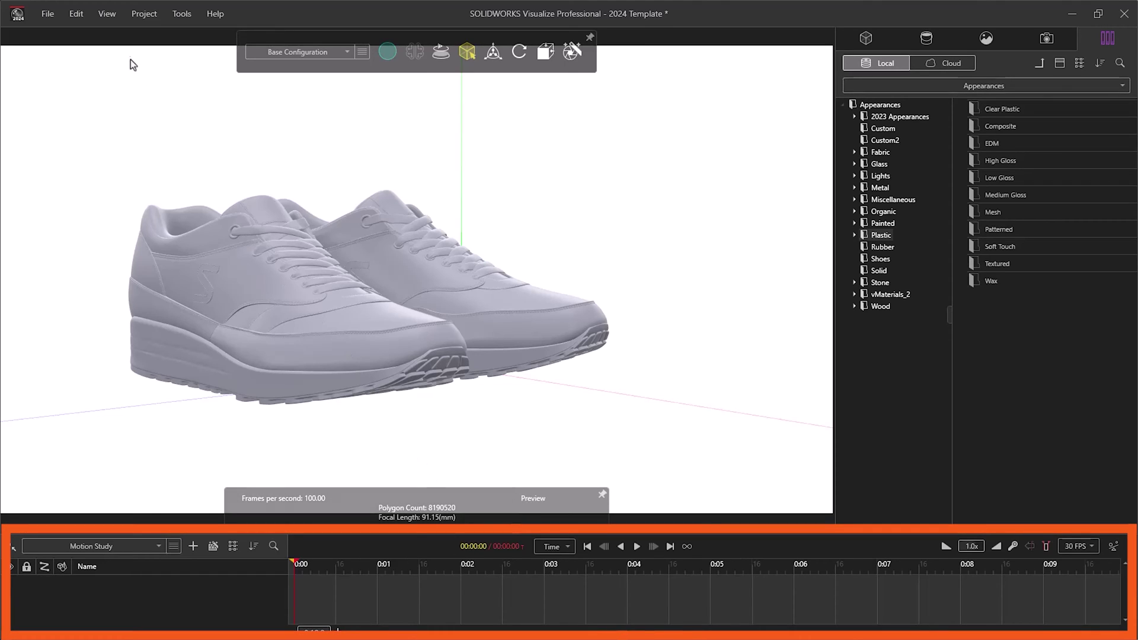
Hide the timeline and set the HUD stats overlay and main toolbar to auto-hide
{"action": "left_click", "coordinate": [107, 15]}
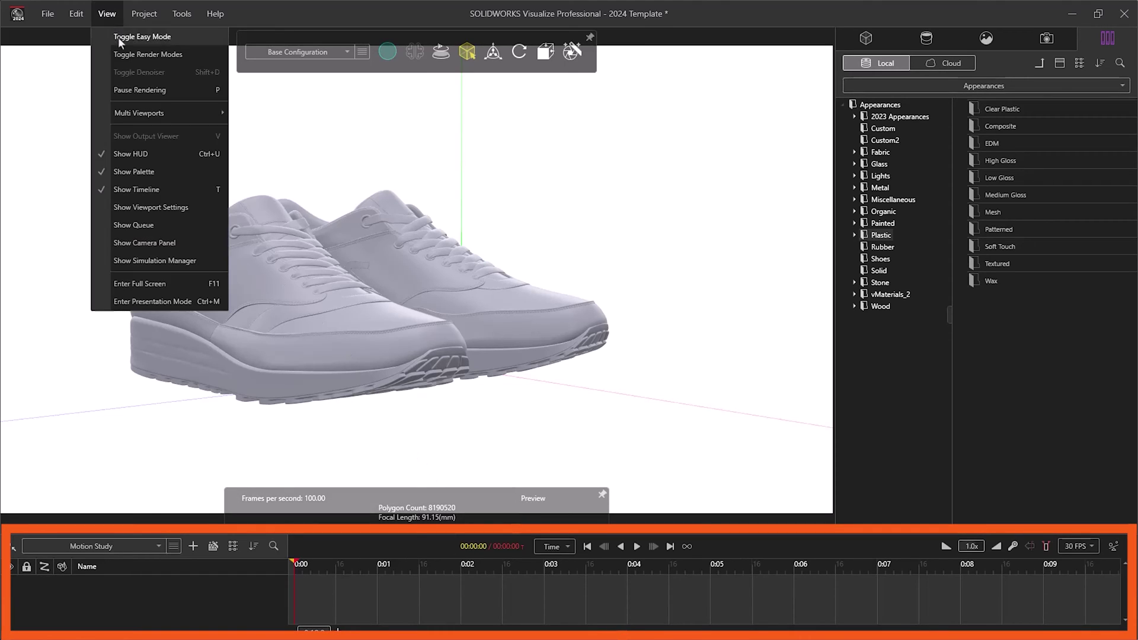
{"action": "left_click", "coordinate": [136, 194]}
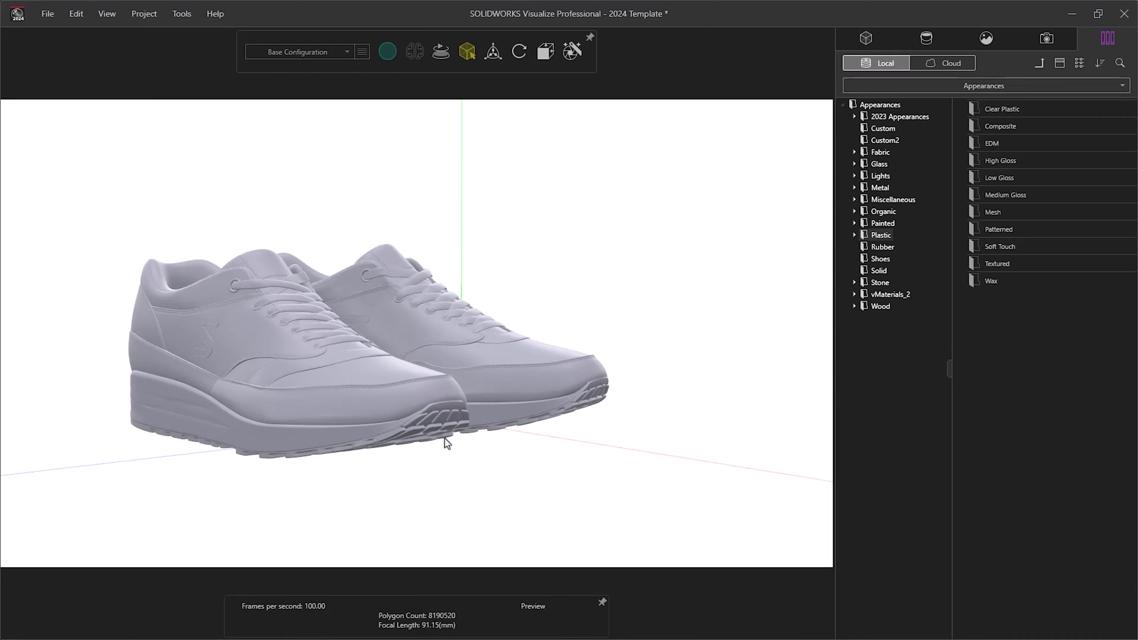
{"action": "left_click", "coordinate": [602, 602]}
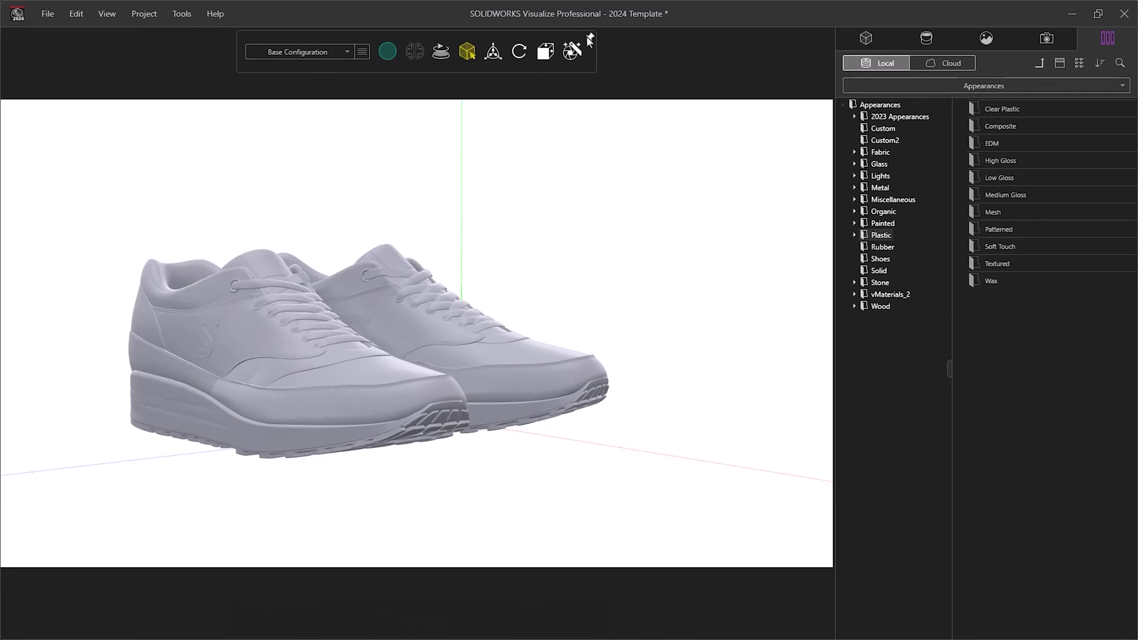
{"action": "left_click", "coordinate": [546, 52]}
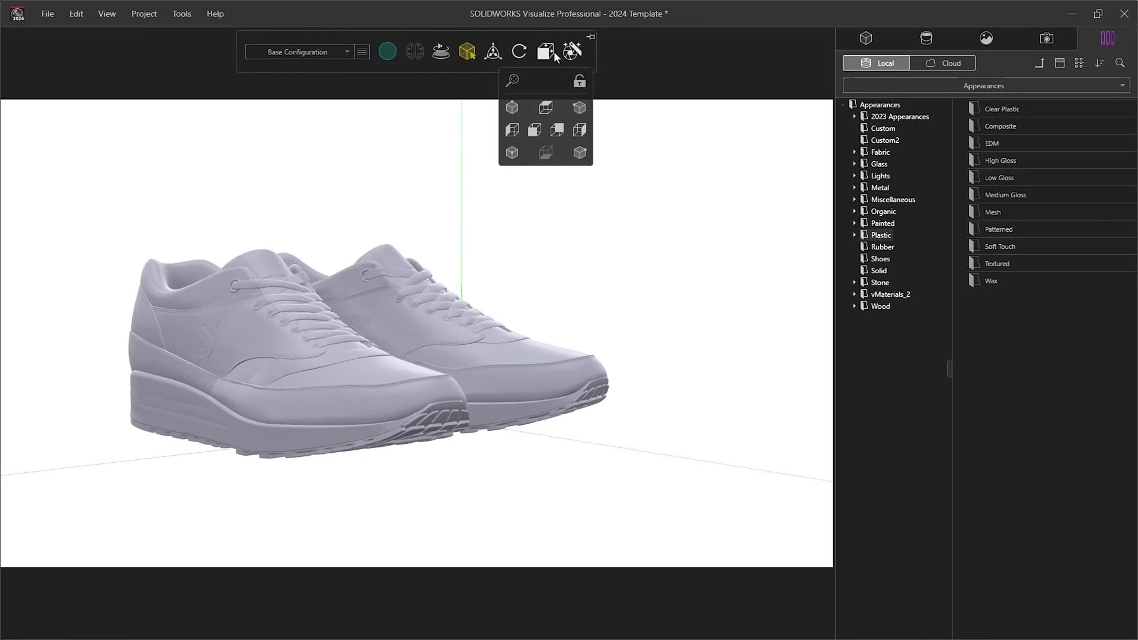
{"action": "left_click", "coordinate": [440, 49]}
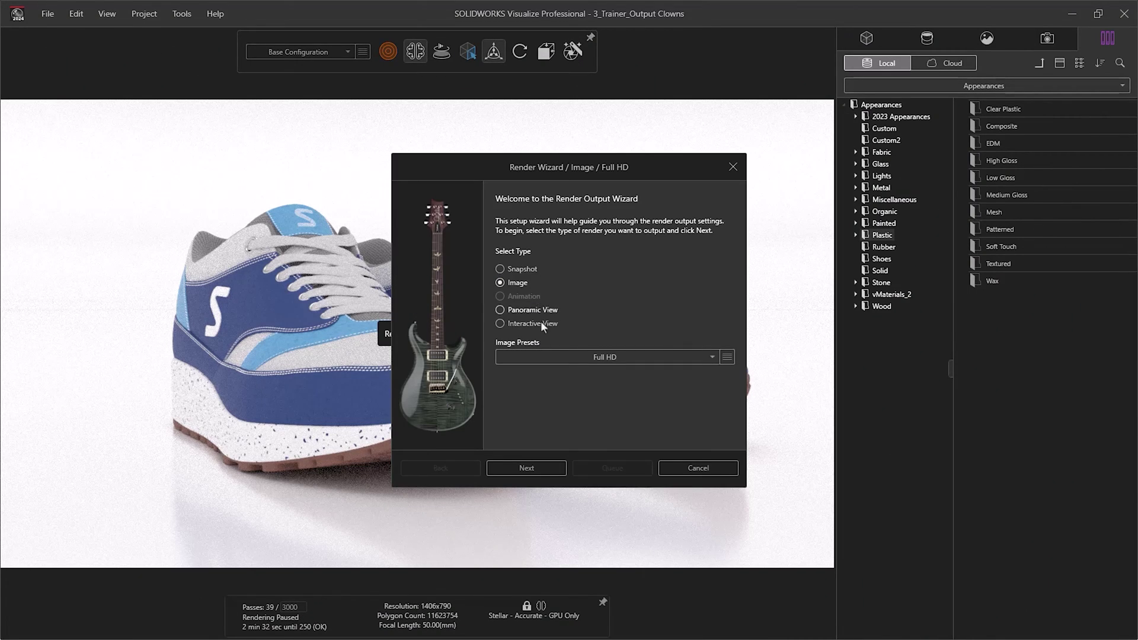
Browse the Beauty, Alpha and Clown layers on the Image render Quality page
{"action": "left_click", "coordinate": [527, 469]}
{"action": "left_click", "coordinate": [529, 469]}
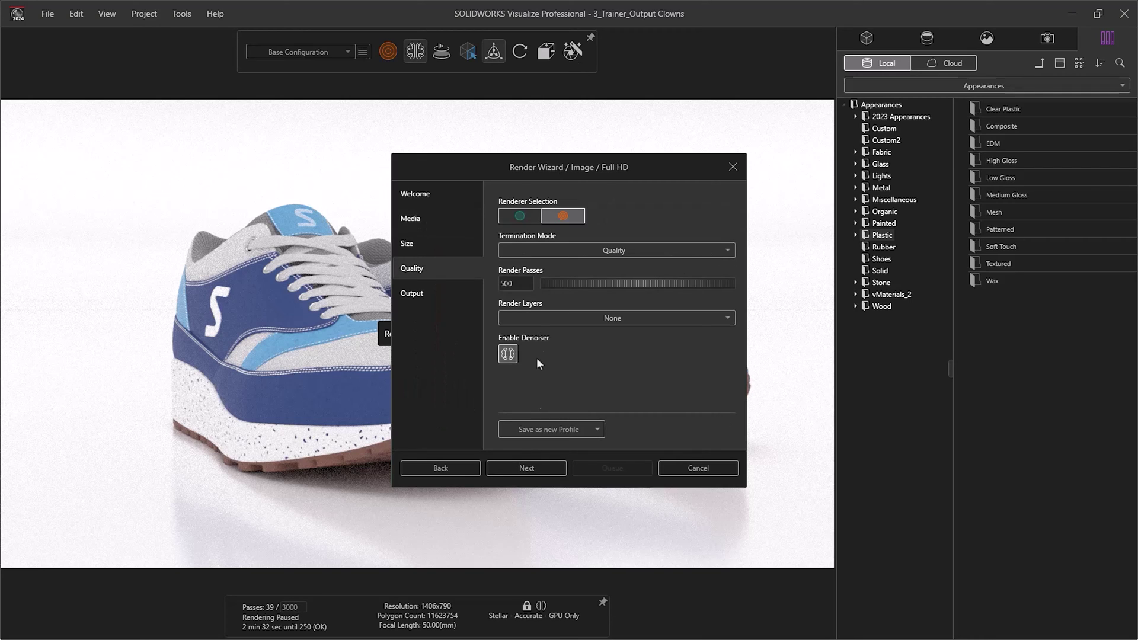
{"action": "left_click", "coordinate": [540, 319]}
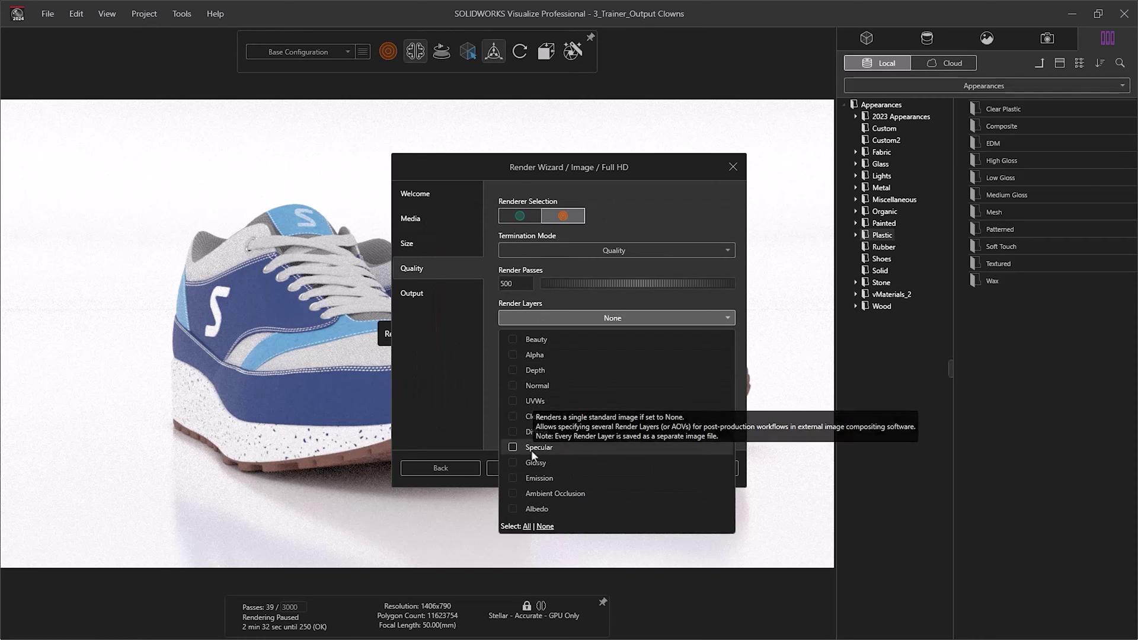
{"action": "left_click", "coordinate": [484, 434]}
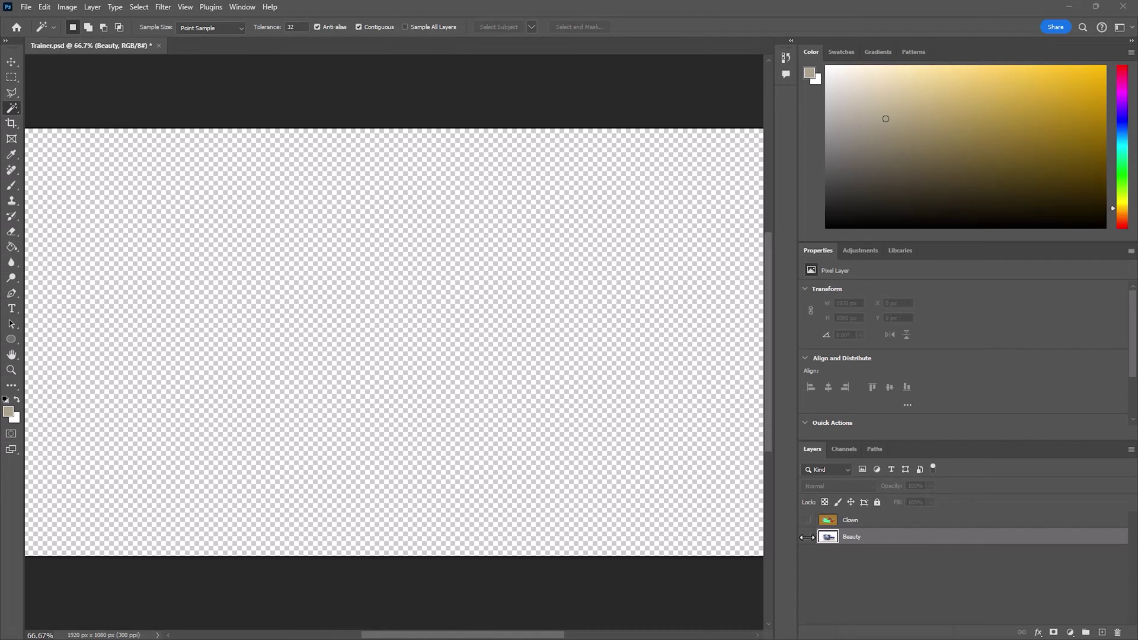
Magic-wand the left shoe's panel region on the Clown layer, then hide Clown
{"action": "left_click", "coordinate": [807, 536]}
{"action": "left_click", "coordinate": [807, 521]}
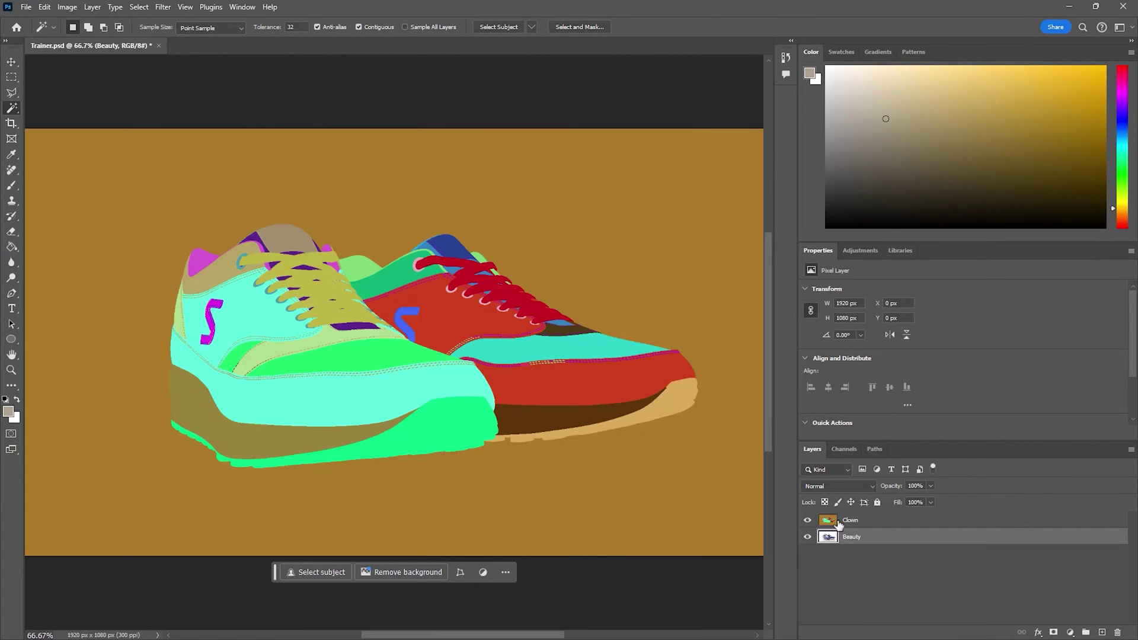
{"action": "left_click", "coordinate": [851, 520]}
{"action": "left_click", "coordinate": [386, 379]}
{"action": "left_click", "coordinate": [807, 520]}
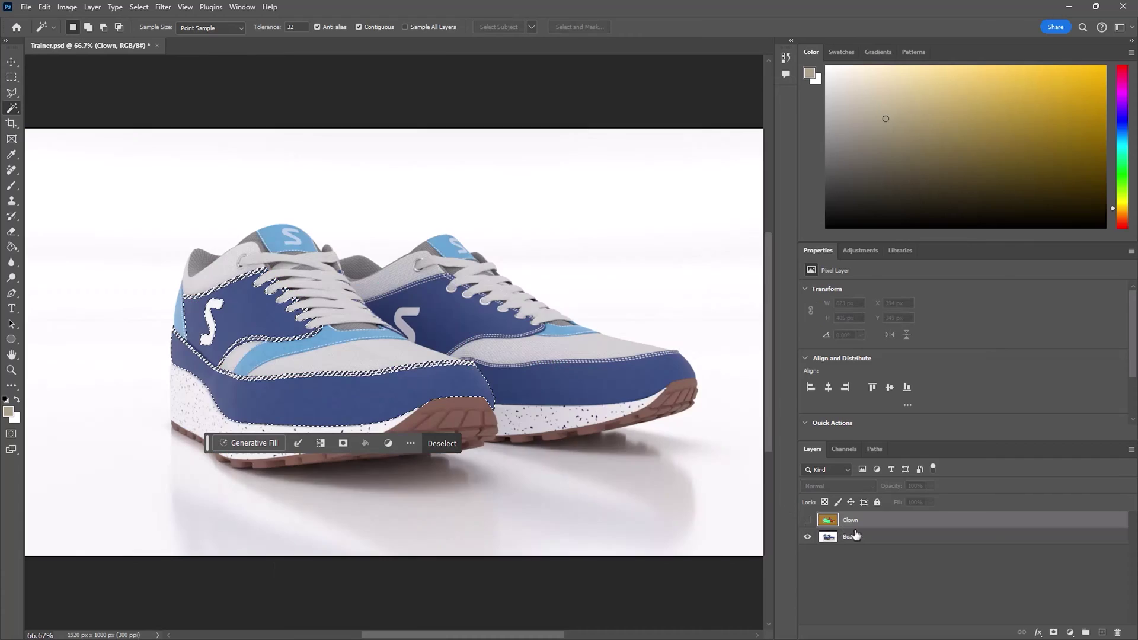
Add a Hue/Saturation adjustment on Beauty and shift Hue to -36
{"action": "left_click", "coordinate": [850, 536]}
{"action": "left_click", "coordinate": [1069, 631]}
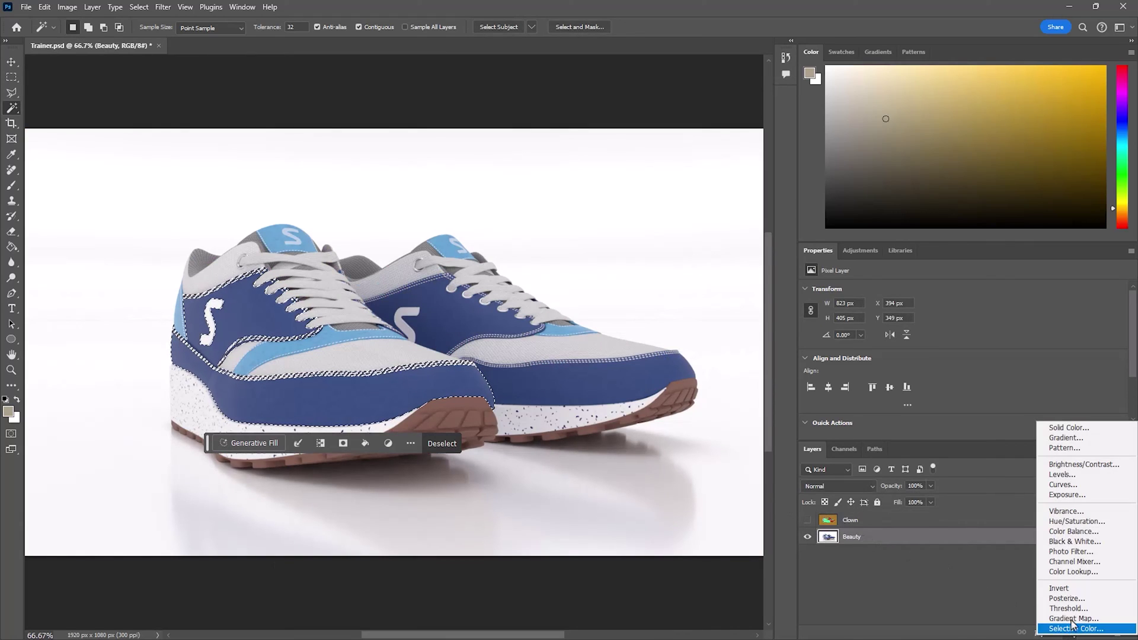
{"action": "left_click", "coordinate": [1066, 520]}
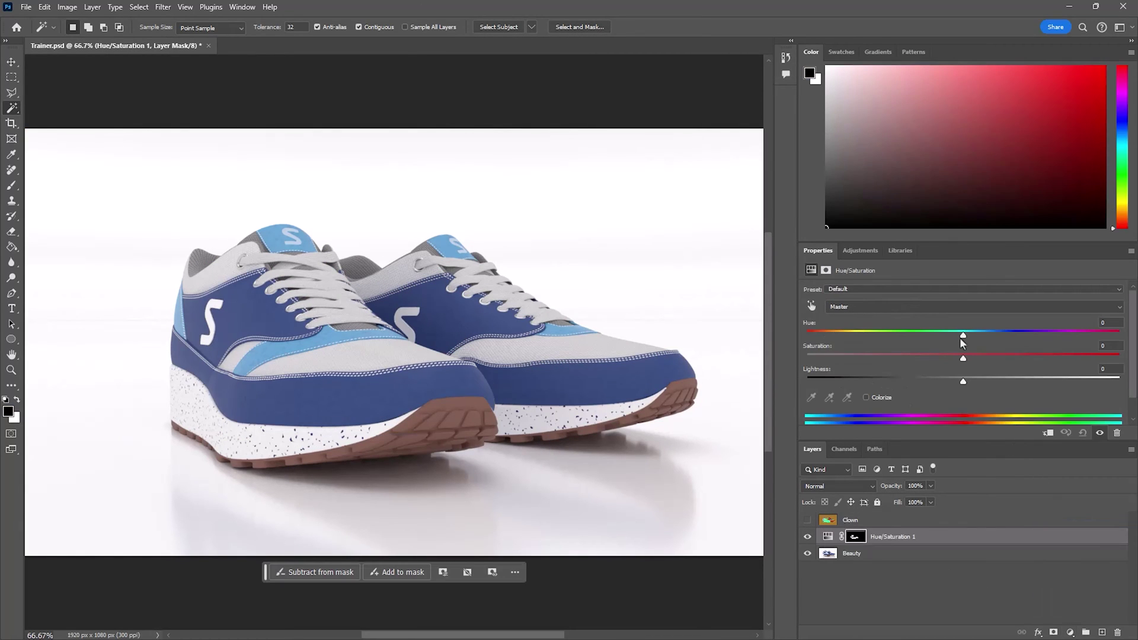
{"action": "left_click_drag", "start_coordinate": [963, 335], "coordinate": [911, 337]}
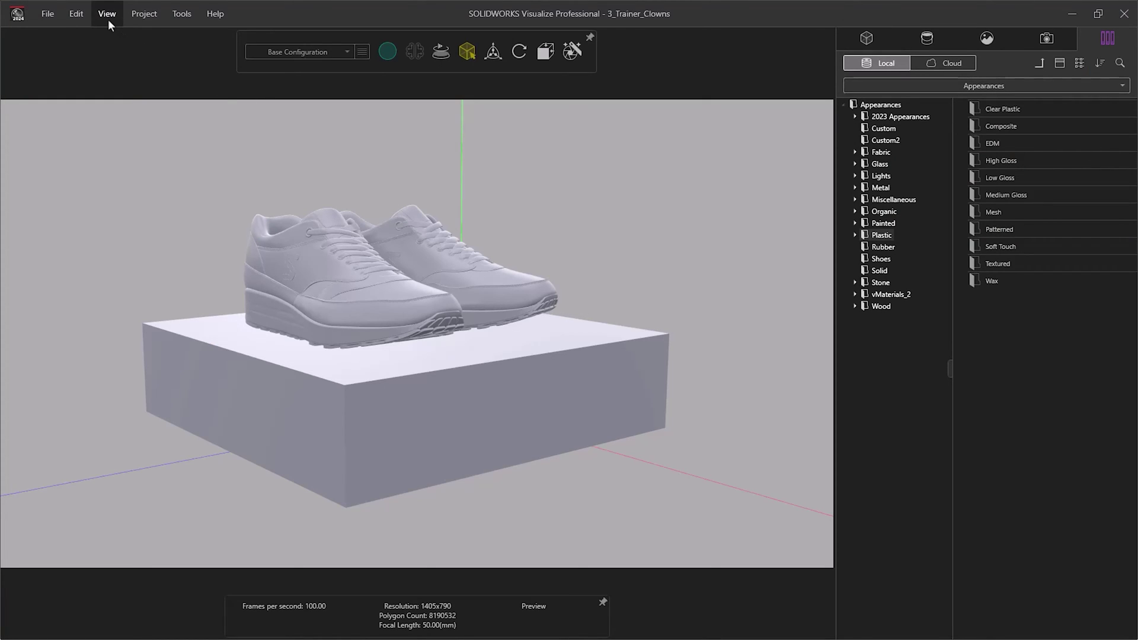
Show the Viewport Settings panel and move it to the upper left
{"action": "left_click", "coordinate": [108, 19]}
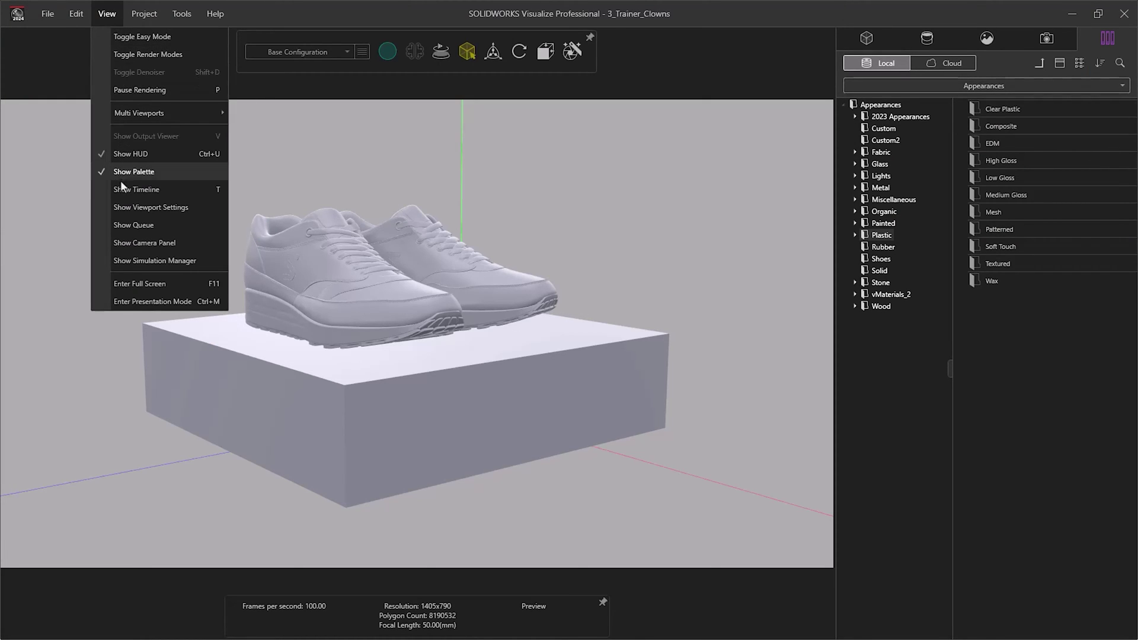
{"action": "left_click", "coordinate": [121, 207]}
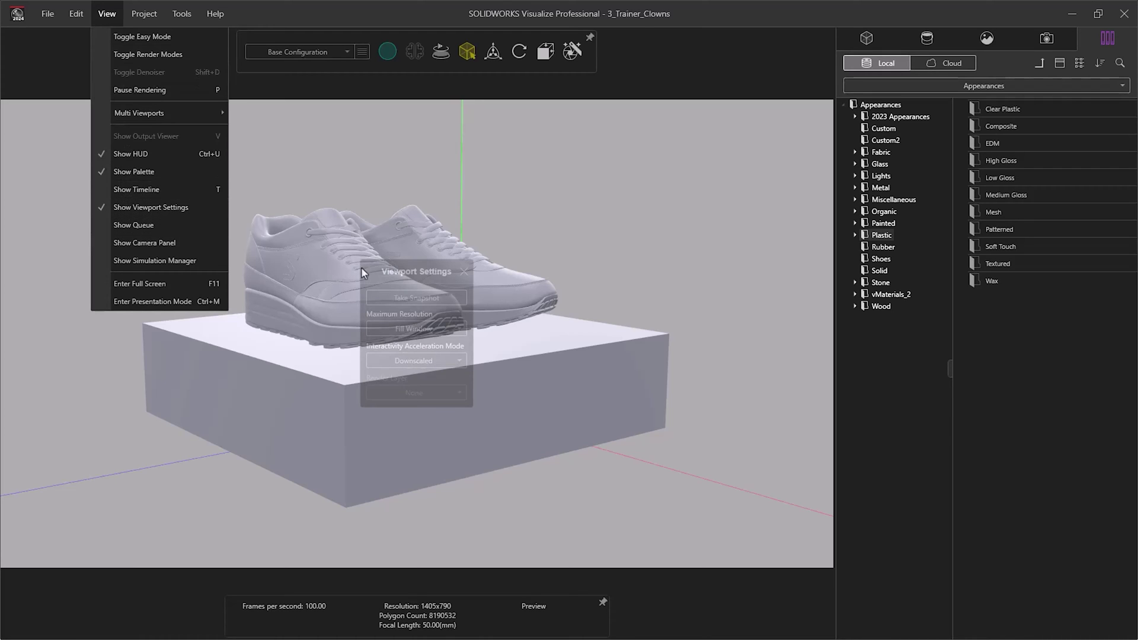
{"action": "left_click_drag", "start_coordinate": [433, 274], "coordinate": [140, 175]}
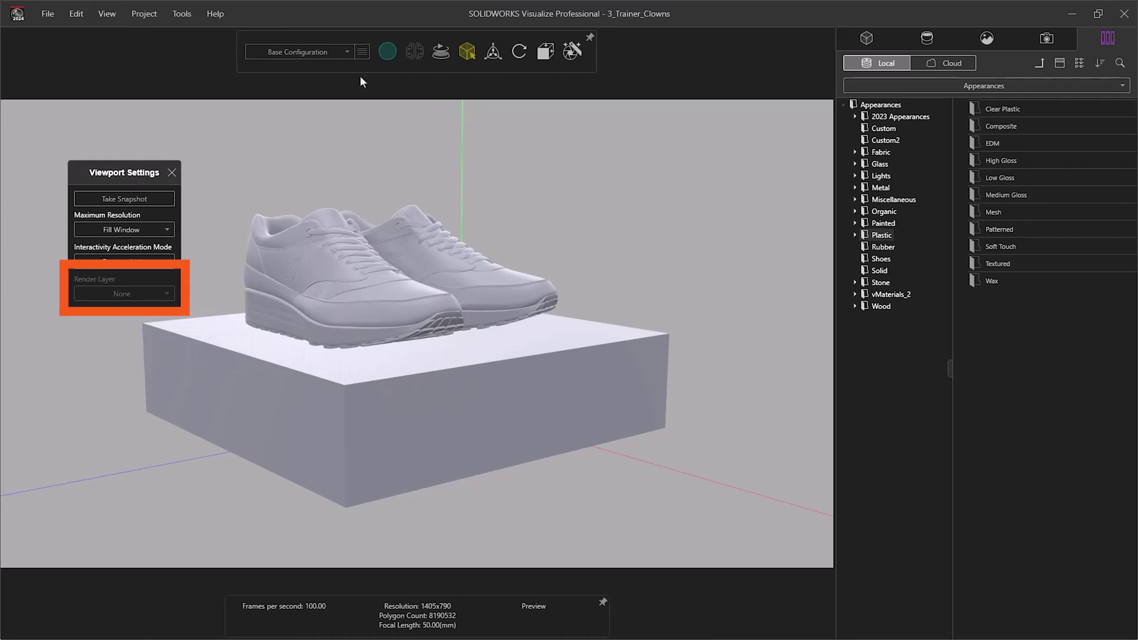
Switch to the accurate raytraced renderer and display the Clown render layer
{"action": "mouse_move", "coordinate": [386, 52]}
{"action": "left_click", "coordinate": [395, 78]}
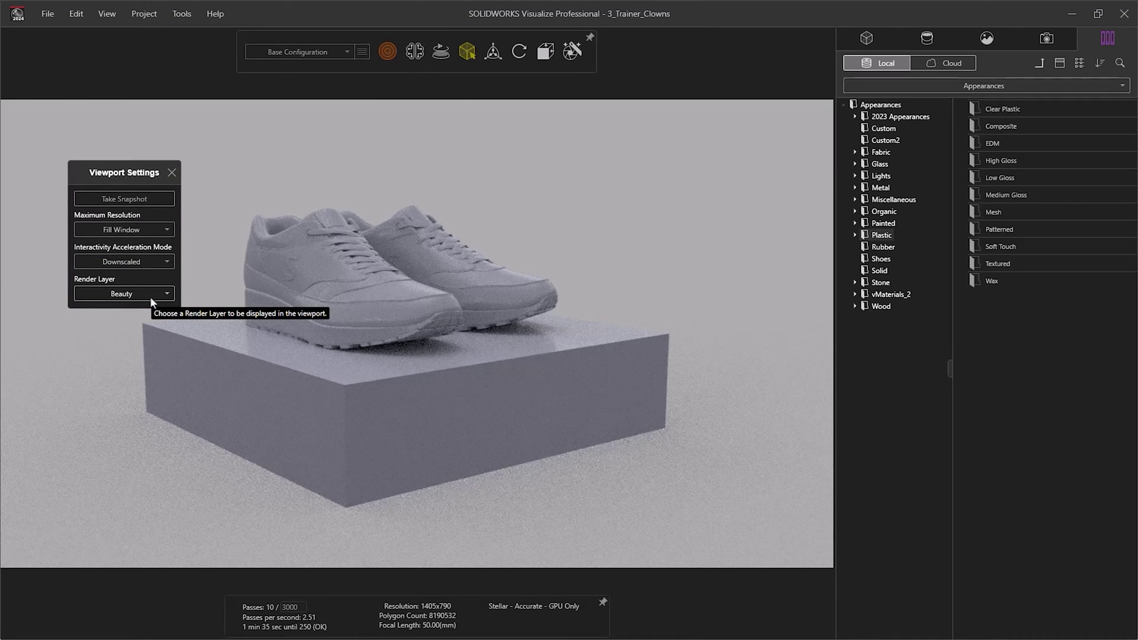
{"action": "left_click", "coordinate": [150, 296]}
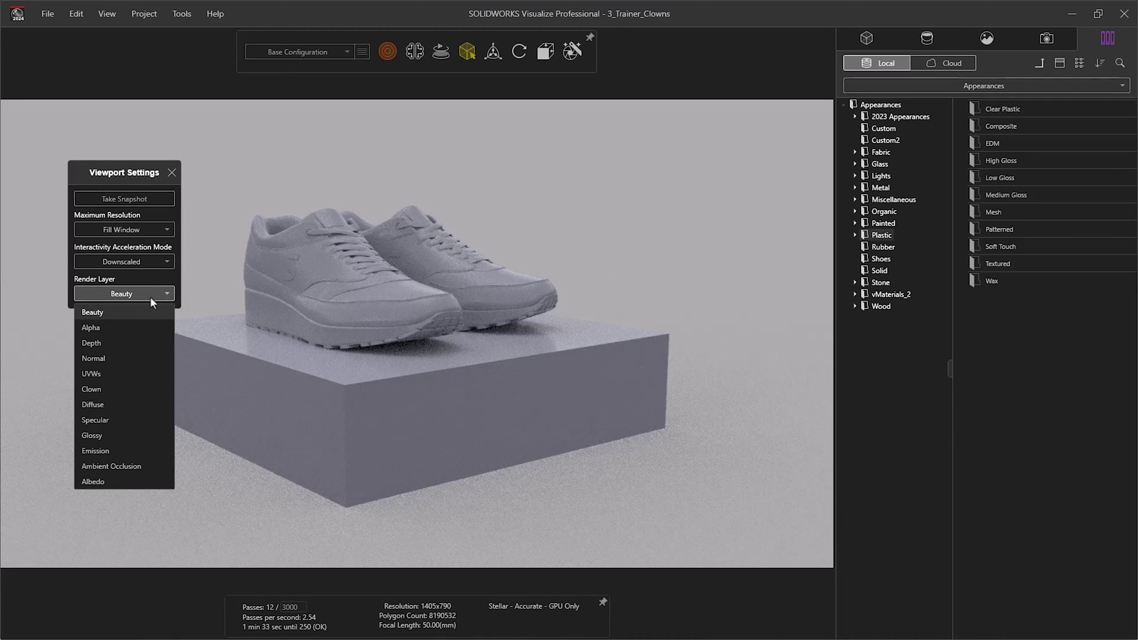
{"action": "left_click", "coordinate": [119, 386]}
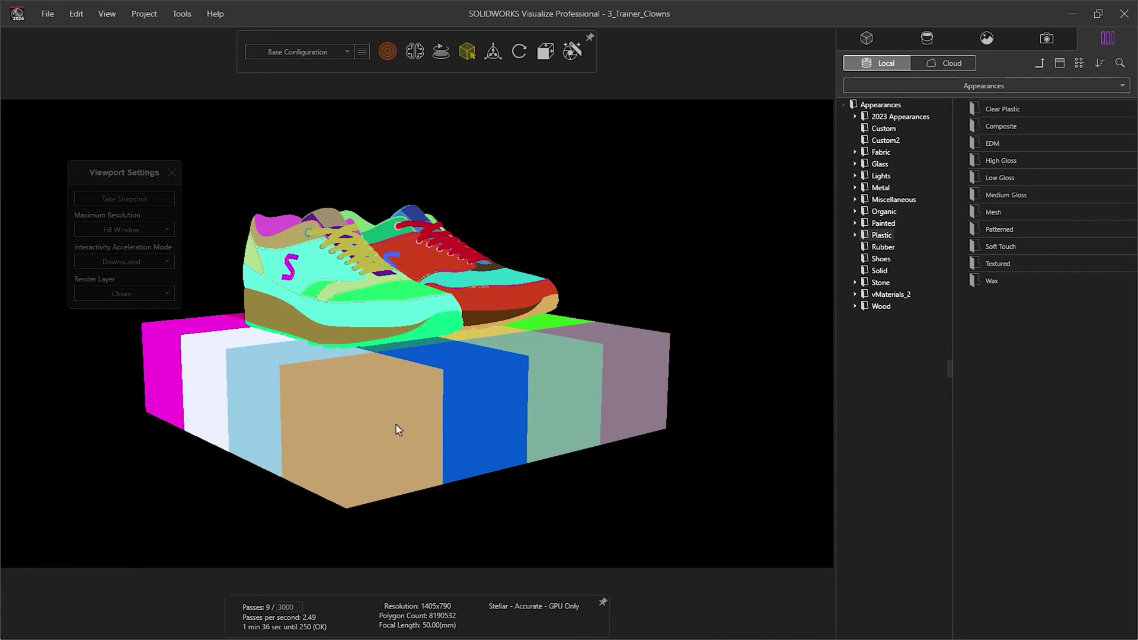
In Part mode, move the Cube's purple section up-right and another section lower-right
{"action": "left_click", "coordinate": [623, 371]}
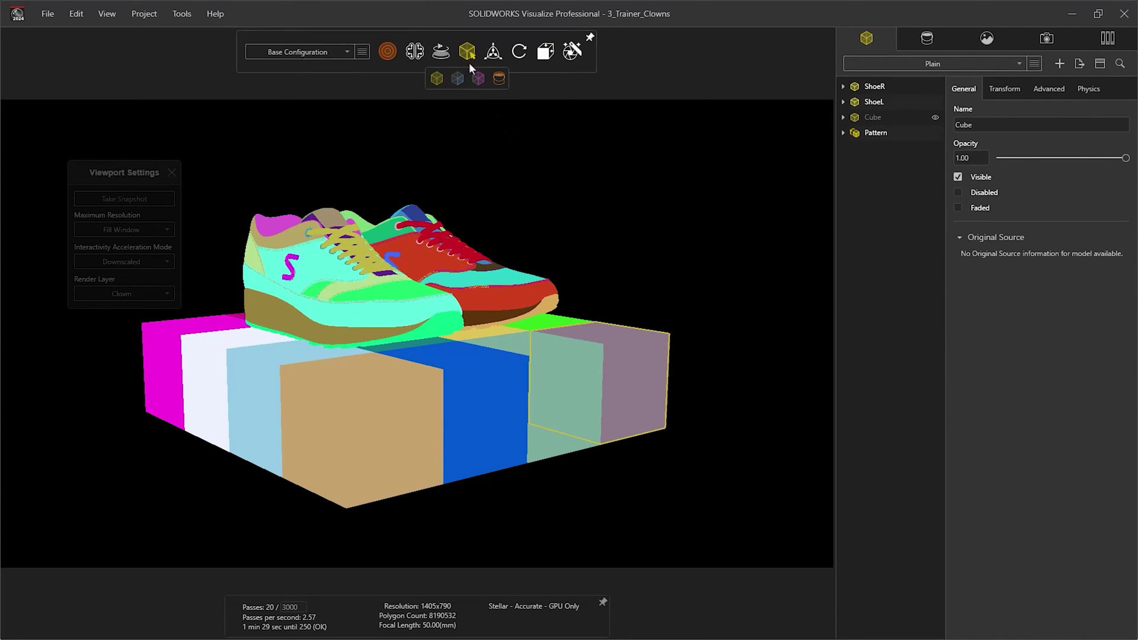
{"action": "left_click", "coordinate": [458, 80]}
{"action": "double_click", "coordinate": [622, 371]}
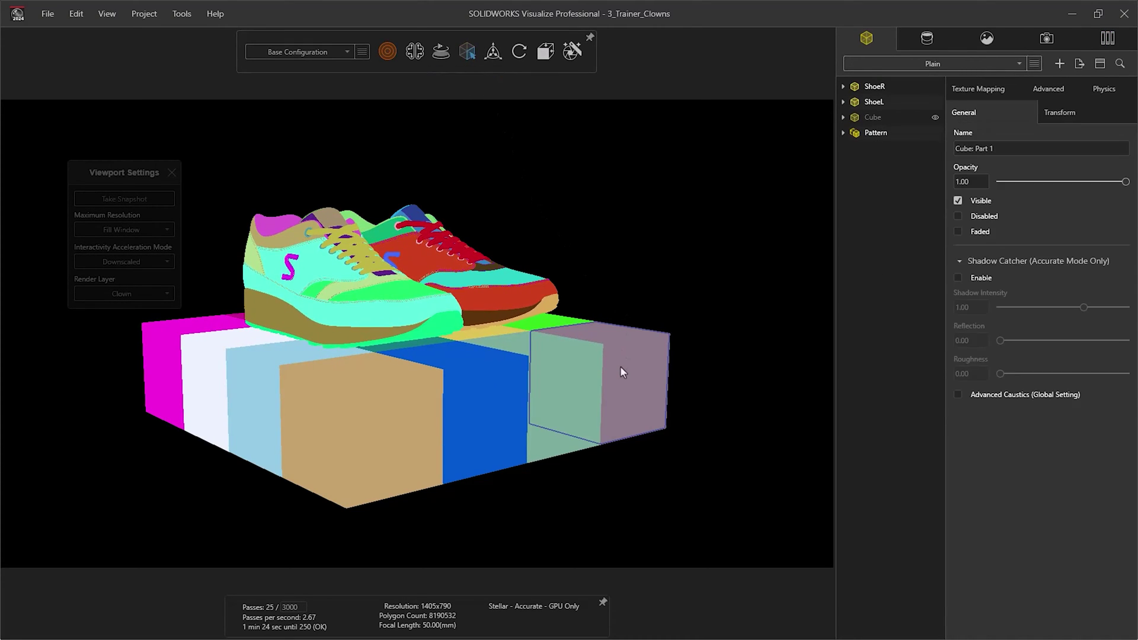
{"action": "left_click_drag", "start_coordinate": [621, 372], "coordinate": [708, 260]}
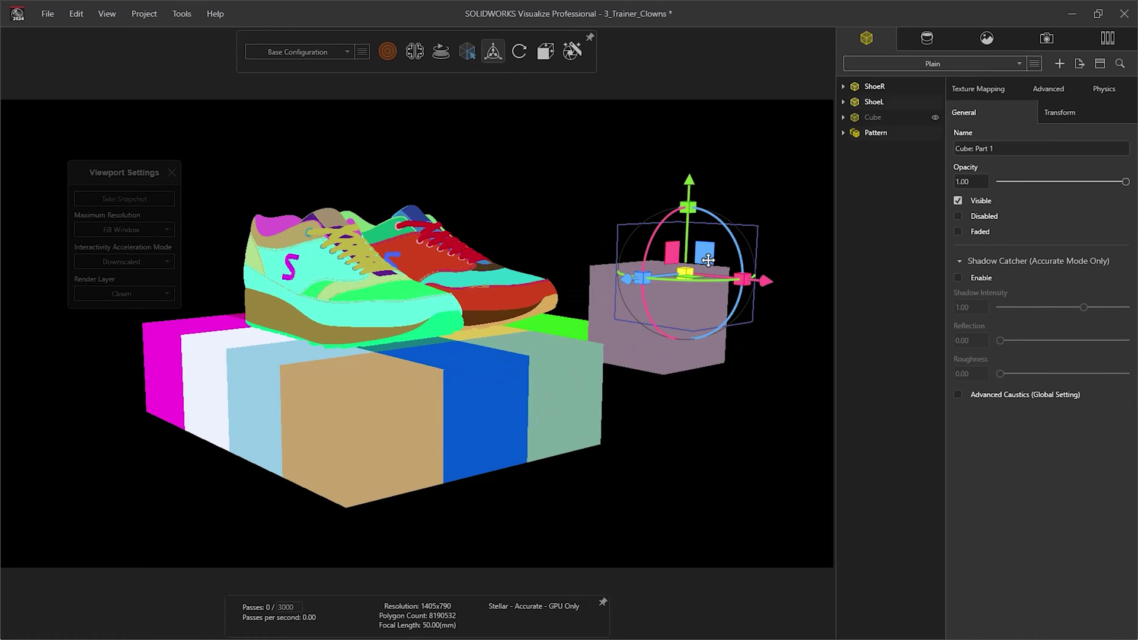
{"action": "left_click", "coordinate": [562, 382]}
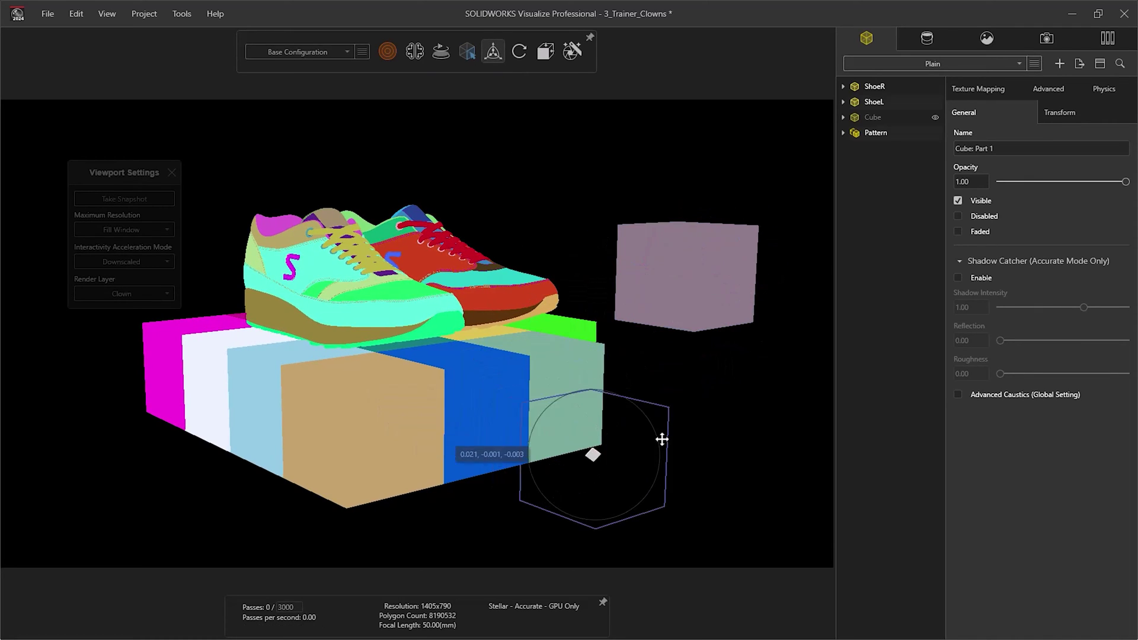
{"action": "left_click_drag", "start_coordinate": [578, 407], "coordinate": [671, 420]}
{"action": "left_click", "coordinate": [537, 503]}
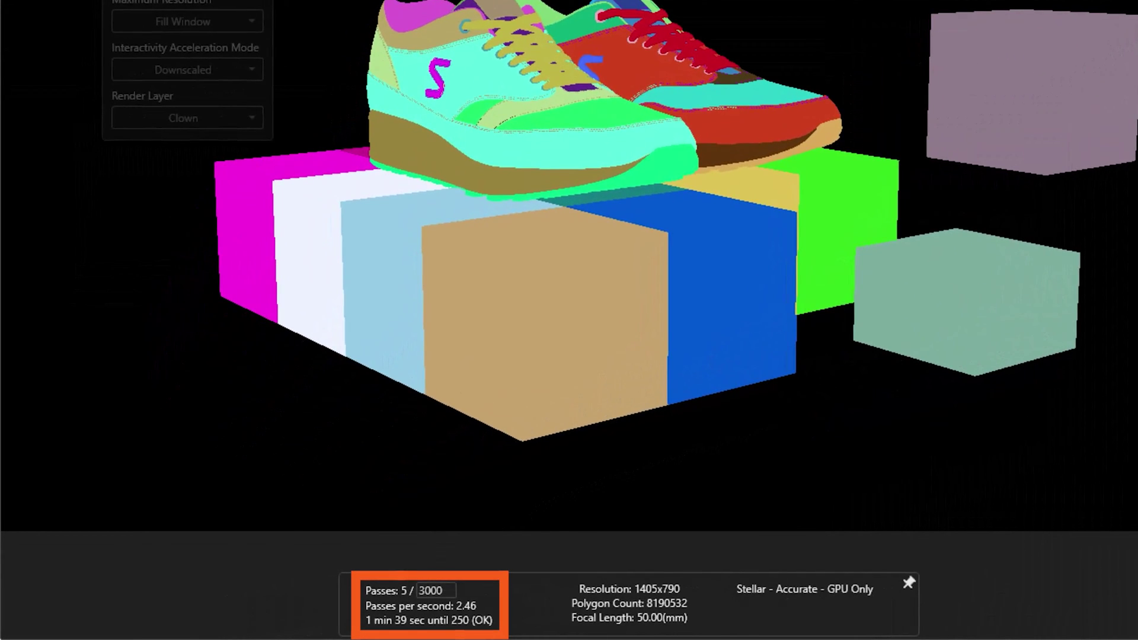
Set the render pass target to 1, briefly selecting the teal block
{"action": "double_click", "coordinate": [432, 591]}
{"action": "type", "text": "1"}
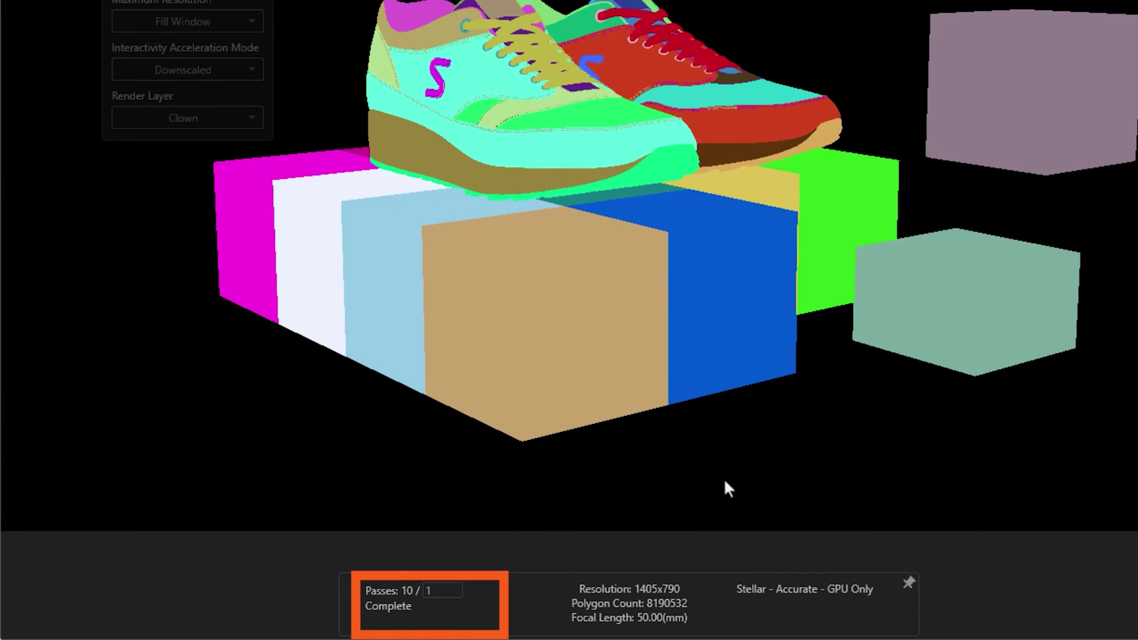
{"action": "left_click", "coordinate": [952, 303]}
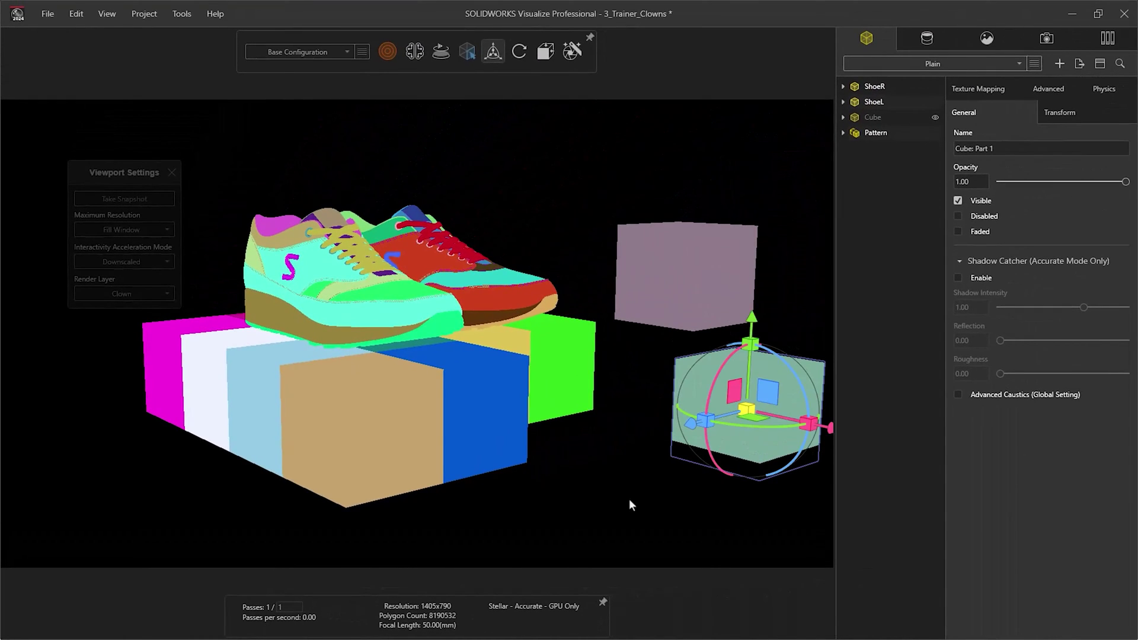
{"action": "left_click", "coordinate": [629, 503]}
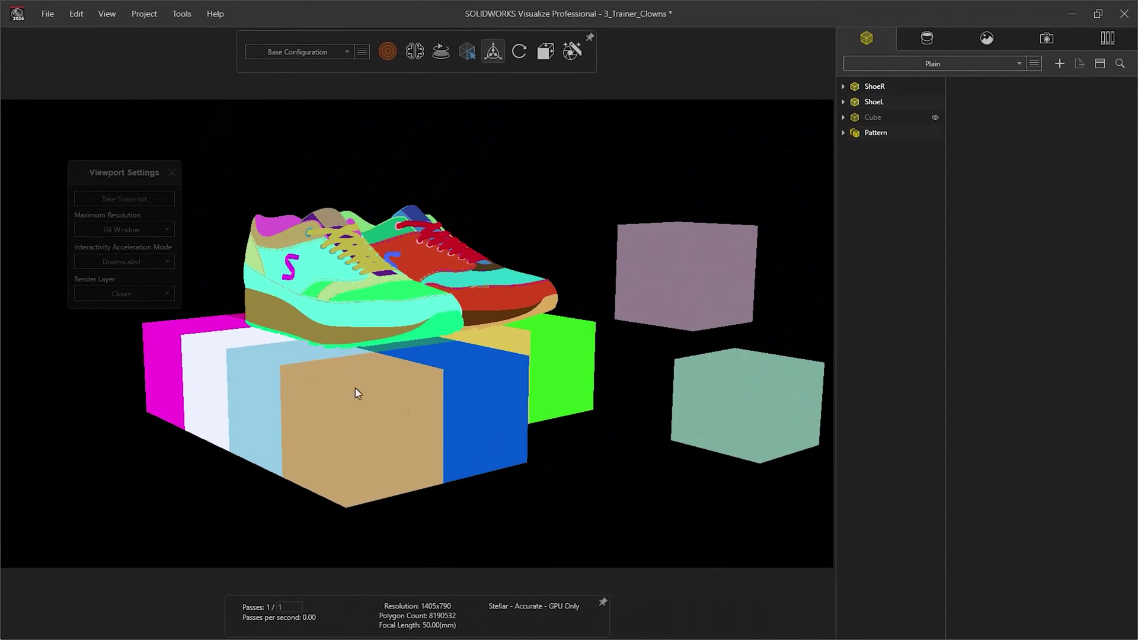
Display the Alpha, Depth, Normal, UVWs, Diffuse, Specular and finally Glossy render layers
{"action": "left_click", "coordinate": [136, 295]}
{"action": "left_click", "coordinate": [111, 327]}
{"action": "left_click", "coordinate": [120, 295]}
{"action": "left_click", "coordinate": [99, 342]}
{"action": "left_click", "coordinate": [111, 295]}
{"action": "left_click", "coordinate": [97, 355]}
{"action": "left_click", "coordinate": [121, 294]}
{"action": "left_click", "coordinate": [93, 372]}
{"action": "left_click", "coordinate": [121, 293]}
{"action": "left_click", "coordinate": [94, 404]}
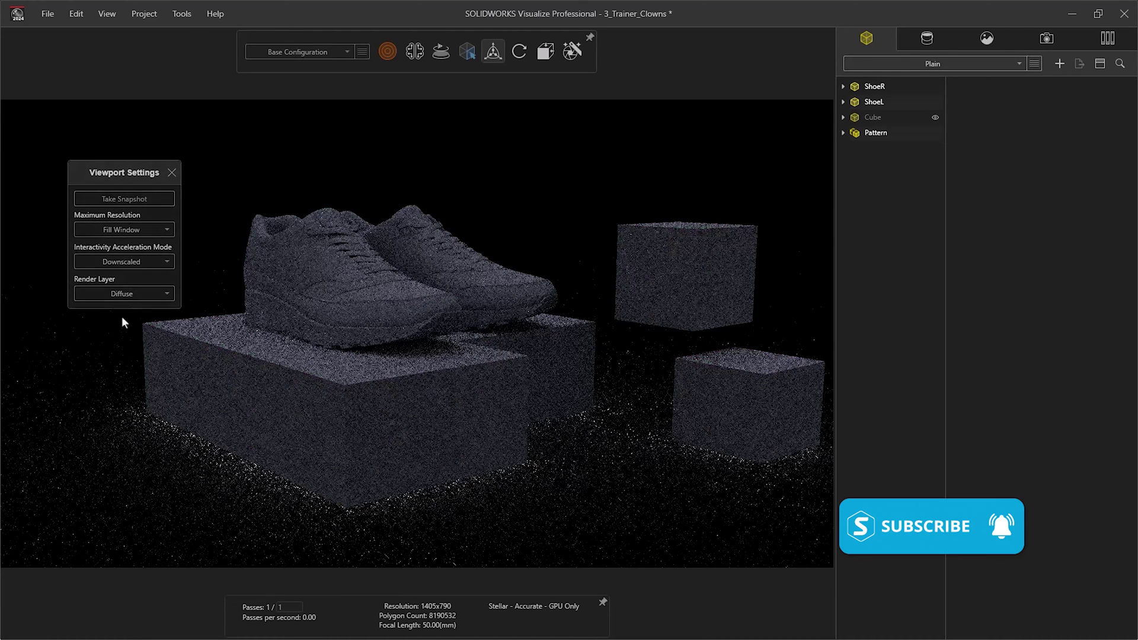
{"action": "left_click", "coordinate": [120, 293]}
{"action": "left_click", "coordinate": [105, 419]}
{"action": "left_click", "coordinate": [119, 296]}
{"action": "left_click", "coordinate": [104, 435]}
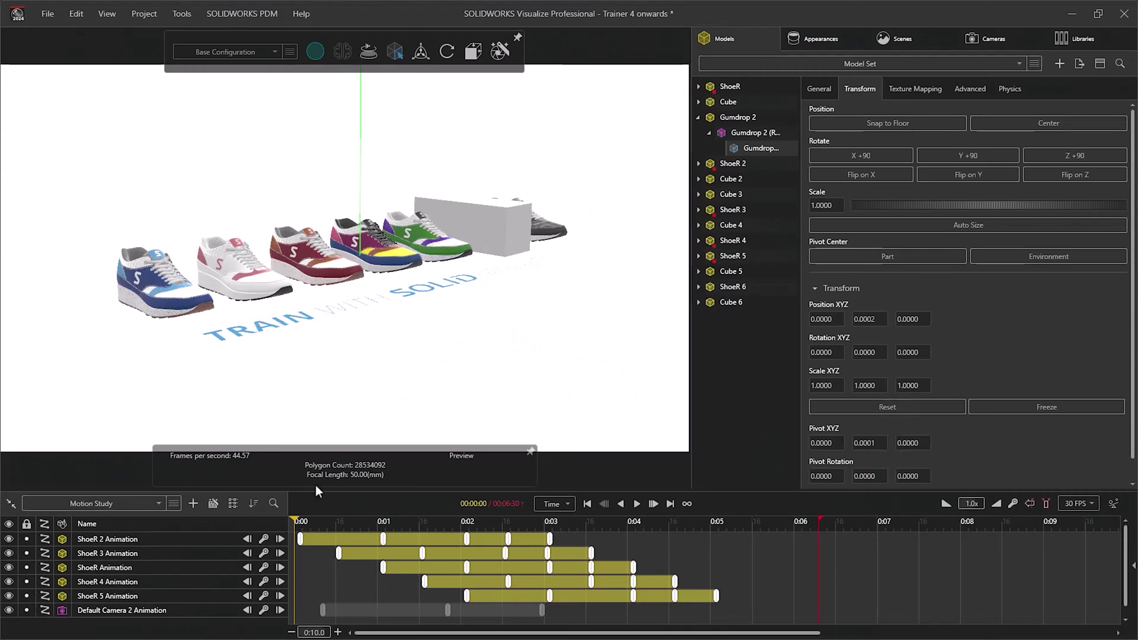
Orbit the shoe row and scrub the animation forward, then back to 0
{"action": "left_click_drag", "start_coordinate": [421, 292], "coordinate": [426, 290]}
{"action": "scroll", "coordinate": [274, 251], "scroll_direction": "up", "scroll_amount": 2}
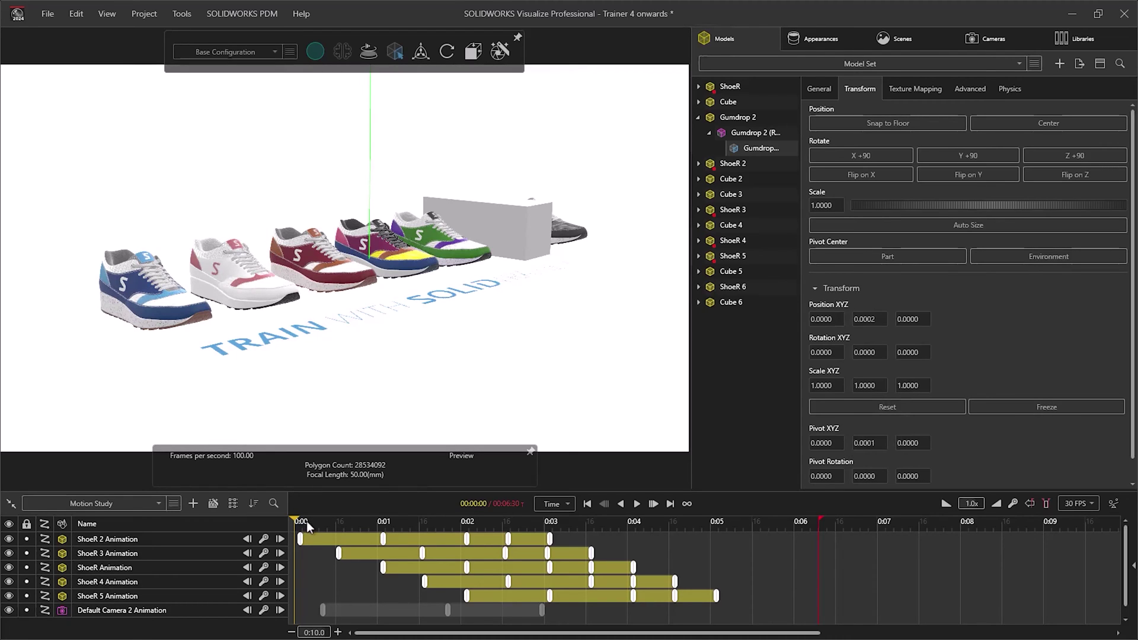
{"action": "mouse_move", "coordinate": [310, 520]}
{"action": "left_mouse_down"}
{"action": "mouse_move", "coordinate": [735, 549]}
{"action": "mouse_move", "coordinate": [549, 544]}
{"action": "left_mouse_up"}
{"action": "left_click_drag", "start_coordinate": [549, 544], "coordinate": [298, 534]}
Orbit in close and select the grey shoe ShoeR 6, turning it toward the camera
{"action": "left_click_drag", "start_coordinate": [593, 263], "coordinate": [554, 238]}
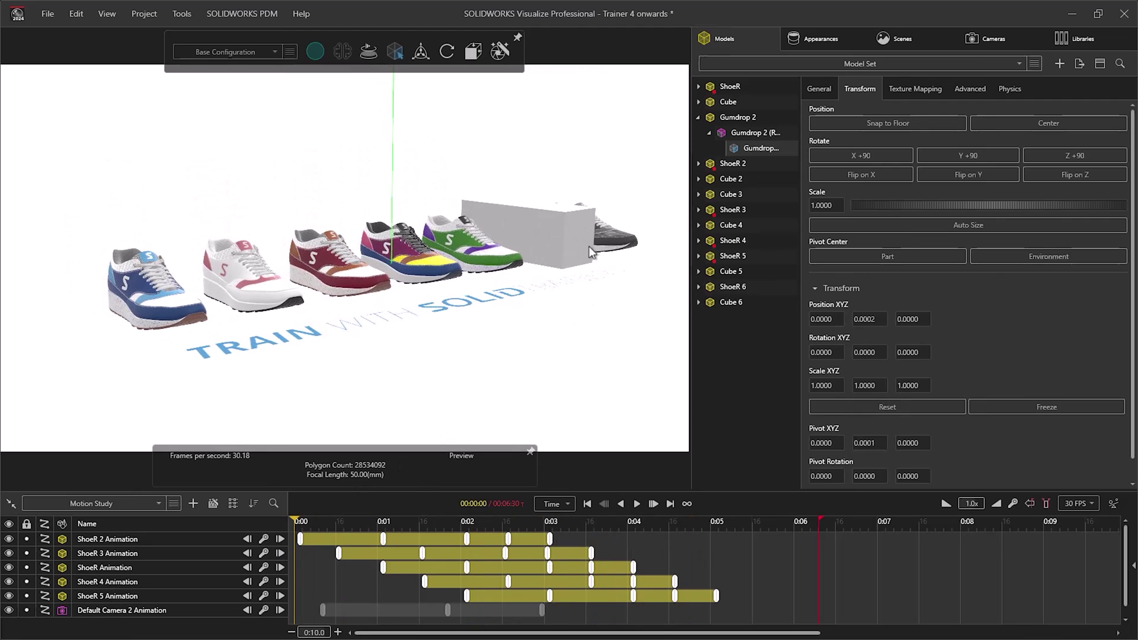
{"action": "mouse_move", "coordinate": [630, 236]}
{"action": "left_mouse_down"}
{"action": "mouse_move", "coordinate": [311, 269]}
{"action": "mouse_move", "coordinate": [299, 259]}
{"action": "mouse_move", "coordinate": [483, 374]}
{"action": "mouse_move", "coordinate": [547, 340]}
{"action": "left_mouse_up"}
{"action": "left_click", "coordinate": [546, 339]}
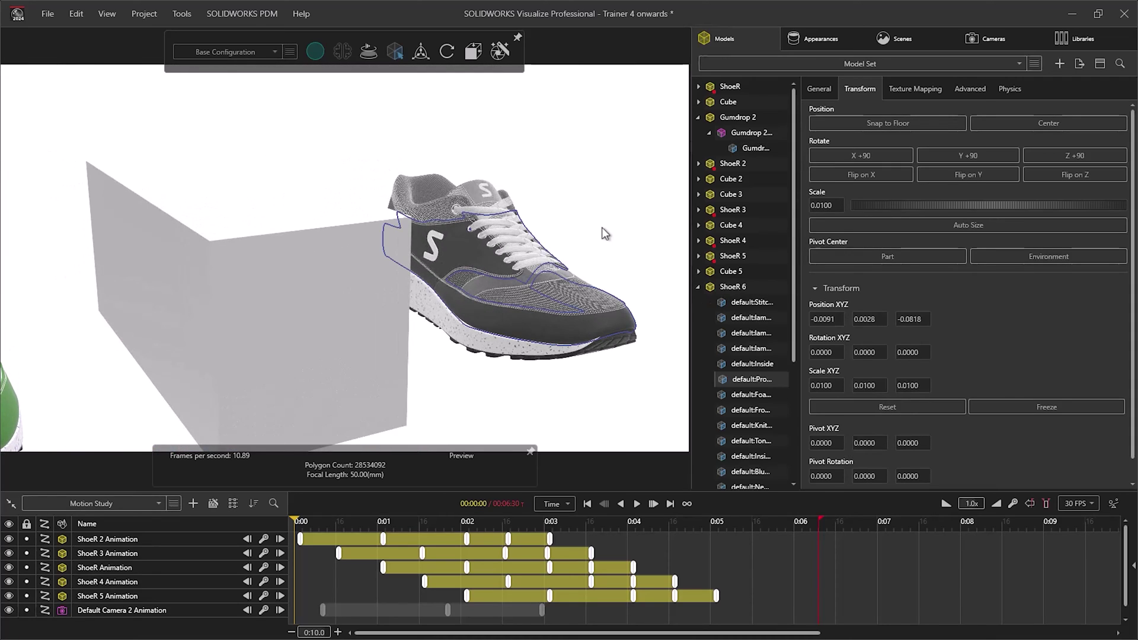
{"action": "left_click", "coordinate": [441, 87]}
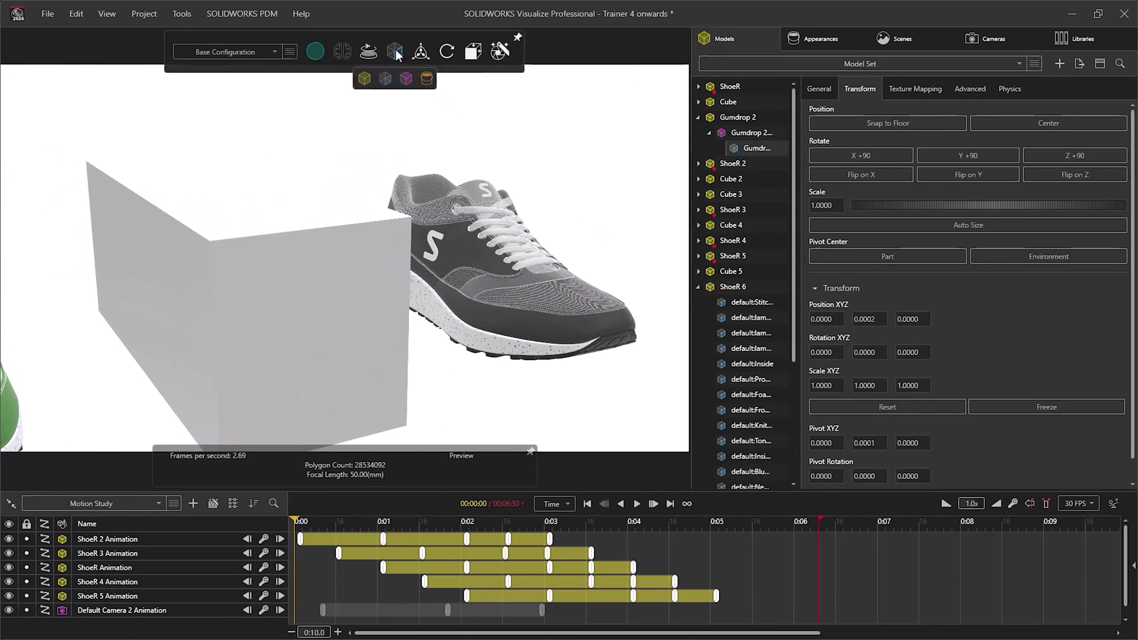
{"action": "mouse_move", "coordinate": [396, 51]}
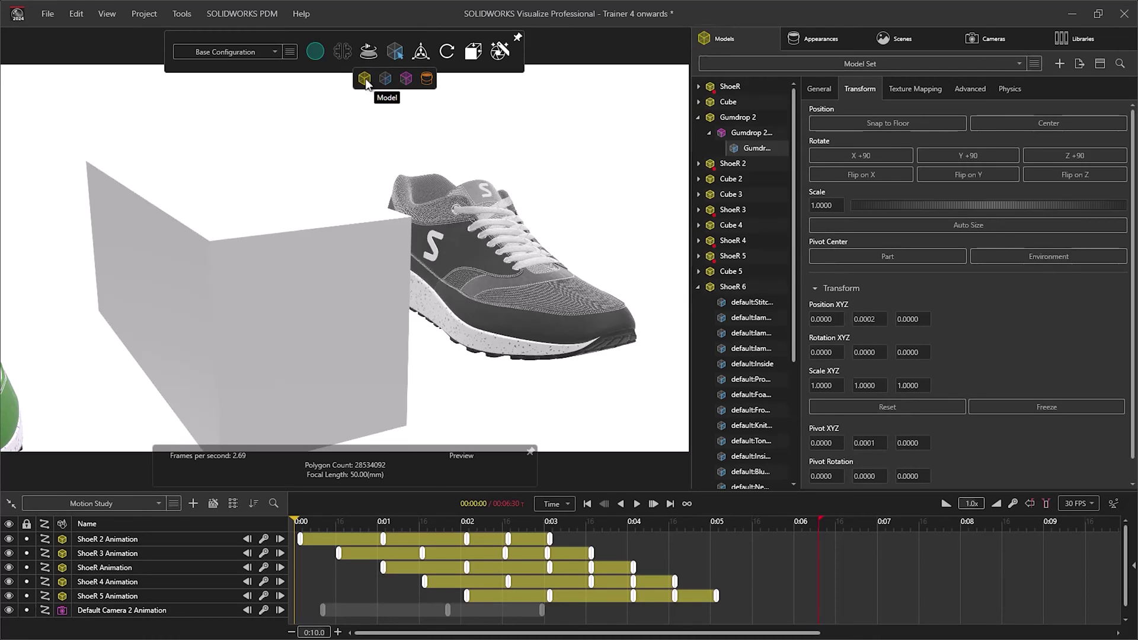
{"action": "left_click", "coordinate": [486, 259]}
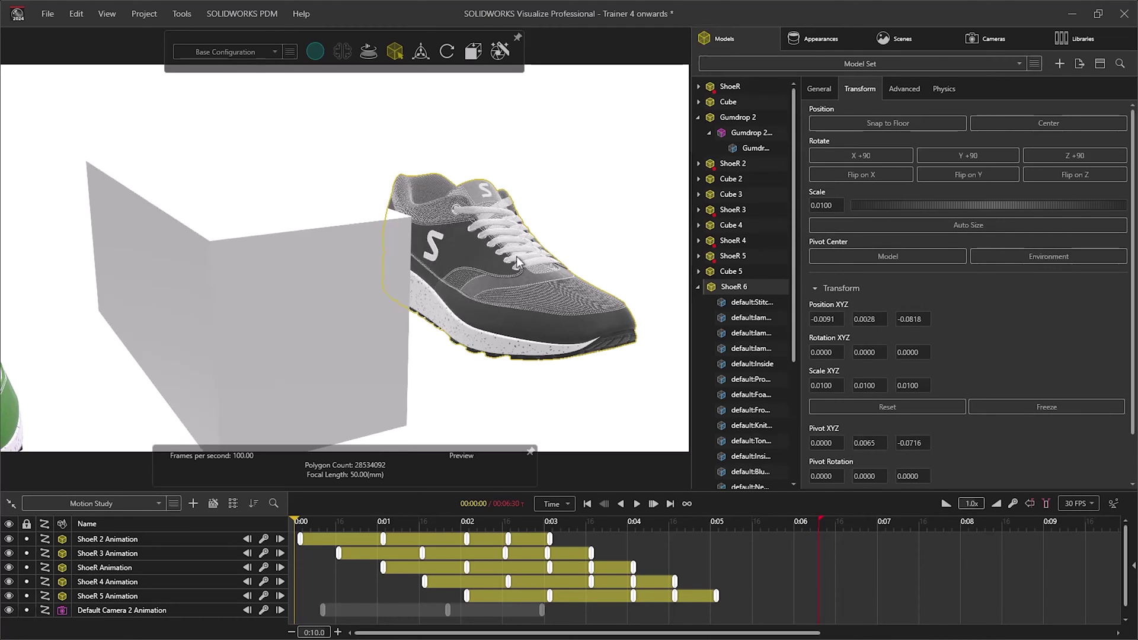
{"action": "left_click_drag", "start_coordinate": [513, 257], "coordinate": [379, 266]}
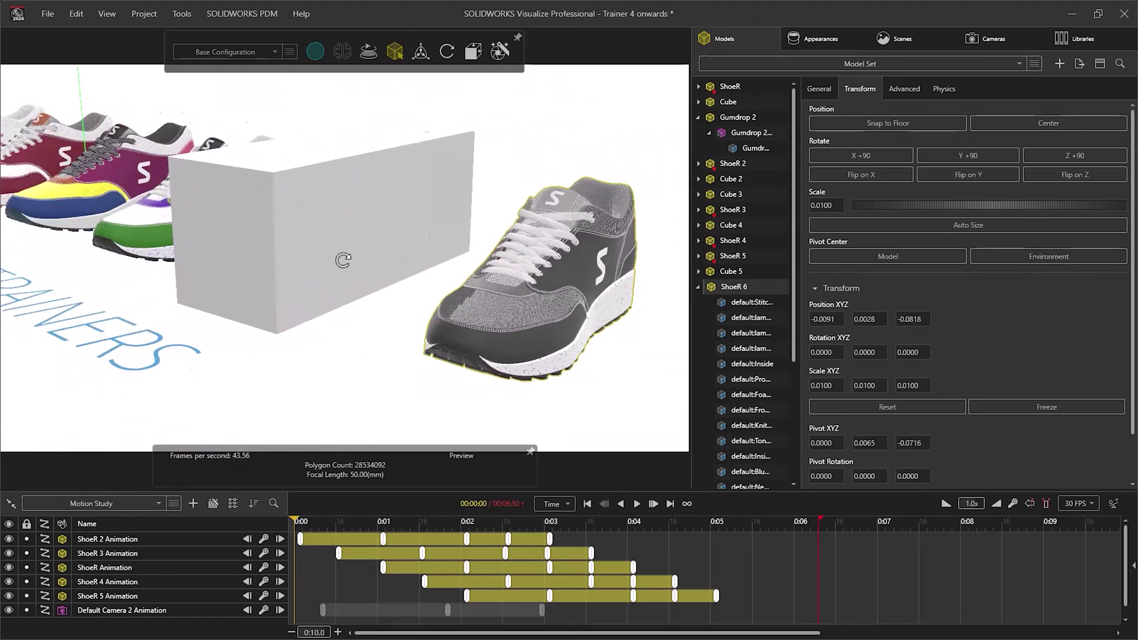
Switch camera navigation to Look, frame ShoeR 6 by double-clicking, and orbit to its front
{"action": "mouse_move", "coordinate": [379, 266]}
{"action": "left_mouse_down"}
{"action": "mouse_move", "coordinate": [452, 275]}
{"action": "mouse_move", "coordinate": [316, 273]}
{"action": "left_mouse_up"}
{"action": "scroll", "coordinate": [451, 275], "scroll_direction": "down", "scroll_amount": 5}
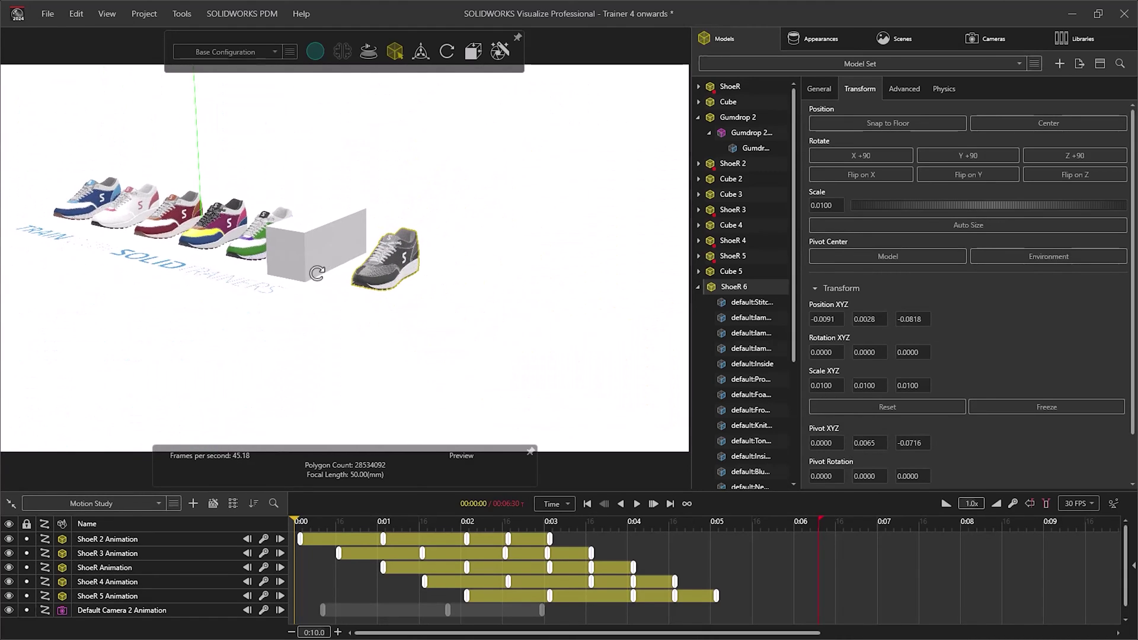
{"action": "left_click", "coordinate": [446, 51]}
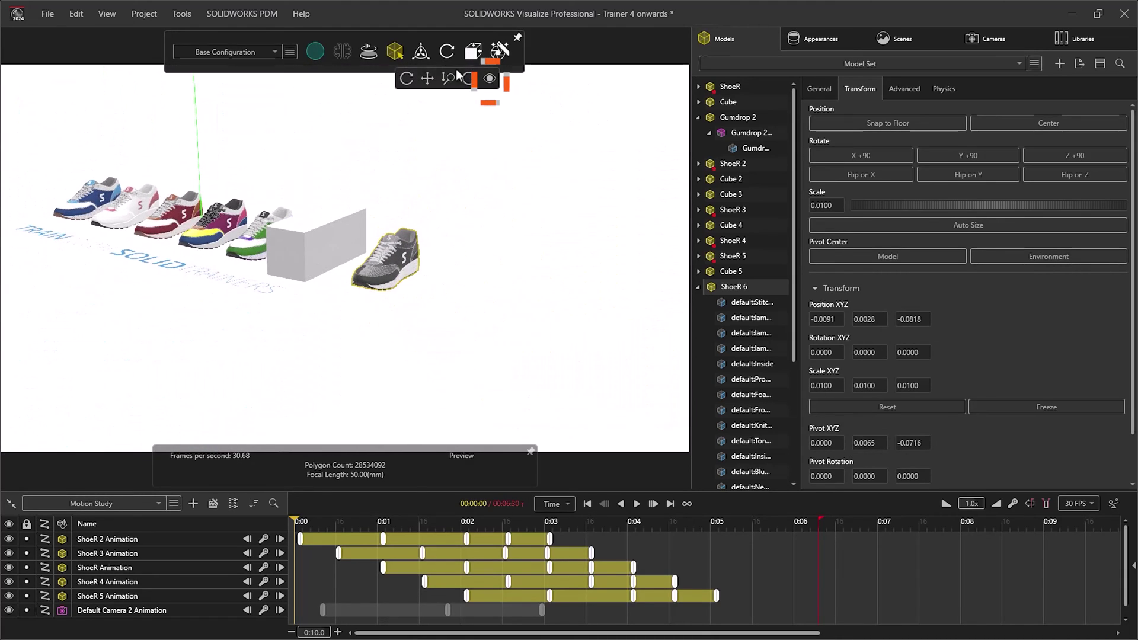
{"action": "left_click", "coordinate": [490, 81]}
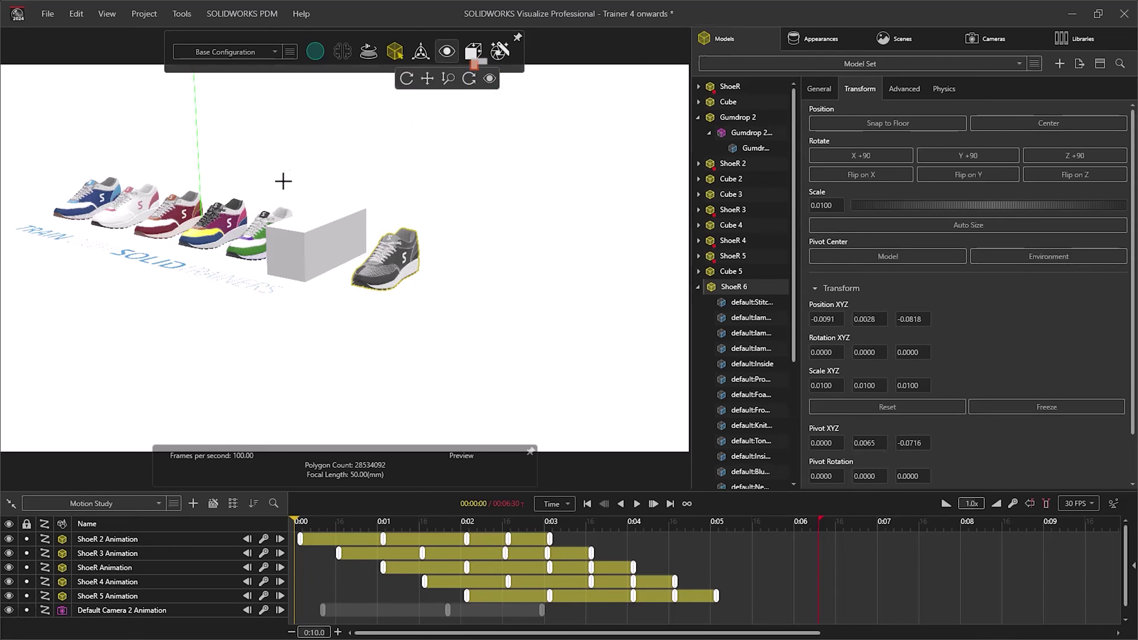
{"action": "left_click_drag", "start_coordinate": [84, 203], "coordinate": [133, 212]}
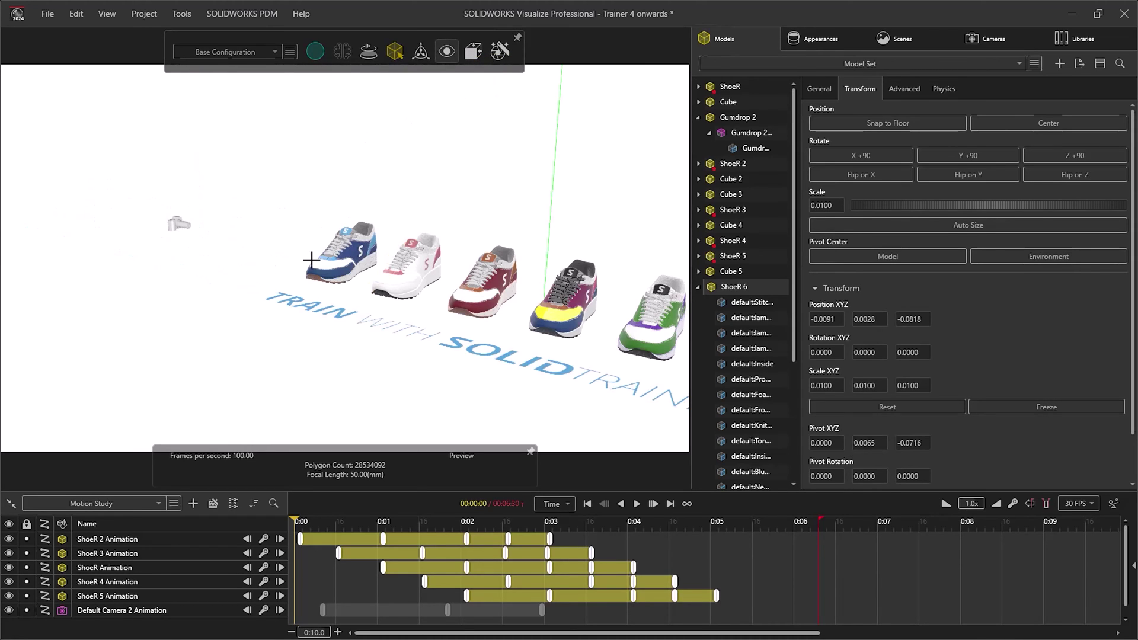
{"action": "left_click_drag", "start_coordinate": [359, 259], "coordinate": [749, 217]}
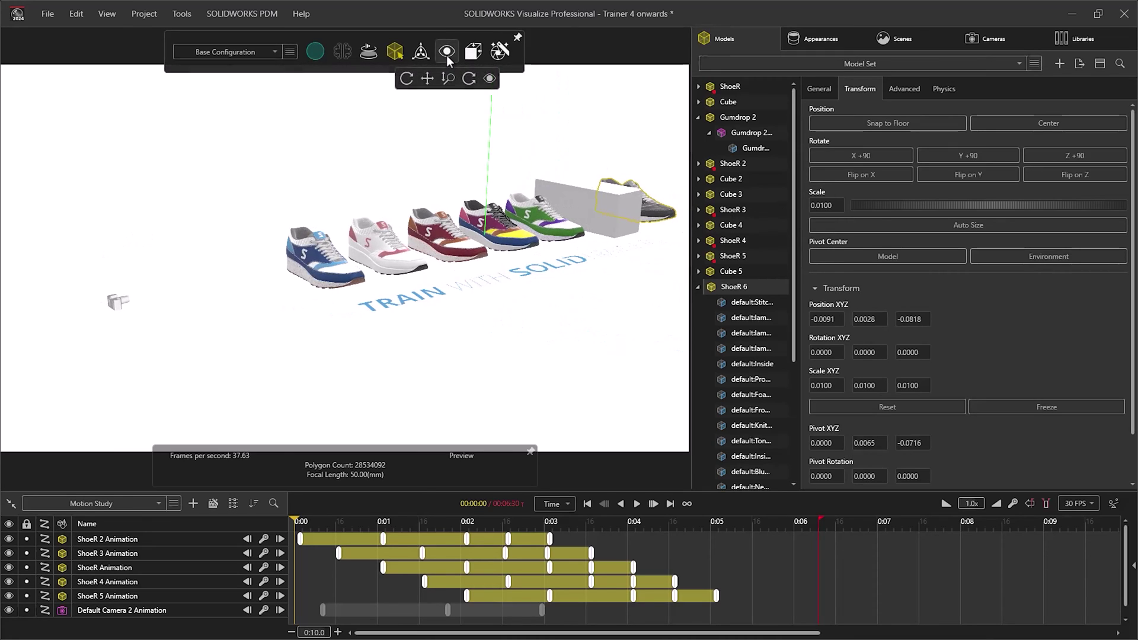
{"action": "double_click", "coordinate": [656, 212]}
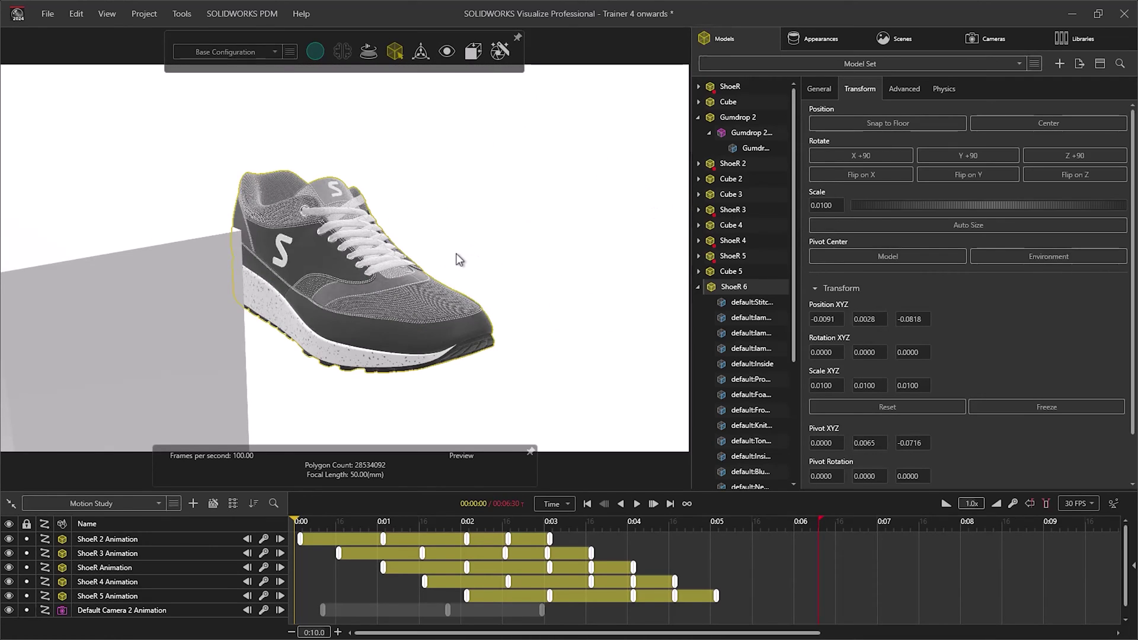
{"action": "left_click_drag", "start_coordinate": [457, 258], "coordinate": [322, 258]}
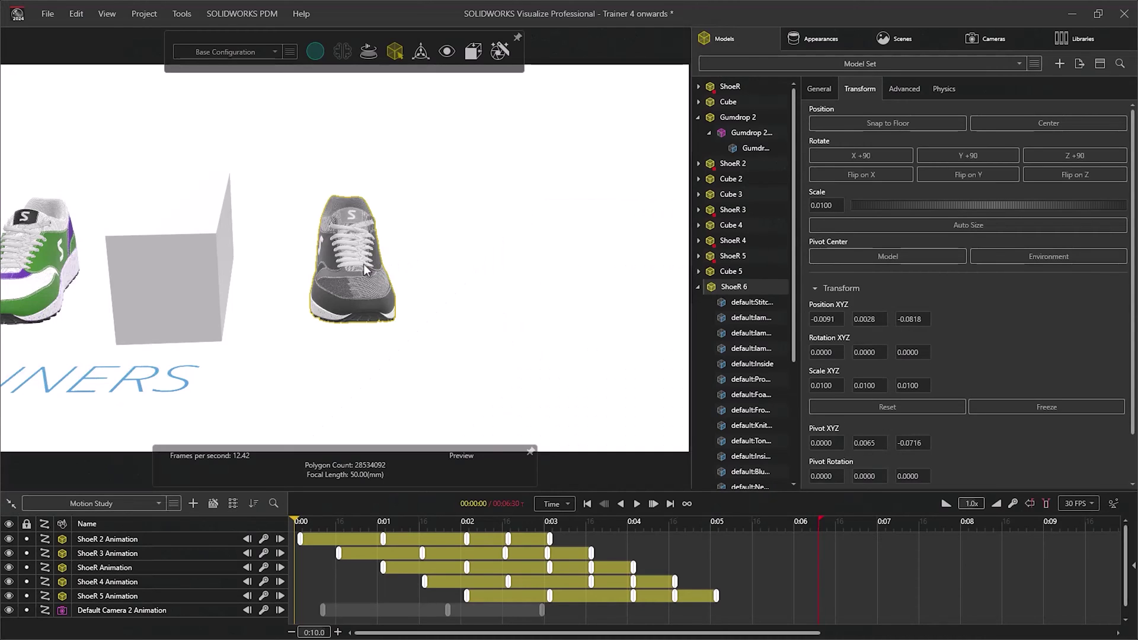
Move and rotate ShoeR 6, drag it into the timeline, and open Tools > Keyboard Shortcuts
{"action": "mouse_move", "coordinate": [364, 263]}
{"action": "left_mouse_down"}
{"action": "mouse_move", "coordinate": [444, 265]}
{"action": "mouse_move", "coordinate": [446, 323]}
{"action": "left_mouse_up"}
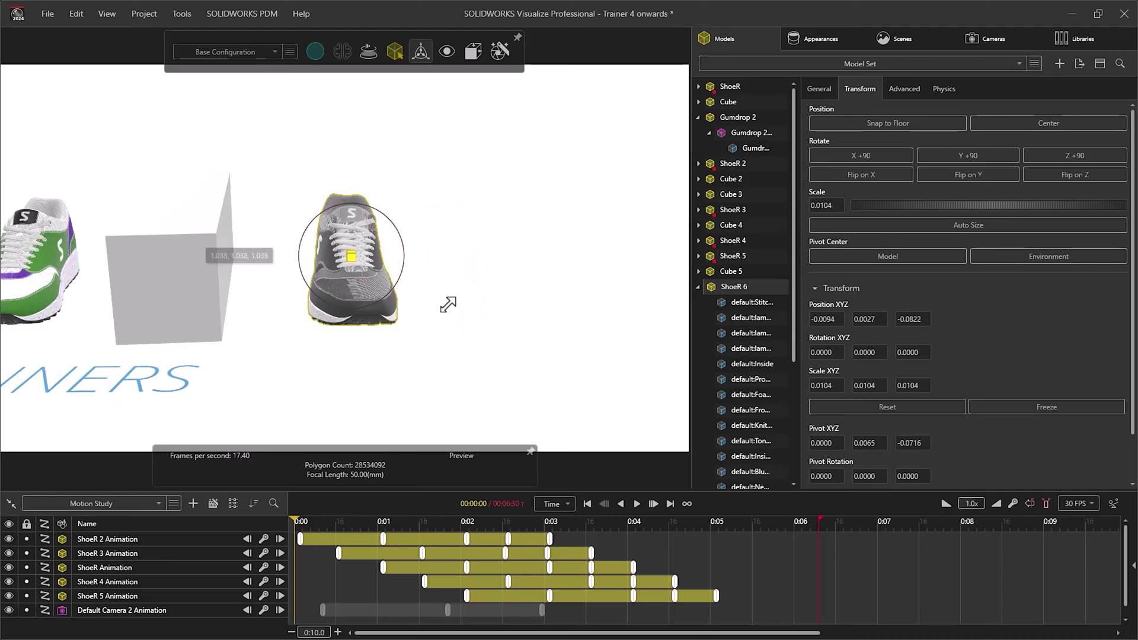
{"action": "mouse_move", "coordinate": [444, 315]}
{"action": "left_mouse_down"}
{"action": "mouse_move", "coordinate": [461, 260]}
{"action": "mouse_move", "coordinate": [415, 241]}
{"action": "left_mouse_up"}
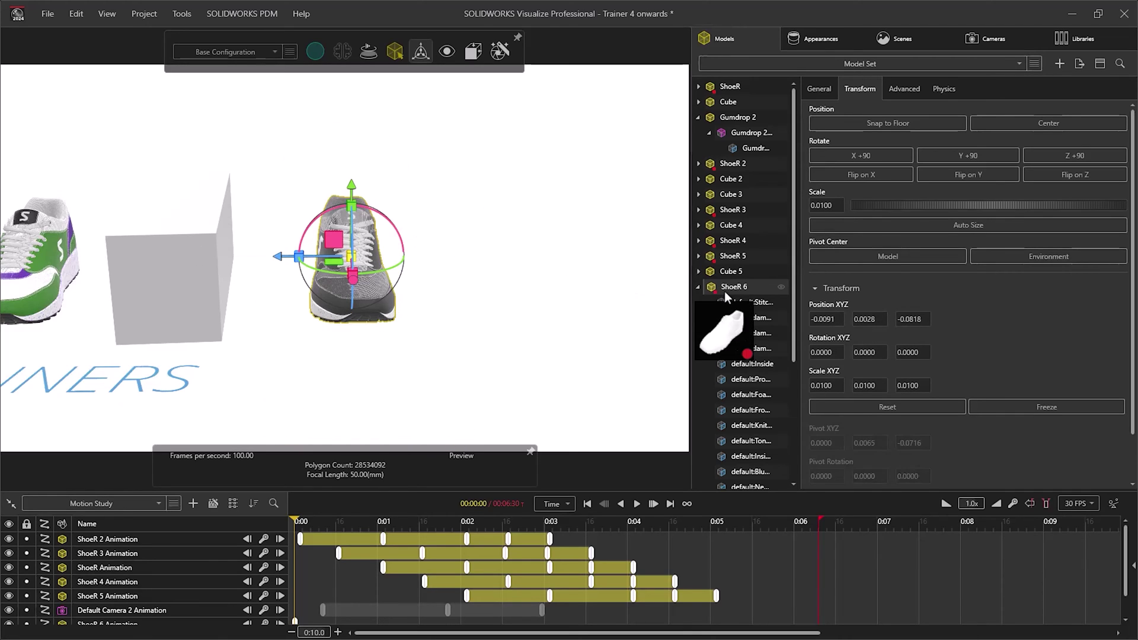
{"action": "left_click_drag", "start_coordinate": [725, 291], "coordinate": [239, 608]}
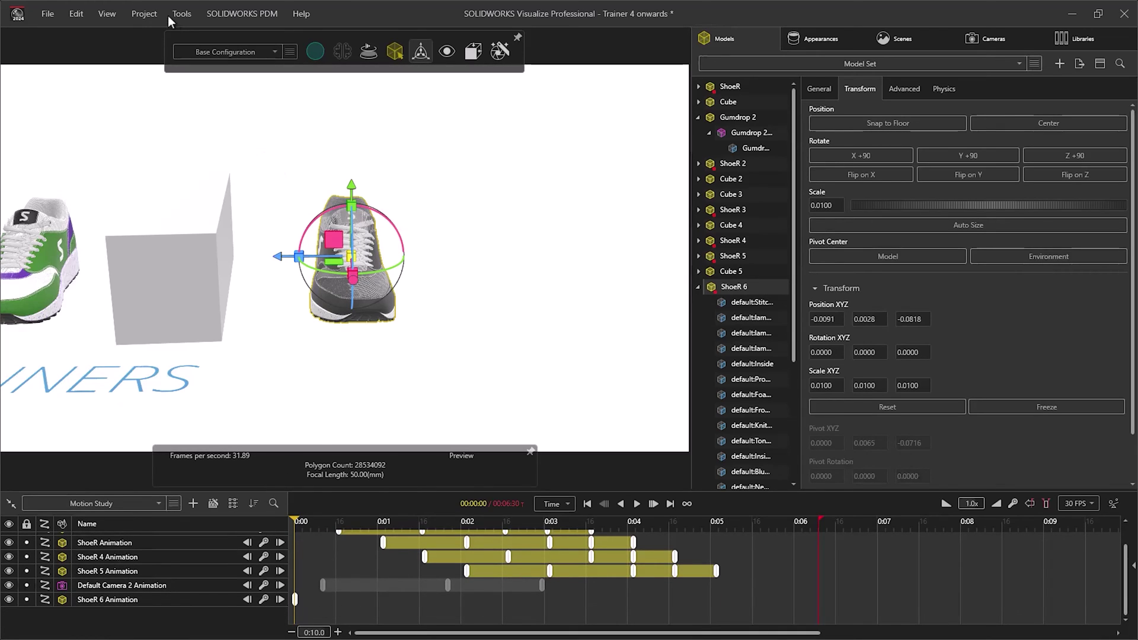
{"action": "left_click", "coordinate": [184, 13]}
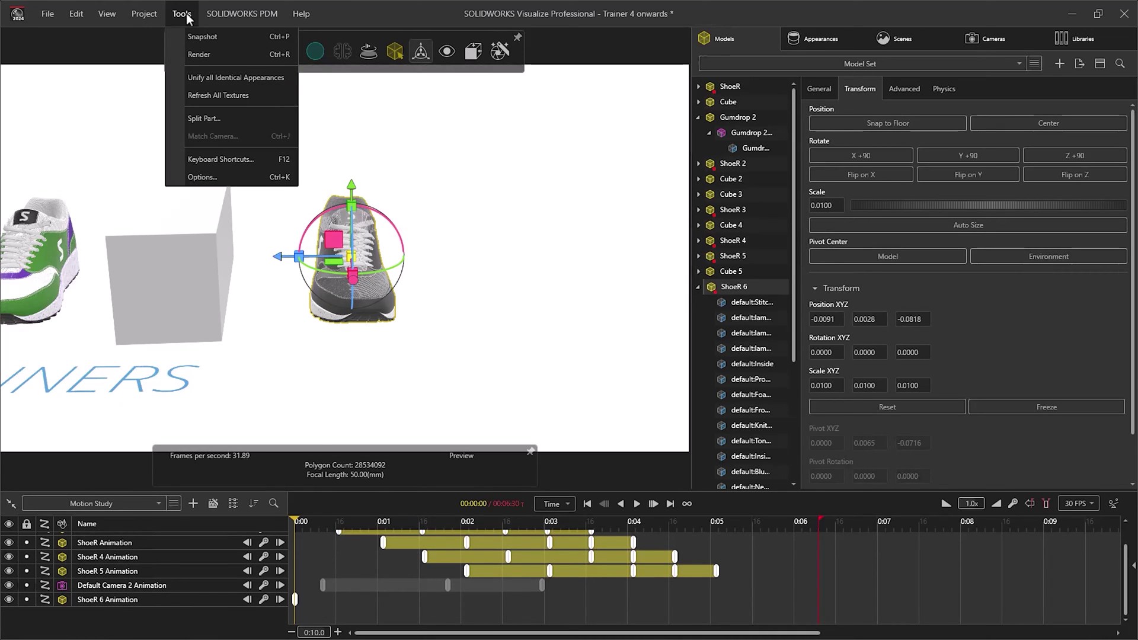
{"action": "left_click", "coordinate": [208, 161]}
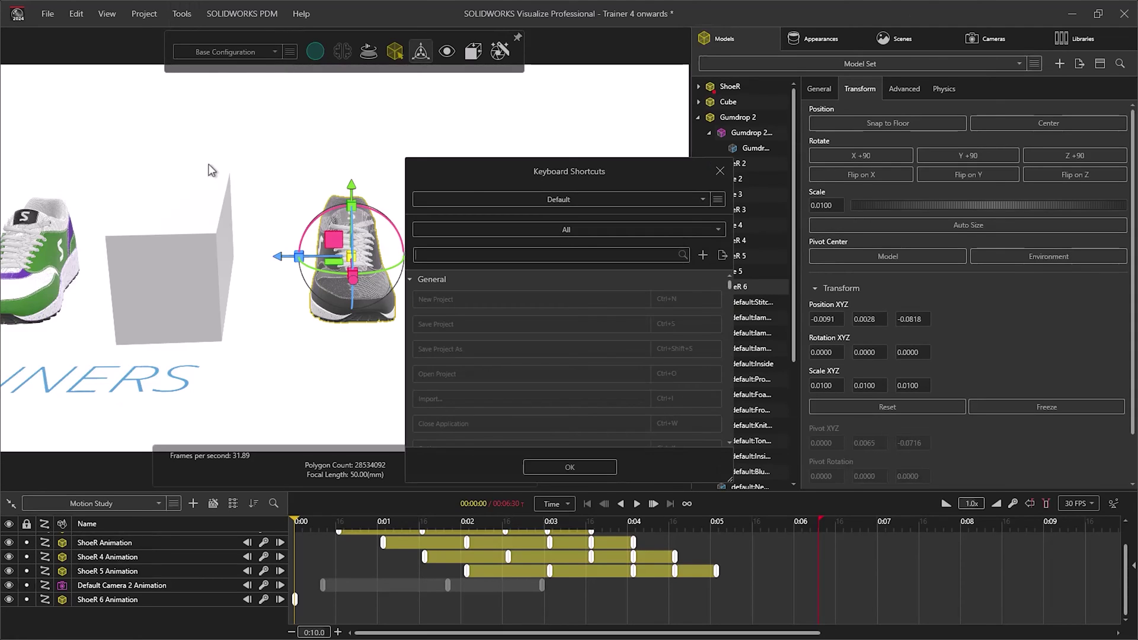
{"action": "scroll", "coordinate": [563, 328], "scroll_direction": "down", "scroll_amount": 2}
{"action": "scroll", "coordinate": [564, 329], "scroll_direction": "down", "scroll_amount": 3}
{"action": "scroll", "coordinate": [564, 331], "scroll_direction": "down", "scroll_amount": 3}
{"action": "scroll", "coordinate": [564, 330], "scroll_direction": "down", "scroll_amount": 3}
{"action": "scroll", "coordinate": [565, 332], "scroll_direction": "down", "scroll_amount": 3}
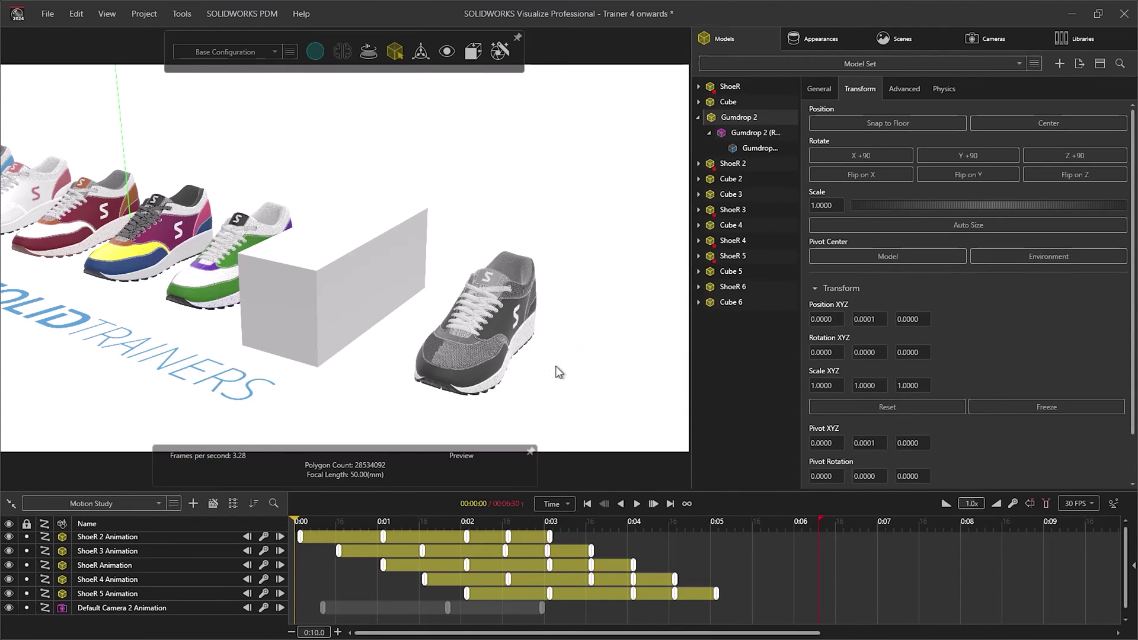
Select ShoeR 6 from a low frontal view and activate the Transform tool
{"action": "left_click", "coordinate": [555, 356]}
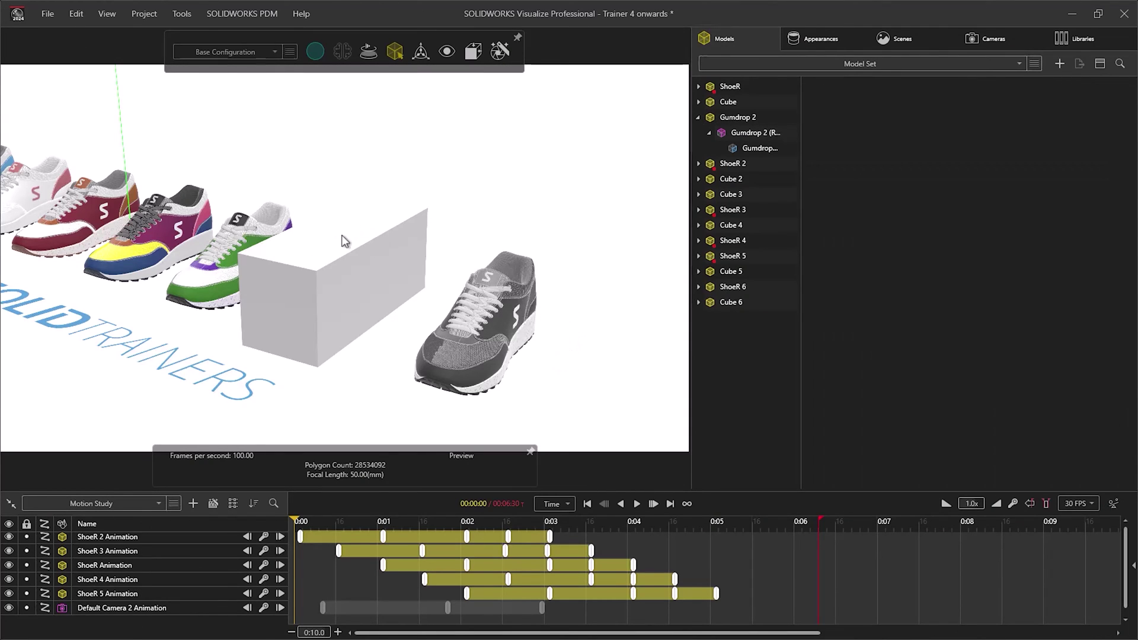
{"action": "left_click", "coordinate": [471, 334]}
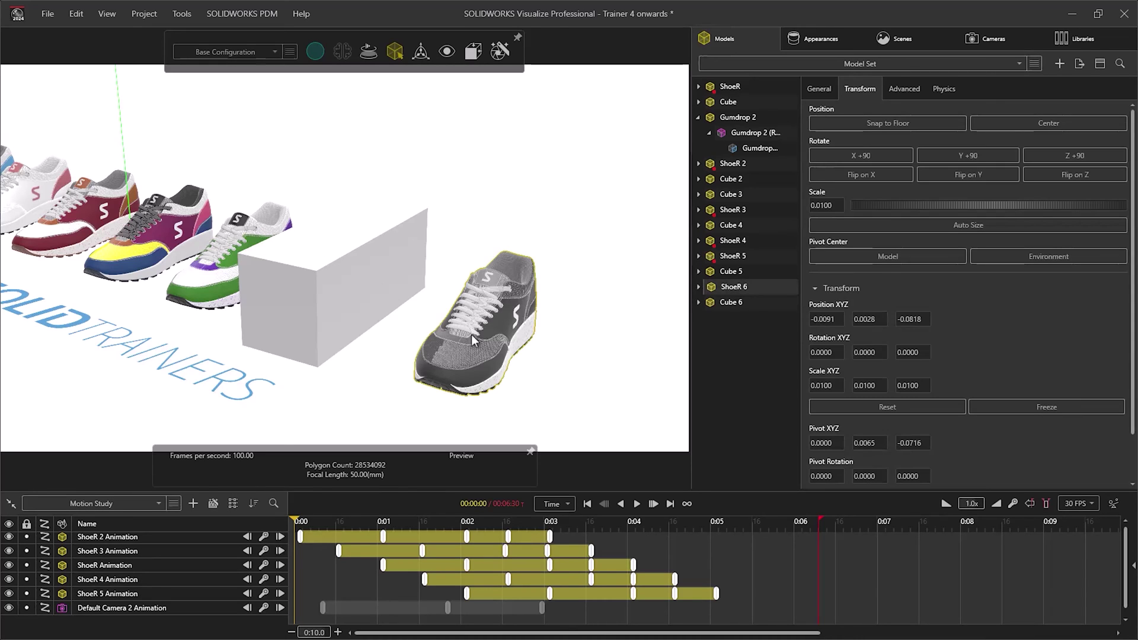
{"action": "mouse_move", "coordinate": [437, 311]}
{"action": "left_mouse_down"}
{"action": "mouse_move", "coordinate": [410, 273]}
{"action": "mouse_move", "coordinate": [495, 367]}
{"action": "mouse_move", "coordinate": [487, 339]}
{"action": "left_mouse_up"}
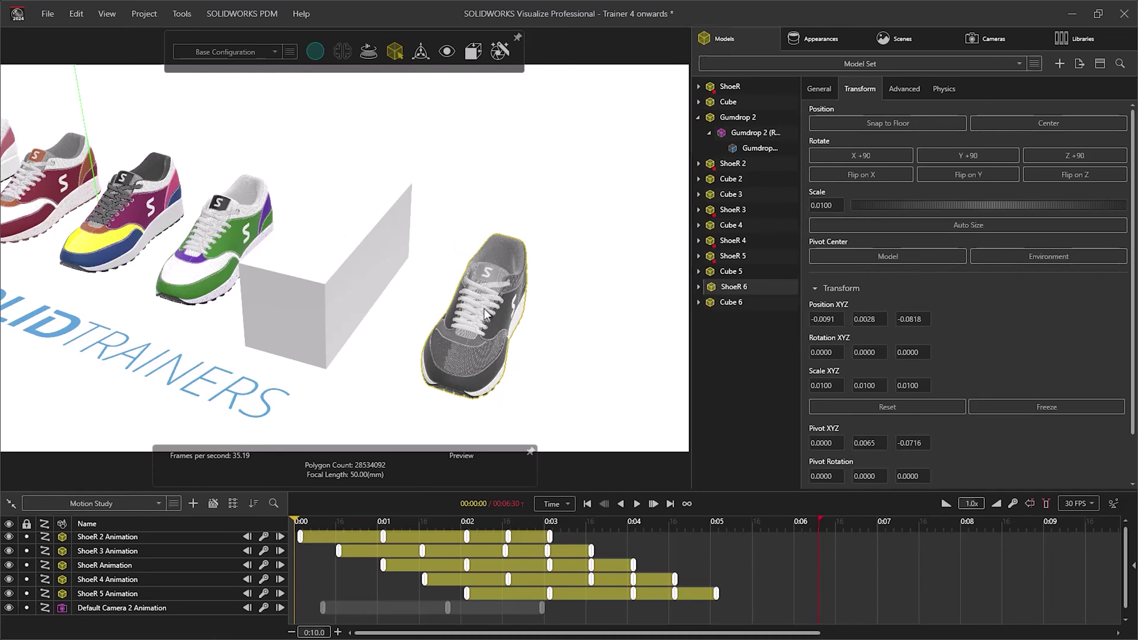
{"action": "mouse_move", "coordinate": [483, 308]}
{"action": "left_mouse_down"}
{"action": "mouse_move", "coordinate": [525, 213]}
{"action": "mouse_move", "coordinate": [519, 299]}
{"action": "left_mouse_up"}
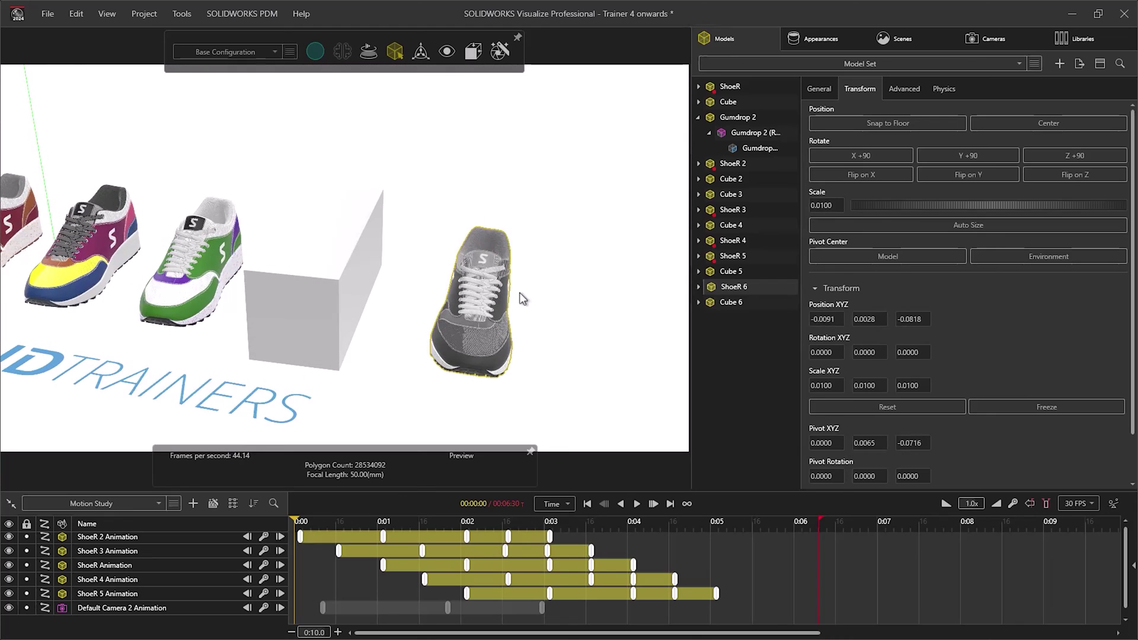
{"action": "left_click", "coordinate": [420, 54]}
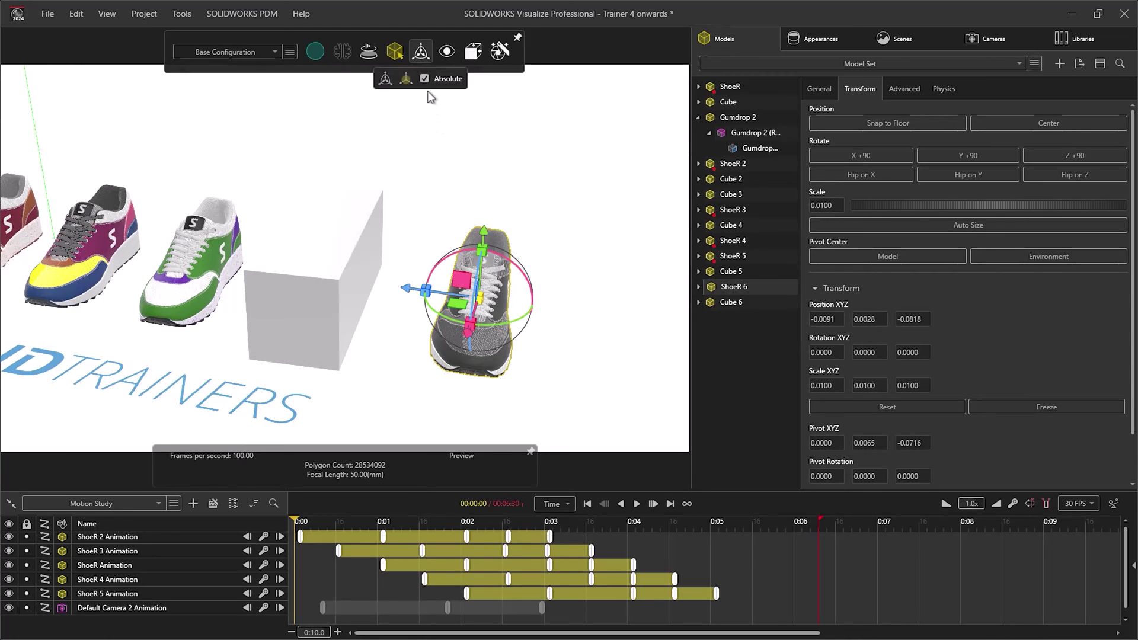
In pivot mode, drag ShoeR 6's Y handle down to its base (Pivot Y 0)
{"action": "mouse_move", "coordinate": [432, 108]}
{"action": "left_mouse_down"}
{"action": "mouse_move", "coordinate": [376, 226]}
{"action": "mouse_move", "coordinate": [419, 232]}
{"action": "left_mouse_up"}
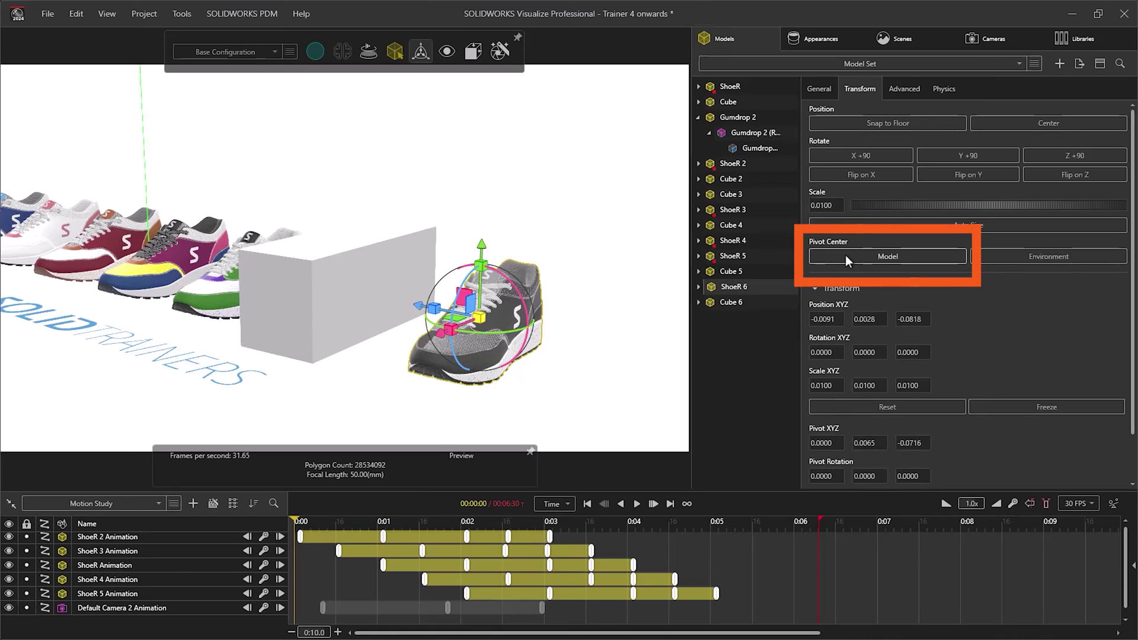
{"action": "left_click_drag", "start_coordinate": [591, 297], "coordinate": [608, 306]}
{"action": "mouse_move", "coordinate": [421, 51]}
{"action": "left_click", "coordinate": [406, 79]}
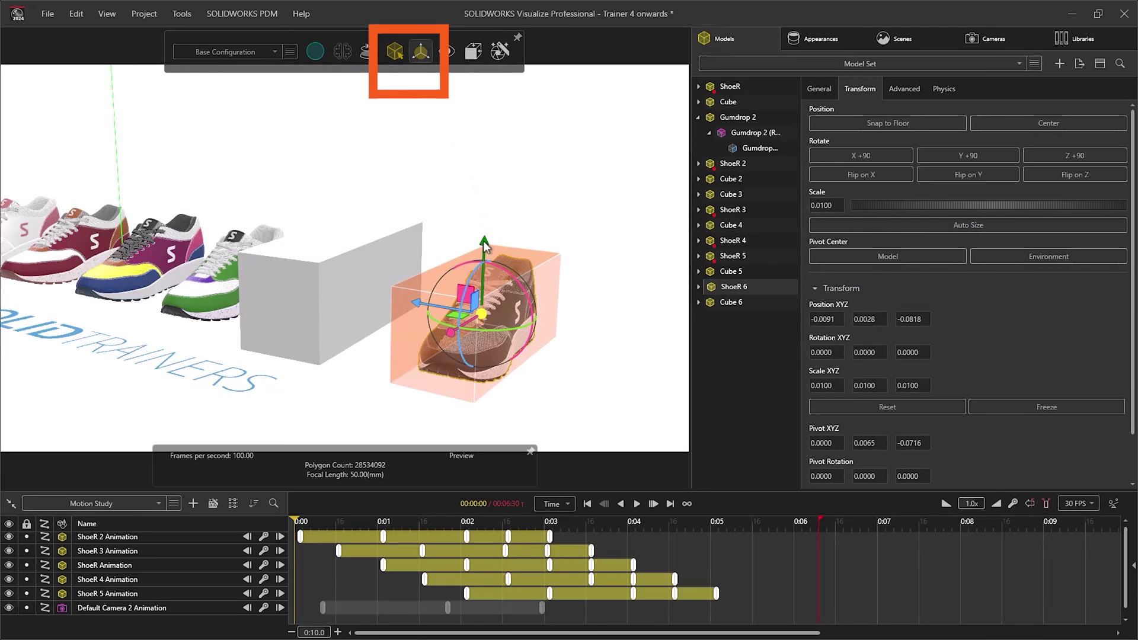
{"action": "mouse_move", "coordinate": [483, 241]}
{"action": "left_mouse_down"}
{"action": "mouse_move", "coordinate": [485, 286]}
{"action": "mouse_move", "coordinate": [523, 317]}
{"action": "mouse_move", "coordinate": [377, 275]}
{"action": "left_mouse_up"}
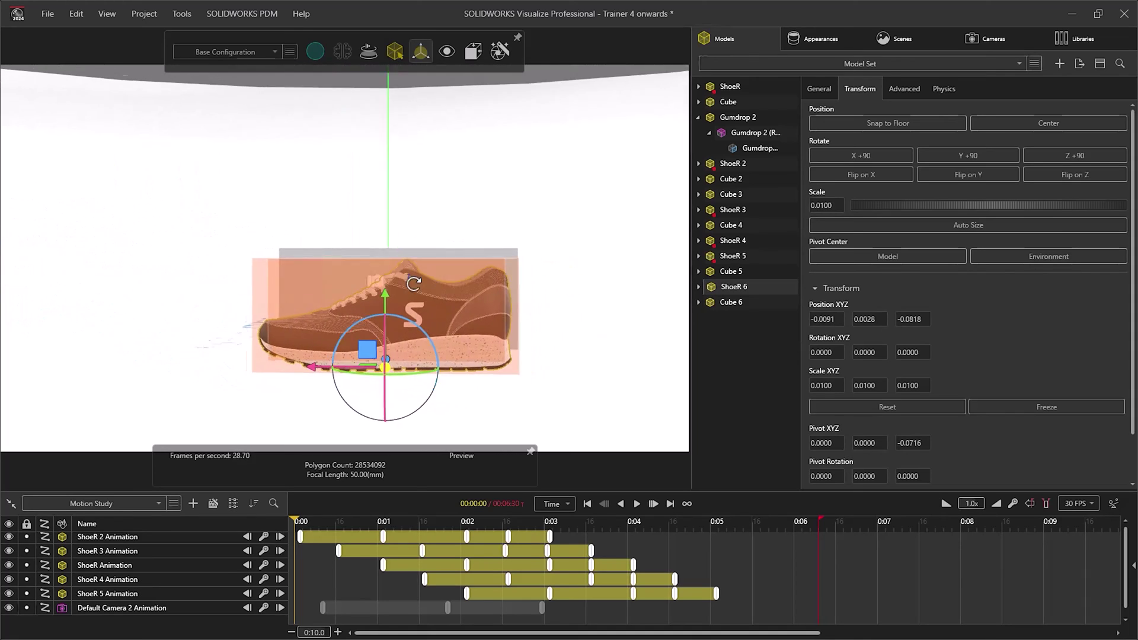
{"action": "mouse_move", "coordinate": [377, 275]}
{"action": "left_mouse_down"}
{"action": "mouse_move", "coordinate": [699, 264]}
{"action": "mouse_move", "coordinate": [684, 294]}
{"action": "left_mouse_up"}
With the object gizmo, move ShoeR 6 onto the cube, then slide it left along X
{"action": "left_click", "coordinate": [410, 80]}
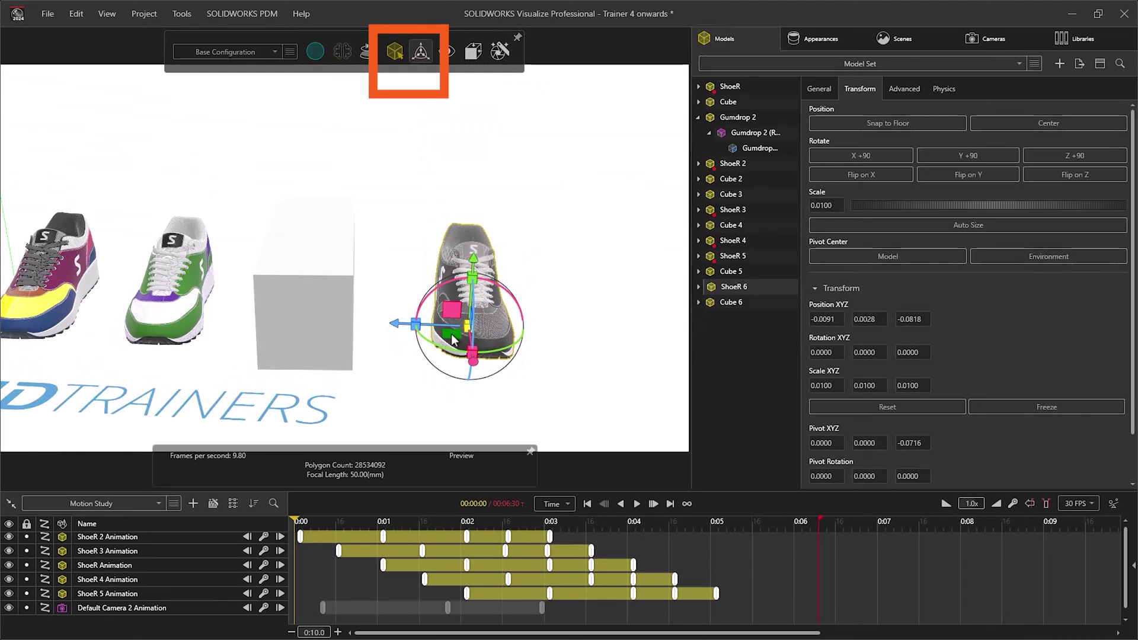
{"action": "mouse_move", "coordinate": [450, 333]}
{"action": "left_mouse_down"}
{"action": "mouse_move", "coordinate": [364, 321]}
{"action": "mouse_move", "coordinate": [318, 245]}
{"action": "left_mouse_up"}
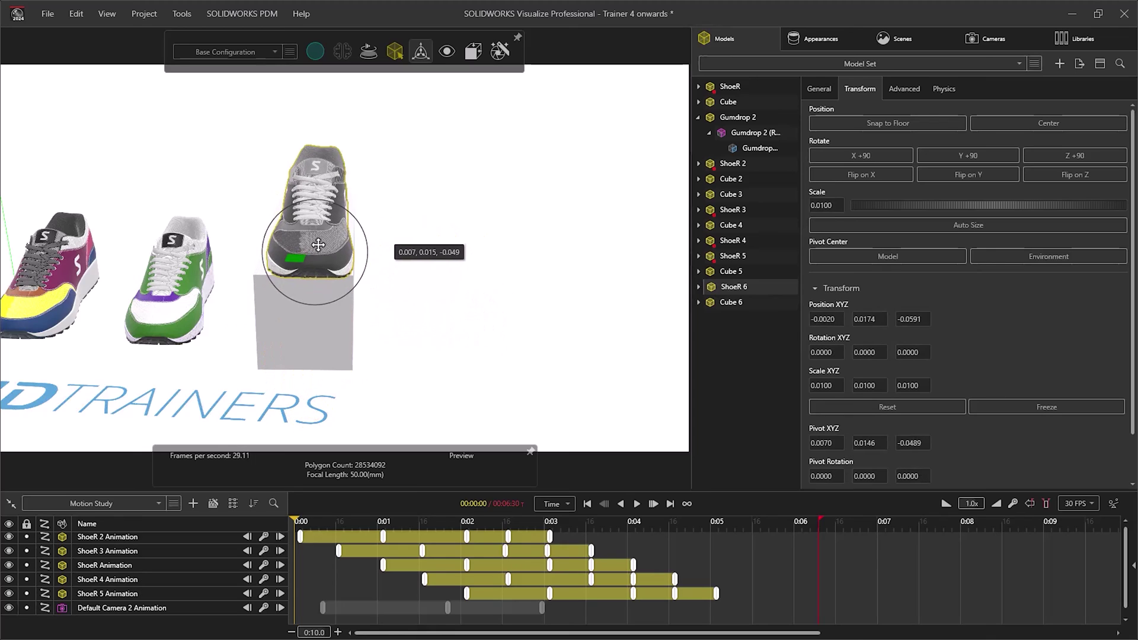
{"action": "left_click_drag", "start_coordinate": [318, 244], "coordinate": [312, 244]}
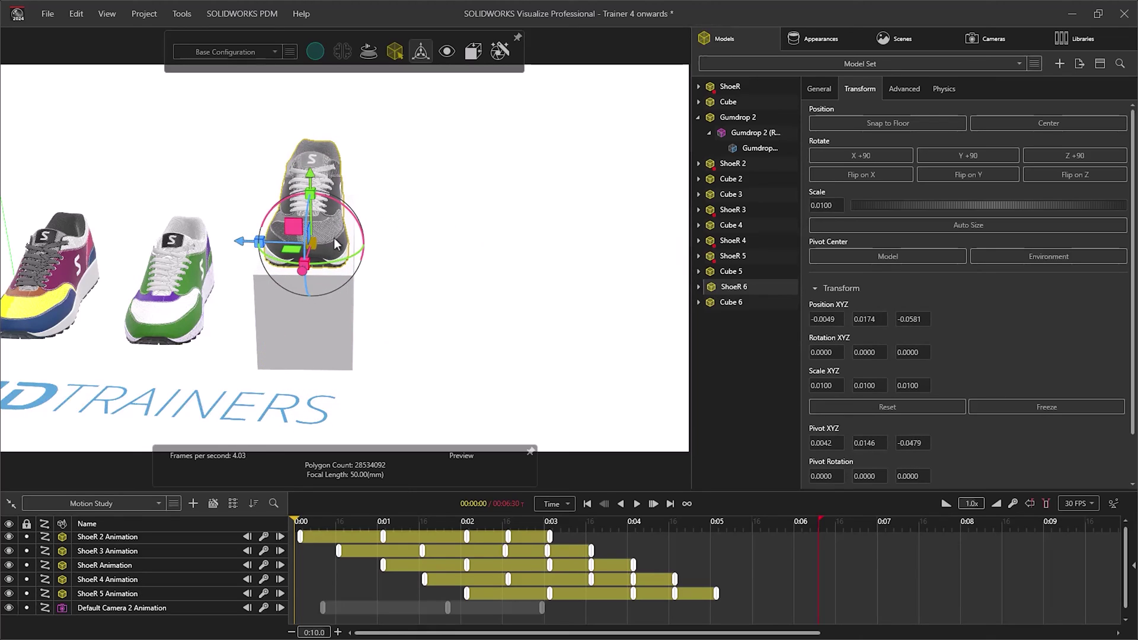
{"action": "left_click_drag", "start_coordinate": [397, 195], "coordinate": [491, 255]}
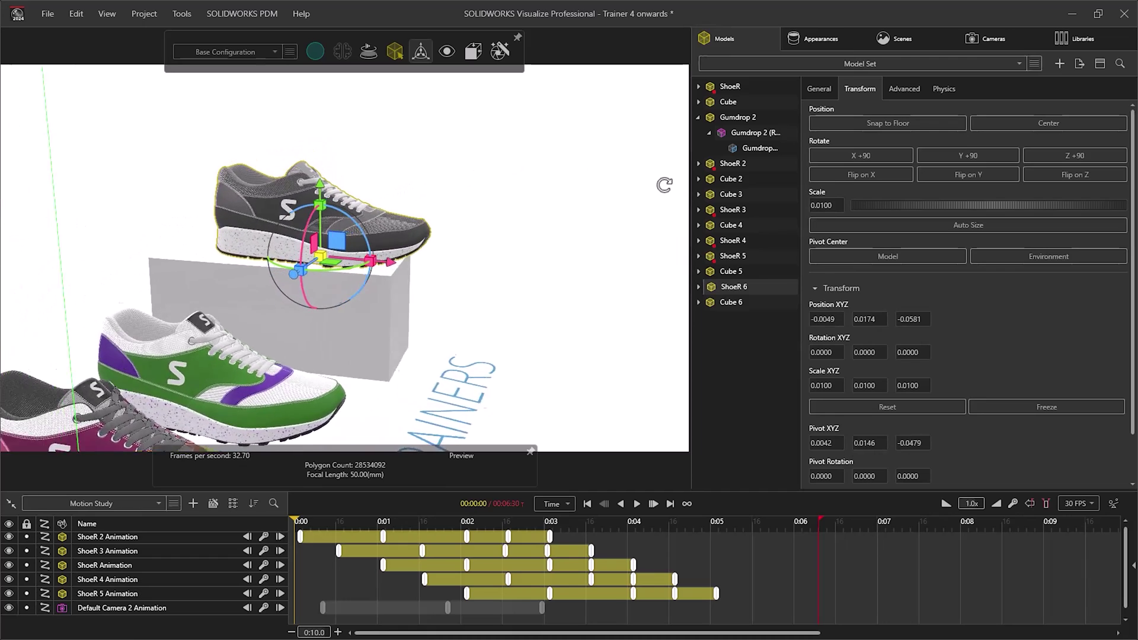
{"action": "mouse_move", "coordinate": [395, 263]}
{"action": "left_mouse_down"}
{"action": "mouse_move", "coordinate": [353, 260]}
{"action": "mouse_move", "coordinate": [431, 220]}
{"action": "mouse_move", "coordinate": [88, 234]}
{"action": "left_mouse_up"}
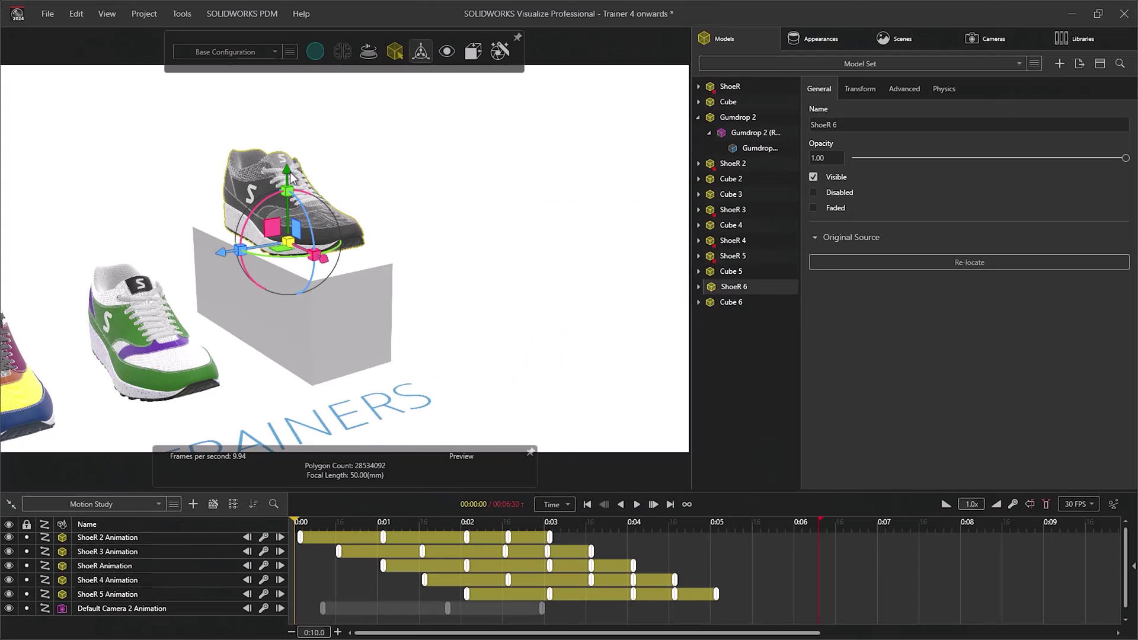
Undo an accidental raise of ShoeR 6, then select Cube 6 and check its transform properties
{"action": "left_click_drag", "start_coordinate": [290, 172], "coordinate": [290, 153]}
{"action": "key", "text": "ctrl+z"}
{"action": "left_click", "coordinate": [740, 301]}
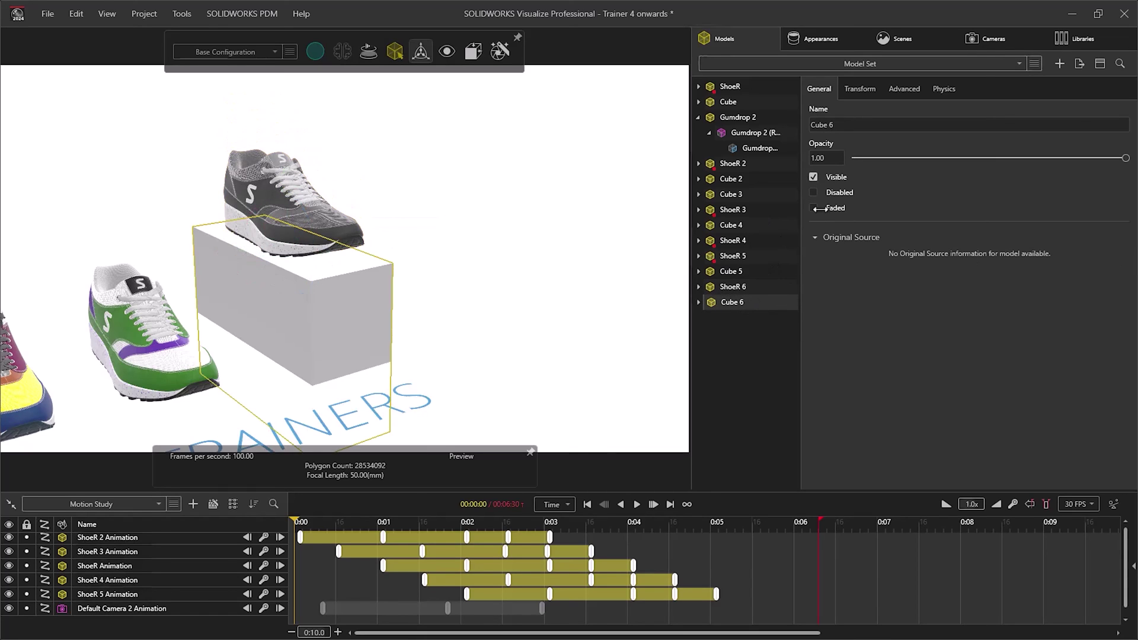
{"action": "left_click", "coordinate": [857, 89]}
{"action": "scroll", "coordinate": [926, 408], "scroll_direction": "down", "scroll_amount": 3}
{"action": "scroll", "coordinate": [933, 443], "scroll_direction": "down", "scroll_amount": 1}
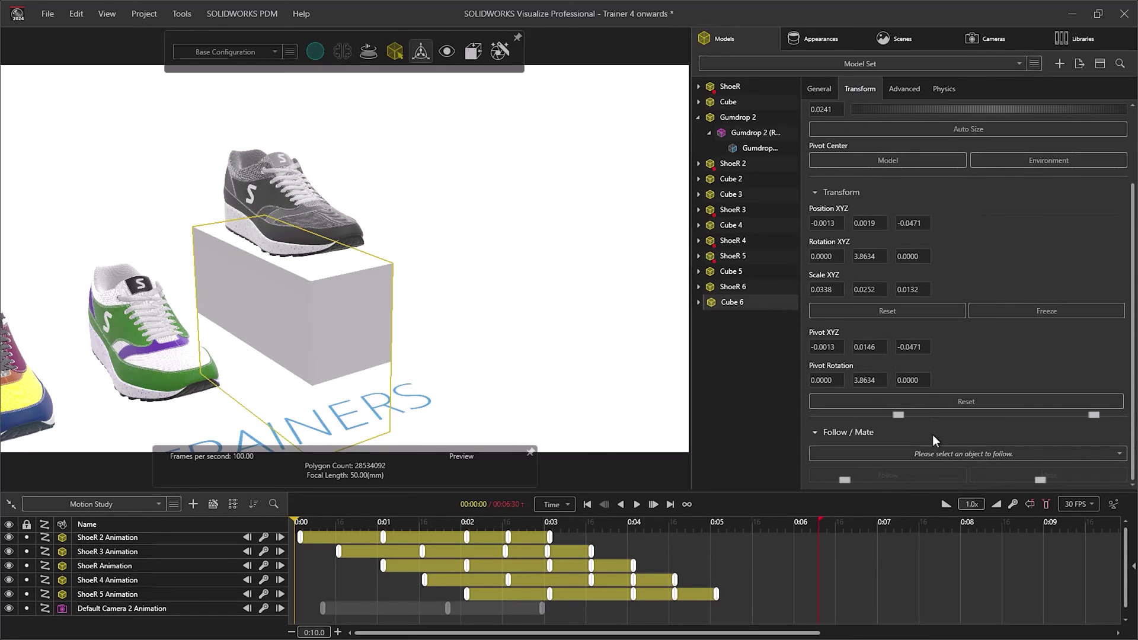
{"action": "left_click", "coordinate": [985, 38]}
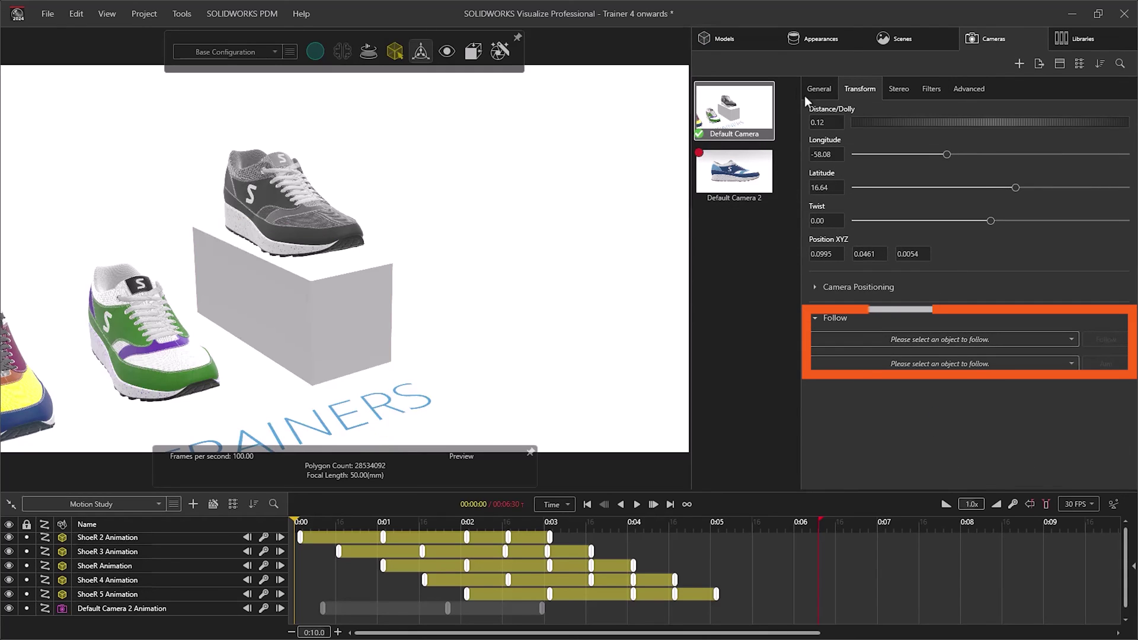
{"action": "left_click", "coordinate": [725, 38]}
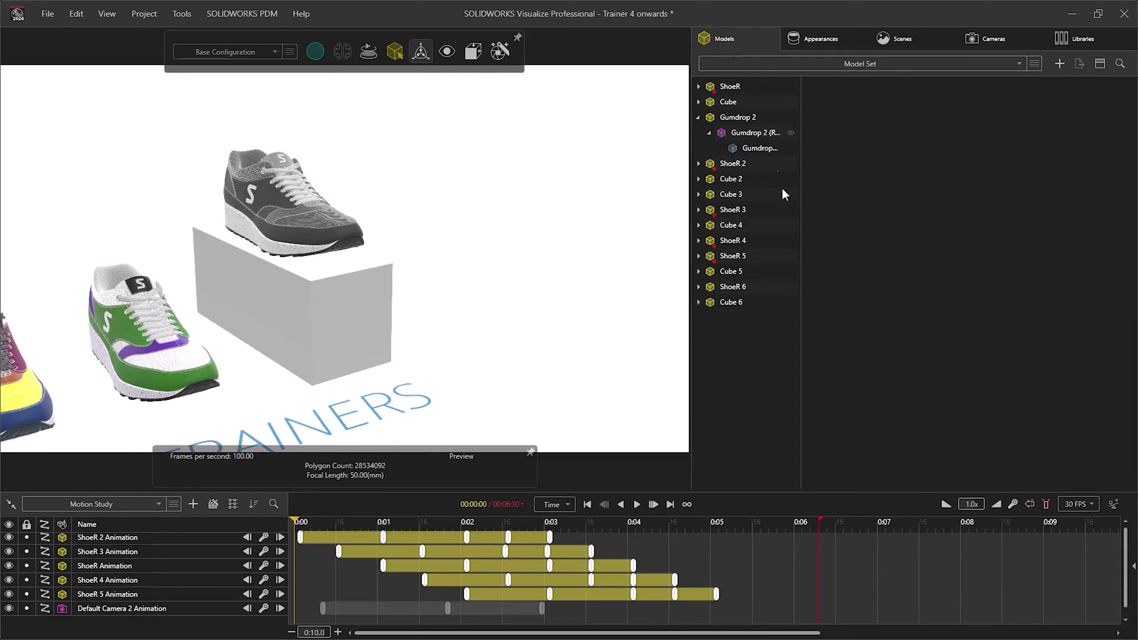
Set Cube 6 to Follow ShoeR 6, then select ShoeR 6
{"action": "left_click", "coordinate": [728, 304]}
{"action": "scroll", "coordinate": [1052, 392], "scroll_direction": "down", "scroll_amount": 1}
{"action": "scroll", "coordinate": [1052, 394], "scroll_direction": "down", "scroll_amount": 1}
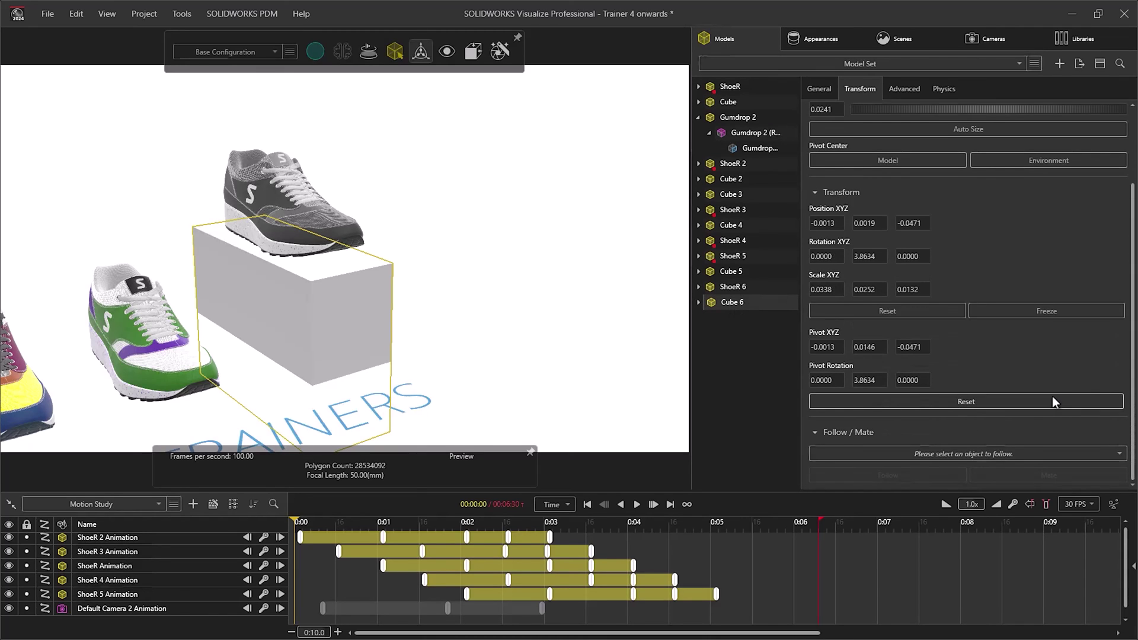
{"action": "left_click", "coordinate": [980, 454]}
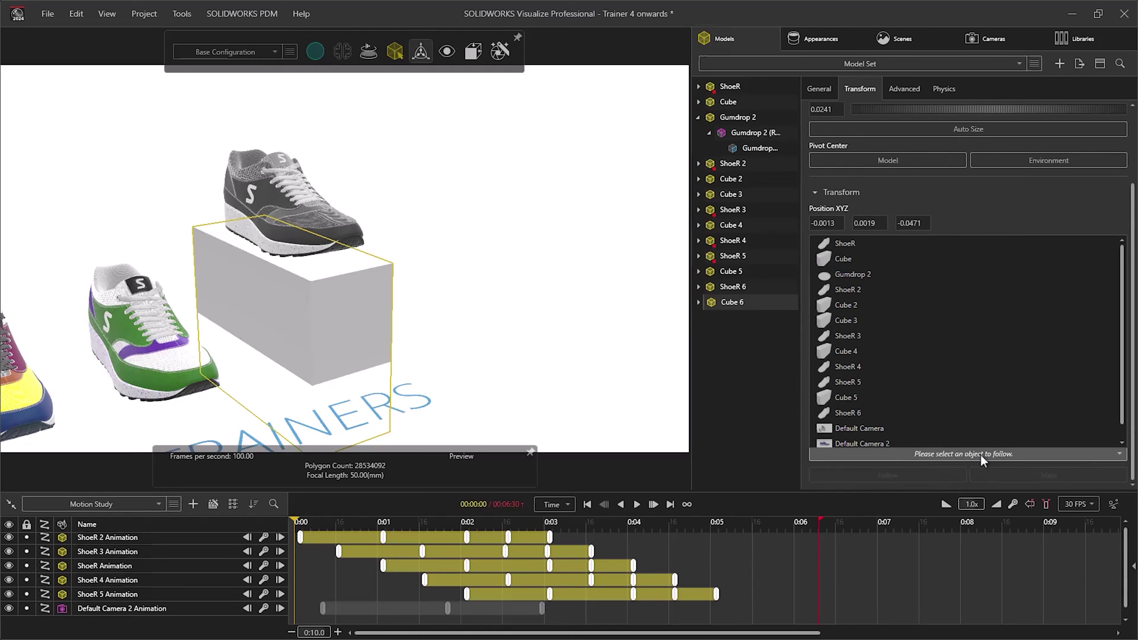
{"action": "scroll", "coordinate": [975, 440], "scroll_direction": "down", "scroll_amount": 1}
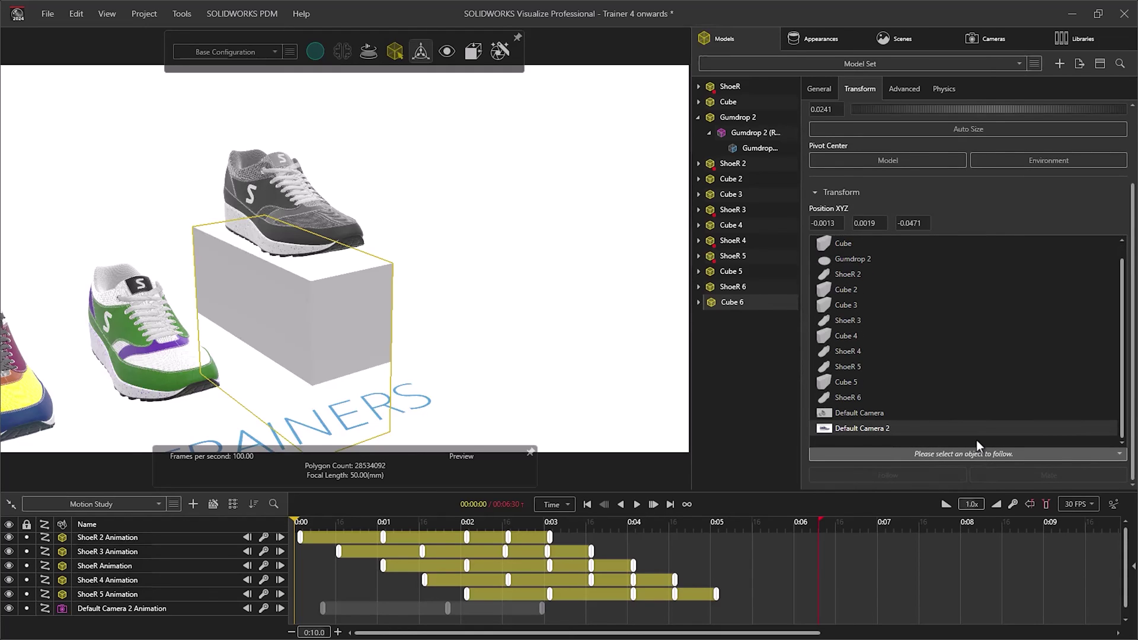
{"action": "left_click", "coordinate": [940, 399]}
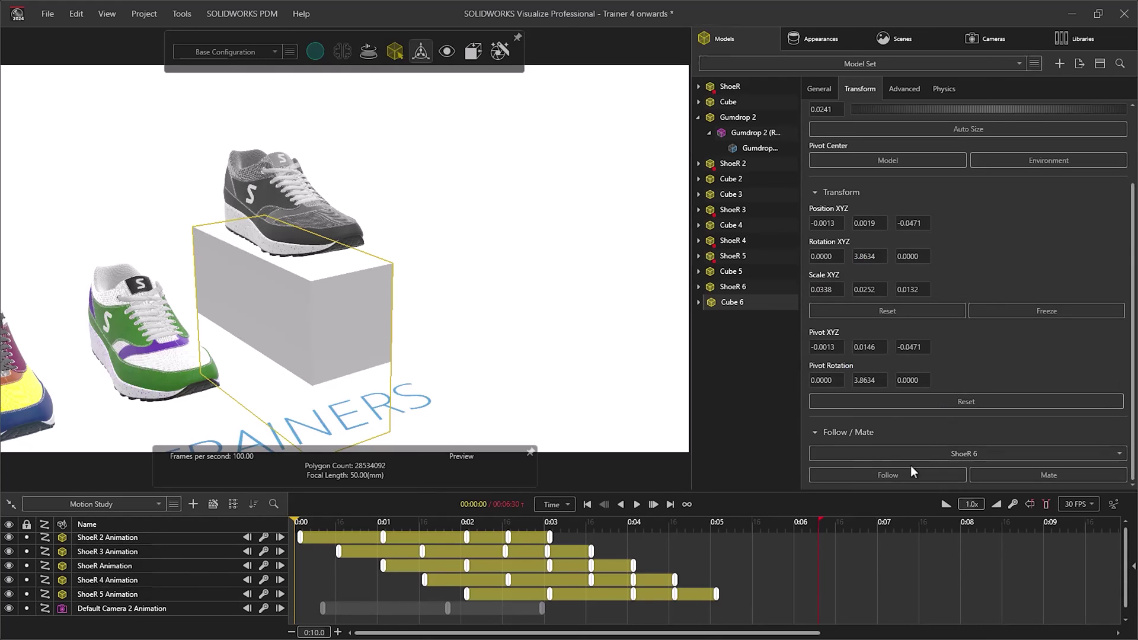
{"action": "left_click", "coordinate": [899, 472]}
{"action": "scroll", "coordinate": [899, 472], "scroll_direction": "down", "scroll_amount": 1}
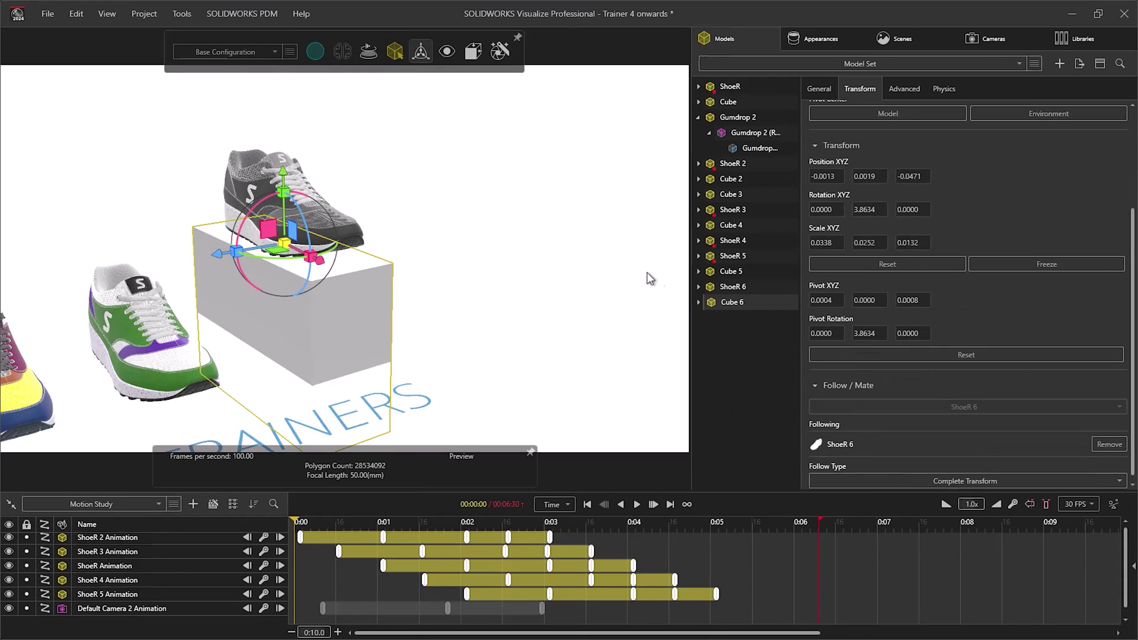
{"action": "left_click", "coordinate": [723, 288]}
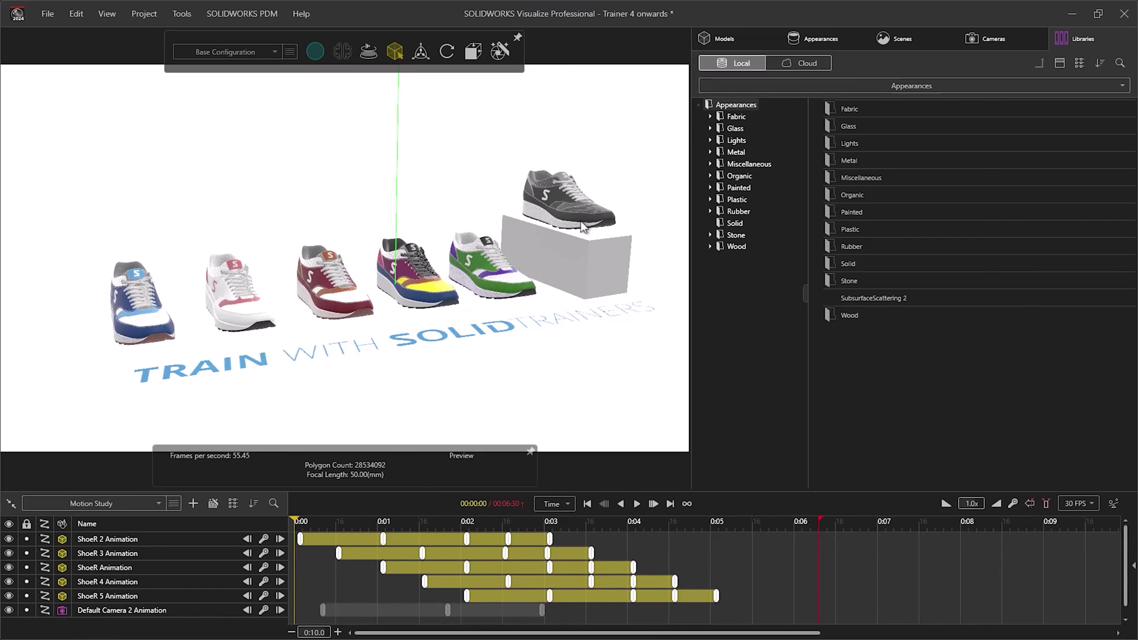
Snap ShoeR 6 to the floor, apply ShoeR 5's animation to it, and enlarge the timeline
{"action": "left_click", "coordinate": [605, 205]}
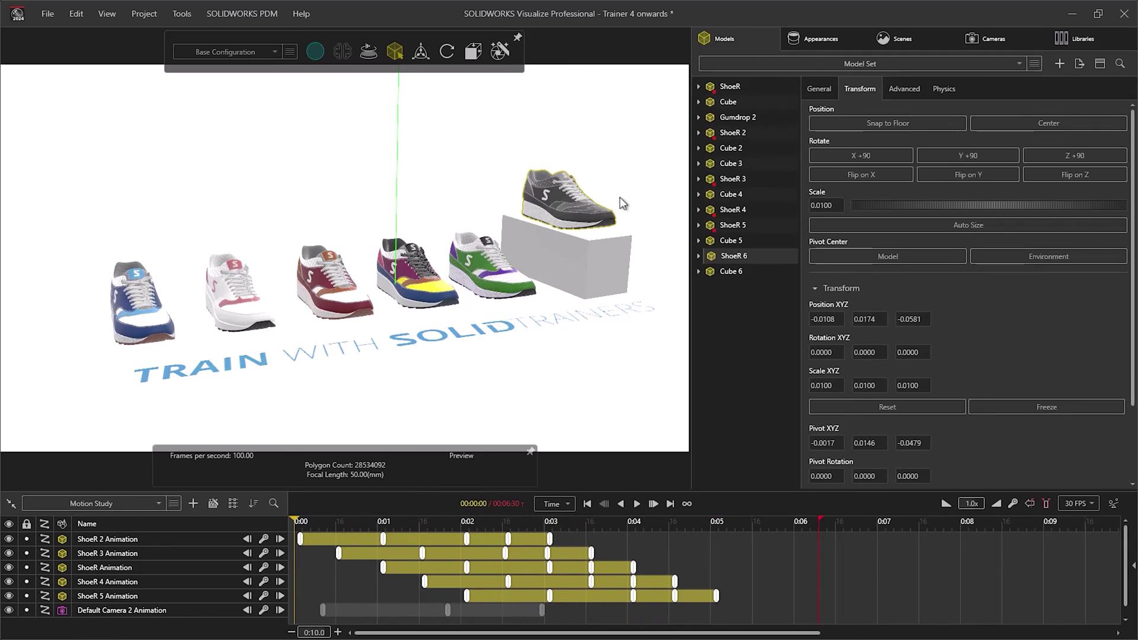
{"action": "left_click", "coordinate": [852, 124]}
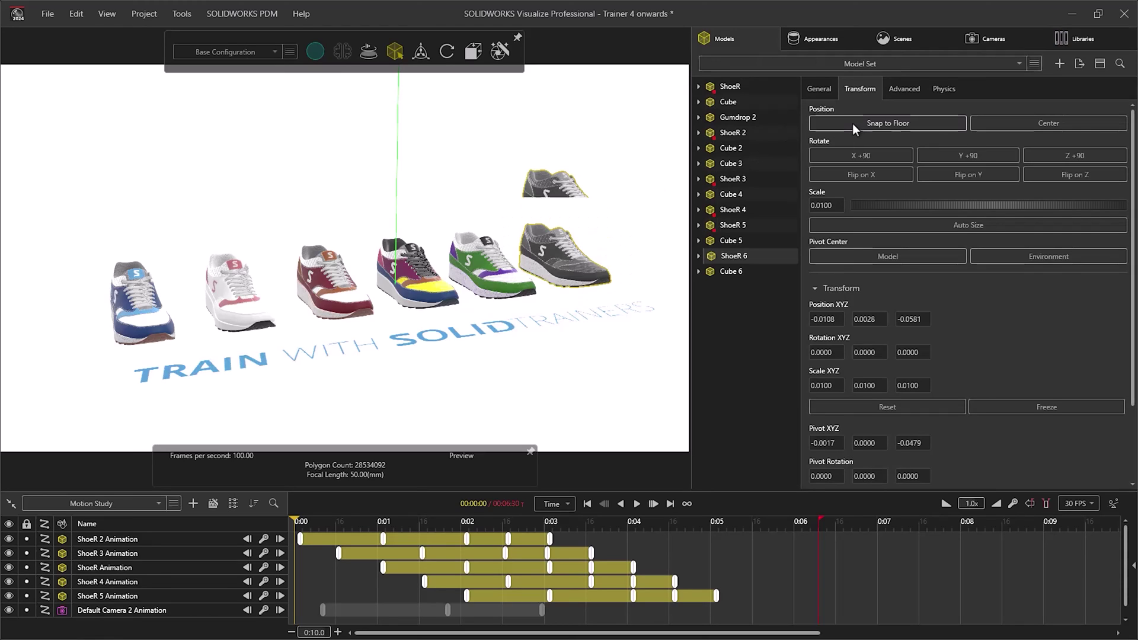
{"action": "left_click", "coordinate": [111, 596]}
{"action": "left_click_drag", "start_coordinate": [103, 596], "coordinate": [560, 271]}
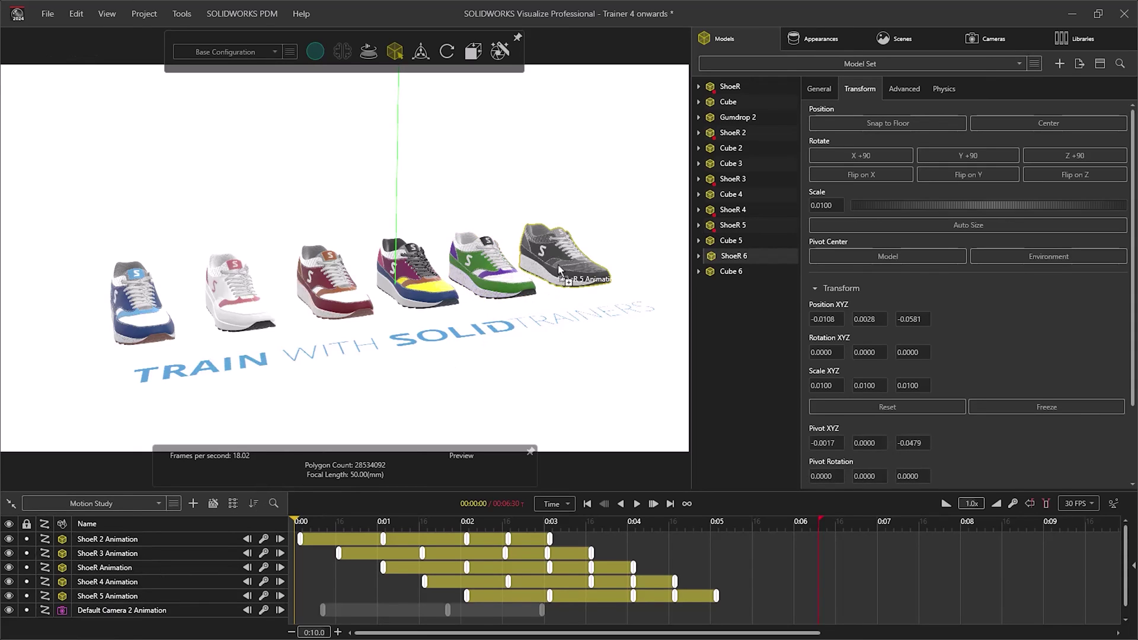
{"action": "left_click_drag", "start_coordinate": [560, 269], "coordinate": [557, 264]}
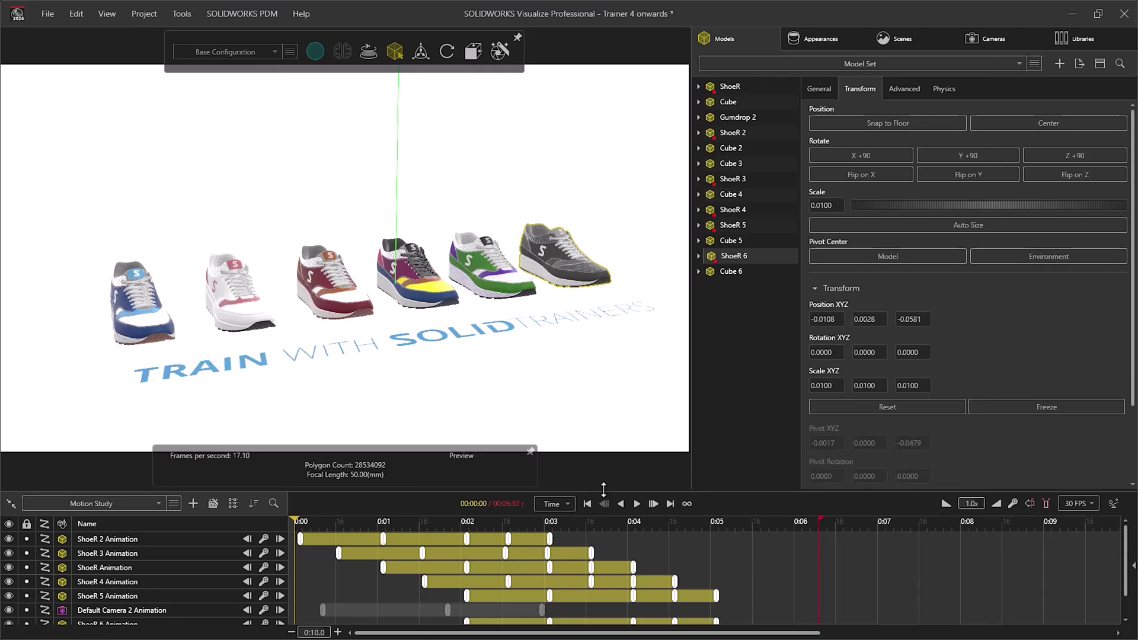
{"action": "left_click_drag", "start_coordinate": [603, 487], "coordinate": [604, 410]}
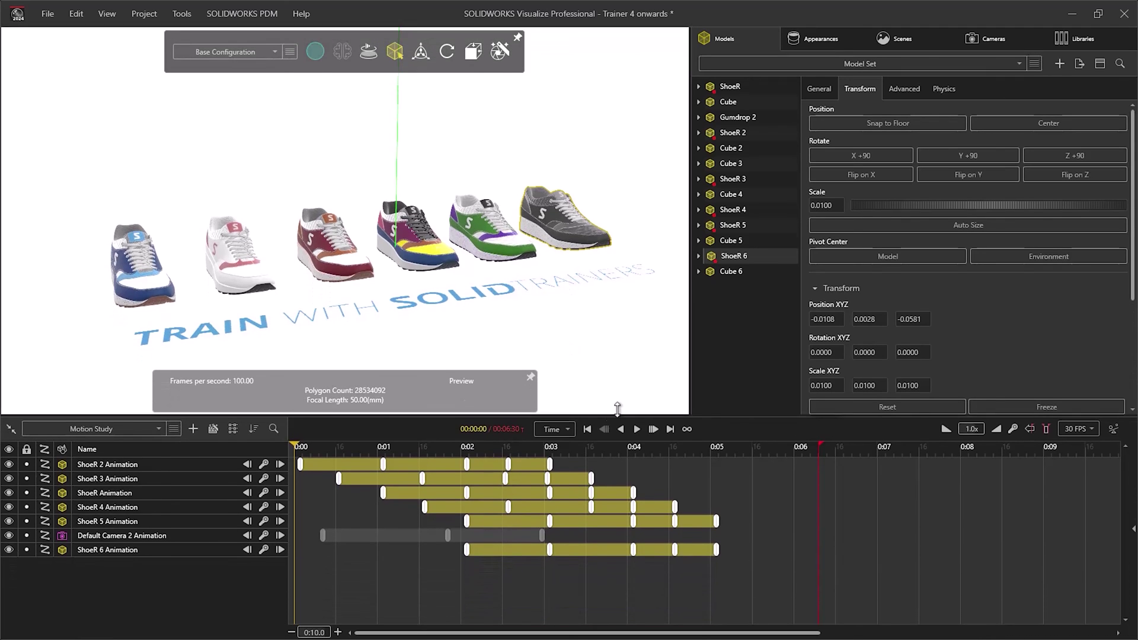
Copy ShoeR 5's first-keyframe settings and paste them onto ShoeR 6's first keyframe
{"action": "left_click", "coordinate": [467, 516]}
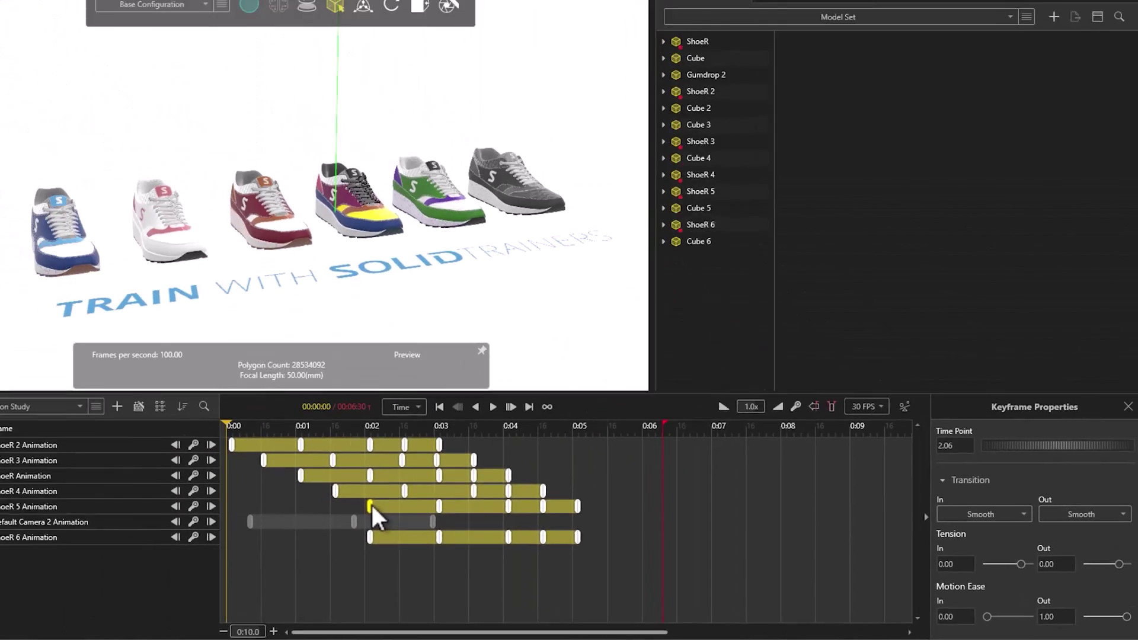
{"action": "right_click", "coordinate": [371, 506]}
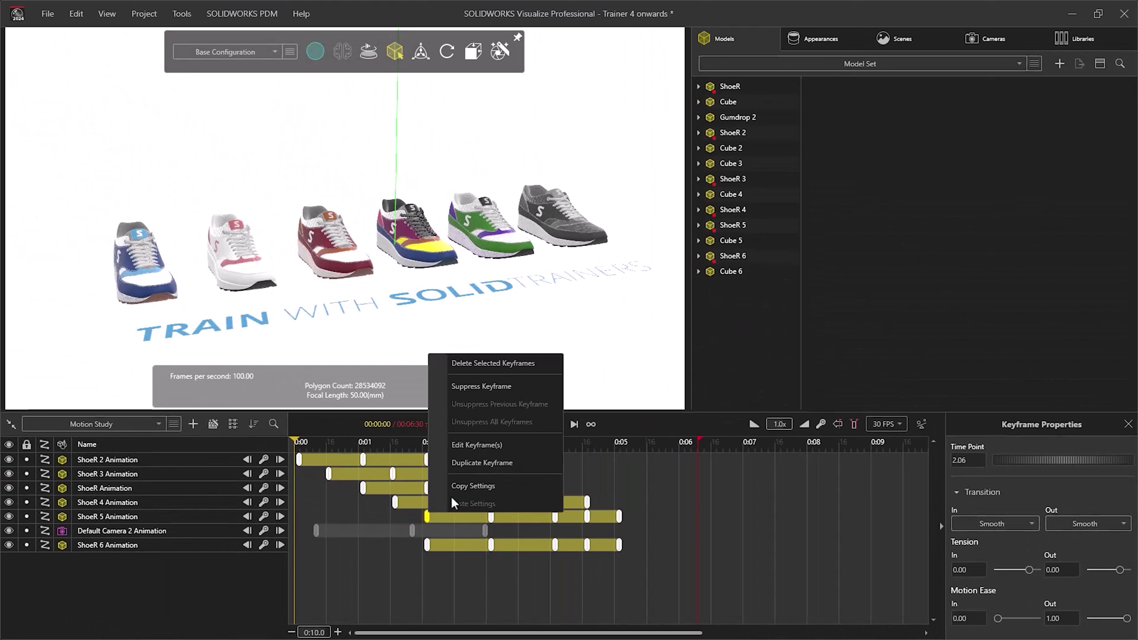
{"action": "left_click", "coordinate": [427, 547]}
{"action": "right_click", "coordinate": [427, 547]}
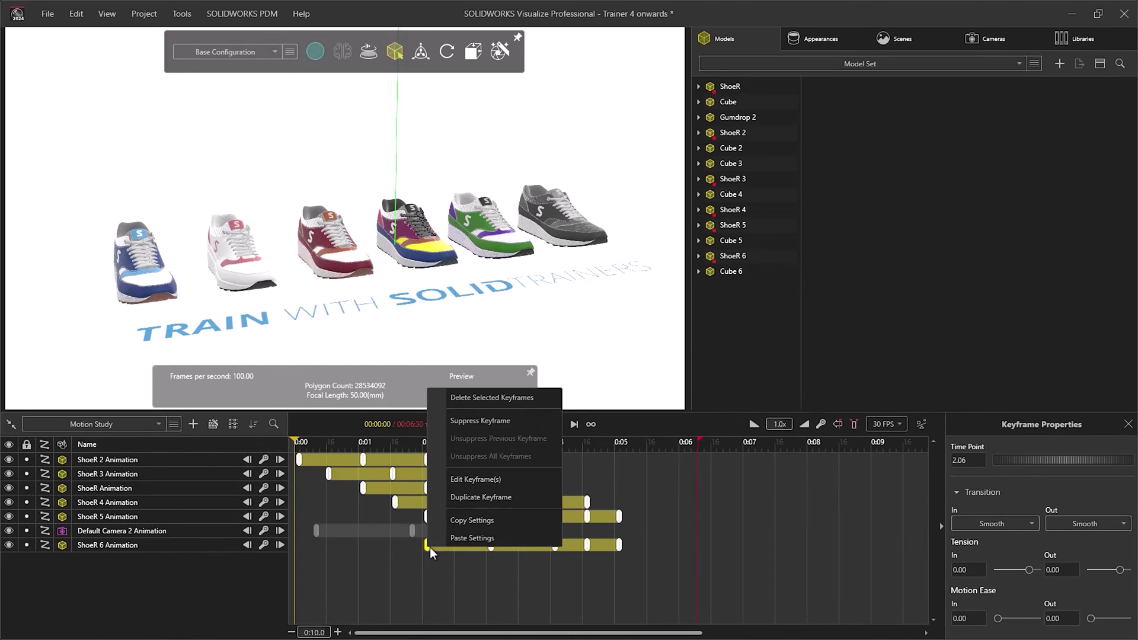
{"action": "left_click", "coordinate": [453, 540]}
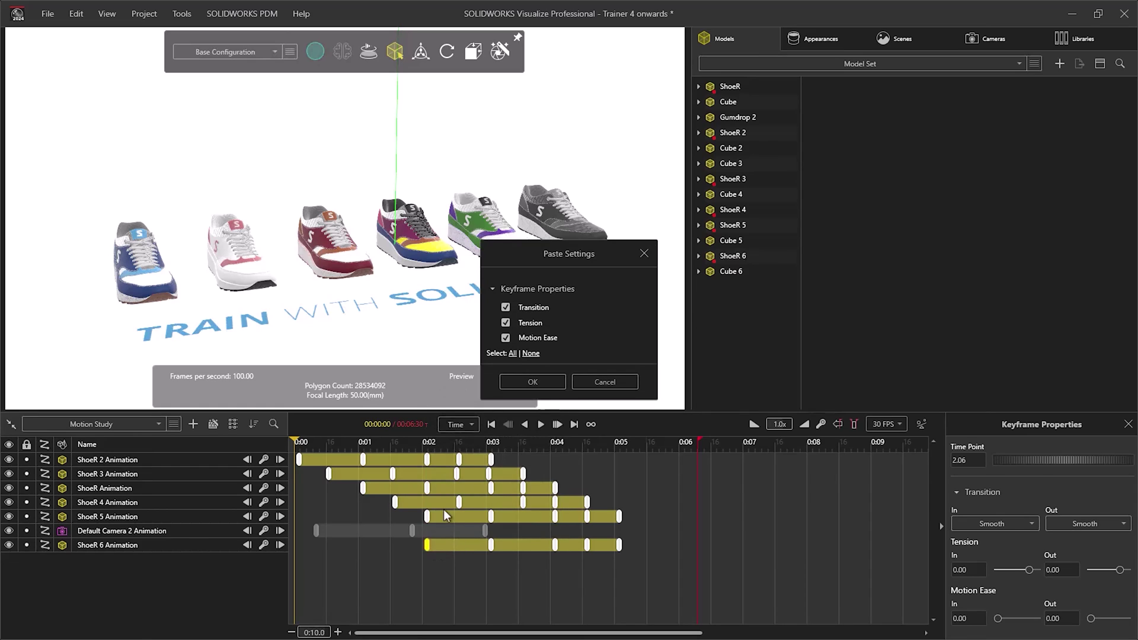
{"action": "left_click", "coordinate": [536, 381]}
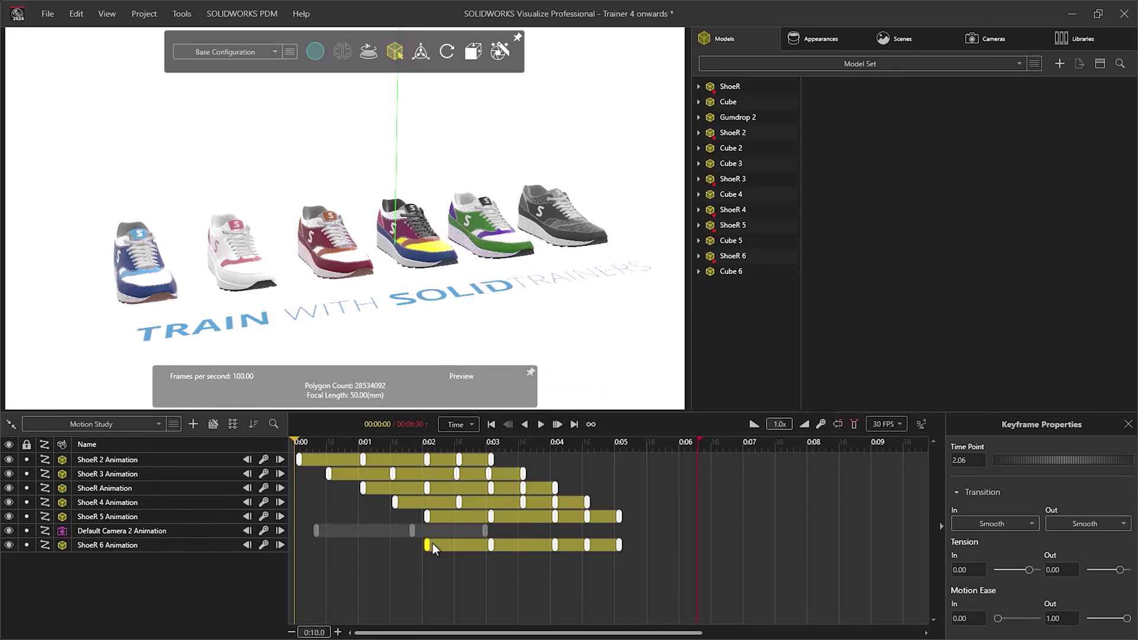
Shift ShoeR 6's animation later and scrub the timeline to check the pedestals
{"action": "left_click_drag", "start_coordinate": [440, 547], "coordinate": [474, 545]}
{"action": "left_click", "coordinate": [412, 445]}
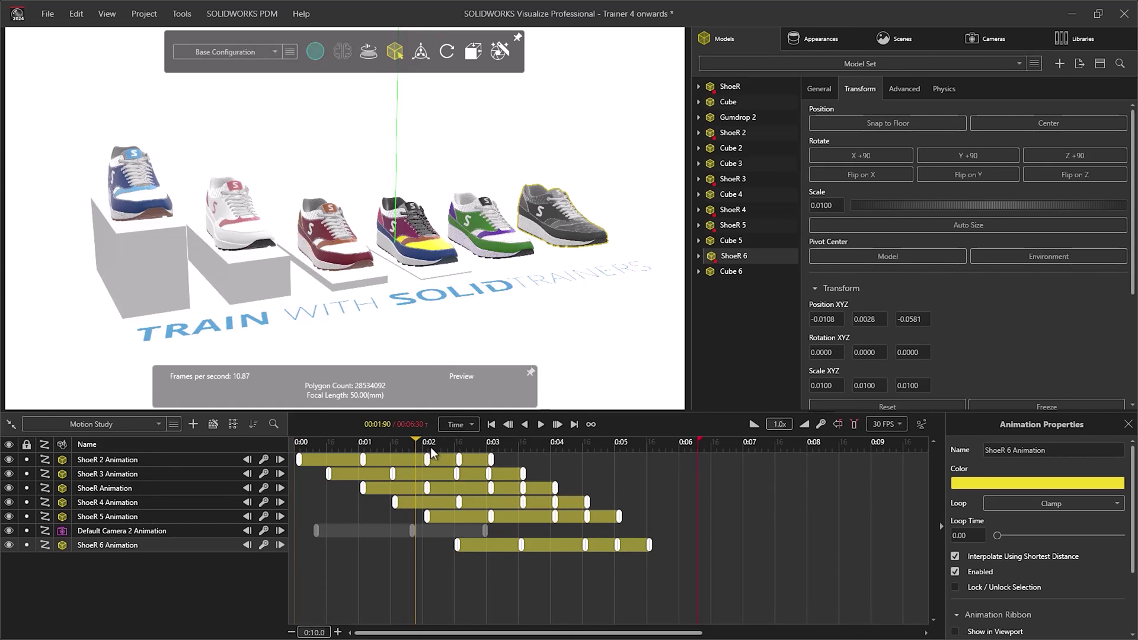
{"action": "left_click_drag", "start_coordinate": [435, 448], "coordinate": [603, 448]}
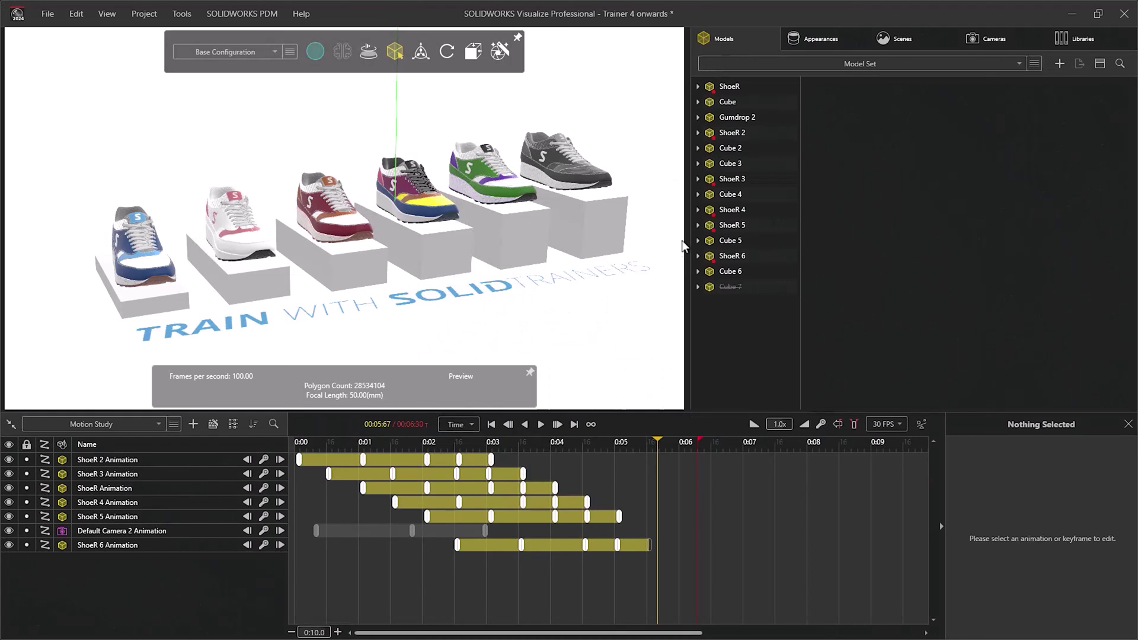
Browse the Appearances, Scenes and Cameras tabs, then open the Tools menu
{"action": "left_click", "coordinate": [818, 36]}
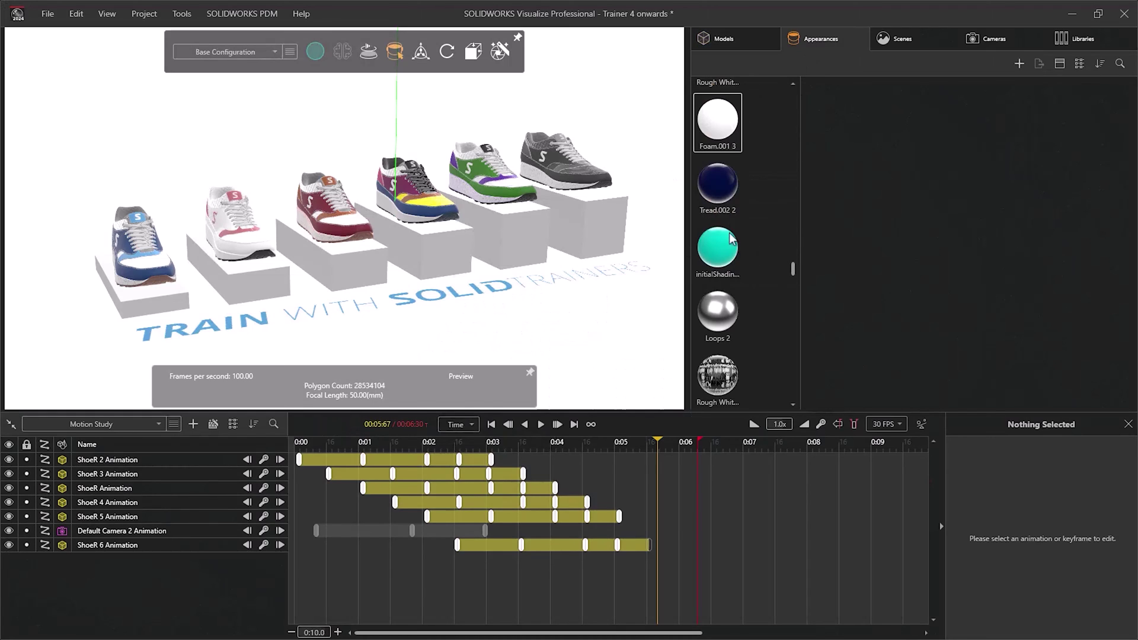
{"action": "left_click", "coordinate": [894, 39]}
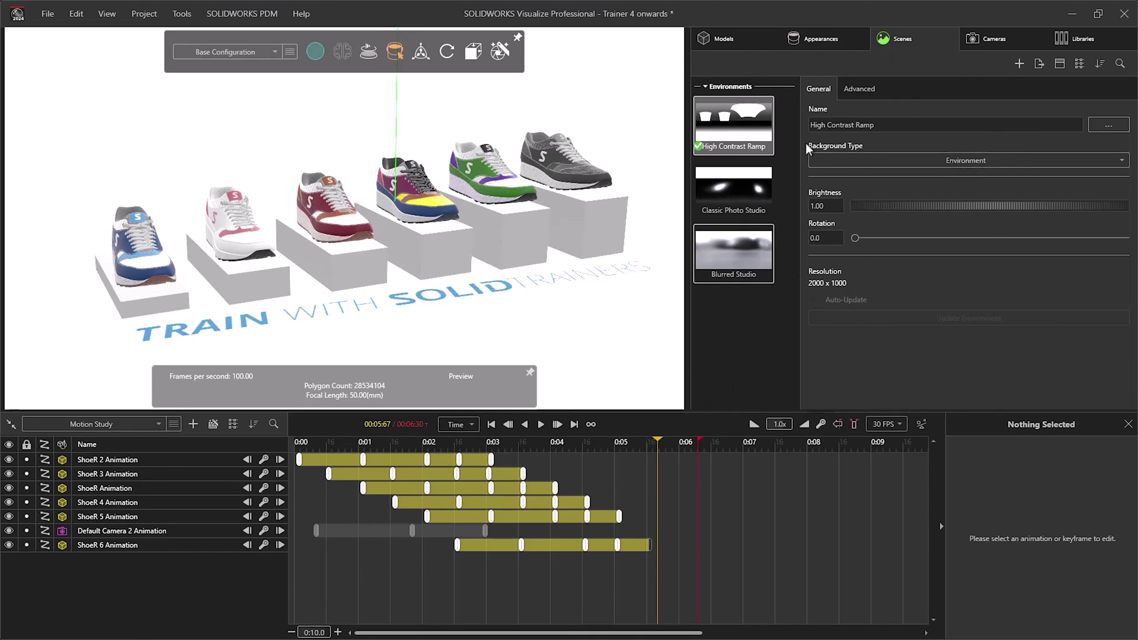
{"action": "left_click", "coordinate": [987, 39]}
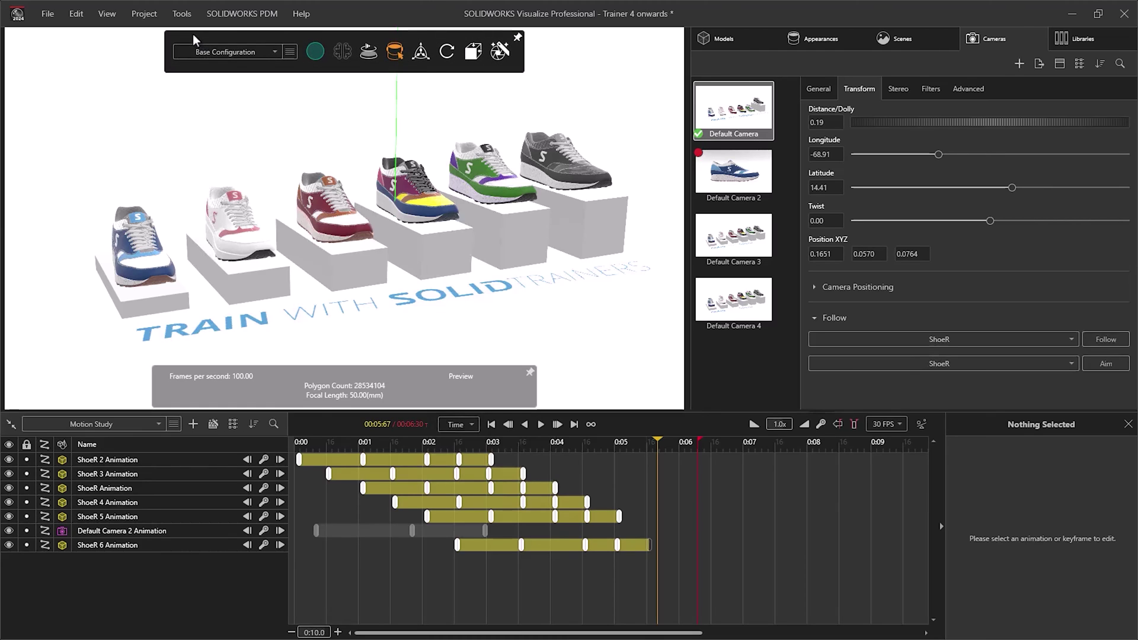
{"action": "left_click", "coordinate": [183, 19]}
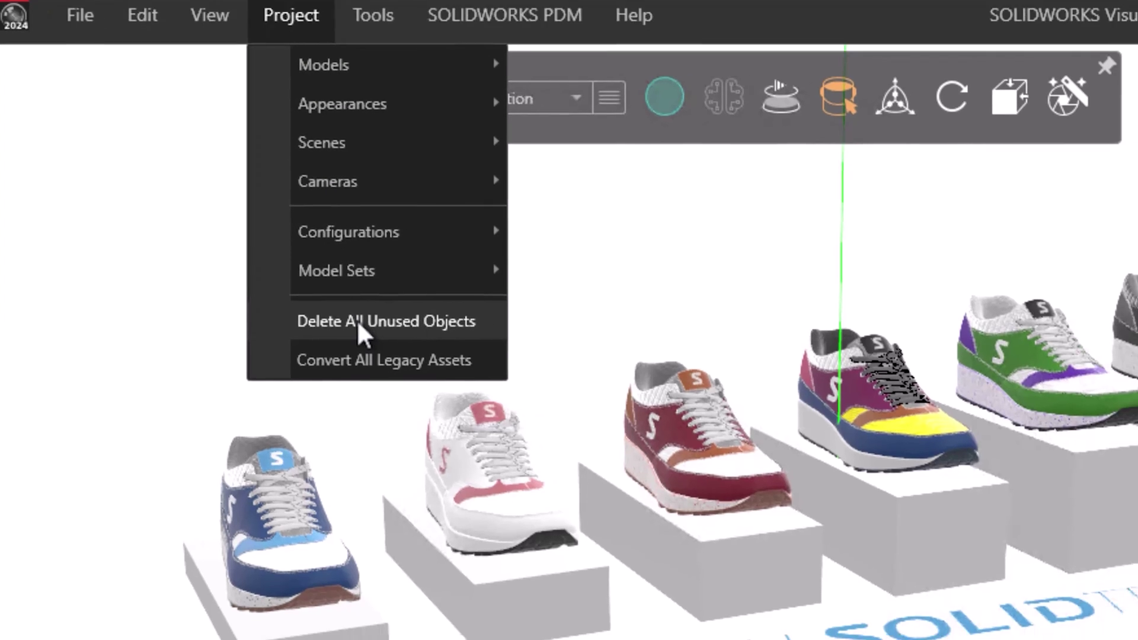
In Project Cleaner, check appearances, textures, parts, cameras, environments and backplates, then find unused items
{"action": "left_click", "coordinate": [380, 336]}
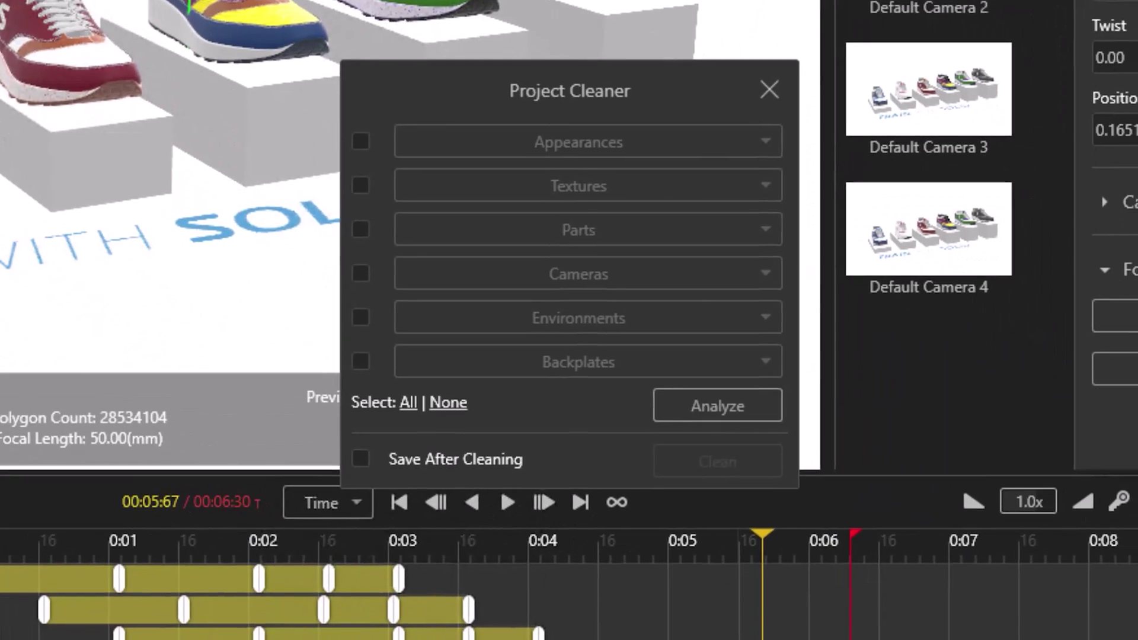
{"action": "left_click", "coordinate": [361, 142]}
{"action": "left_click", "coordinate": [360, 185]}
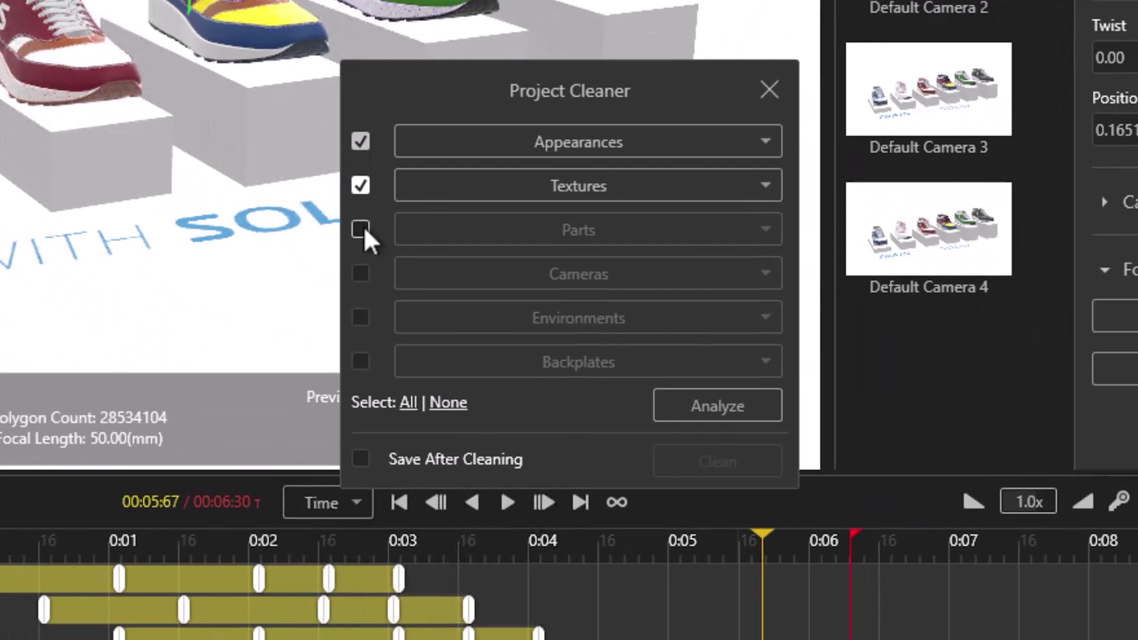
{"action": "left_click", "coordinate": [360, 228]}
{"action": "left_click", "coordinate": [360, 273]}
{"action": "left_click", "coordinate": [359, 318]}
{"action": "left_click", "coordinate": [360, 361]}
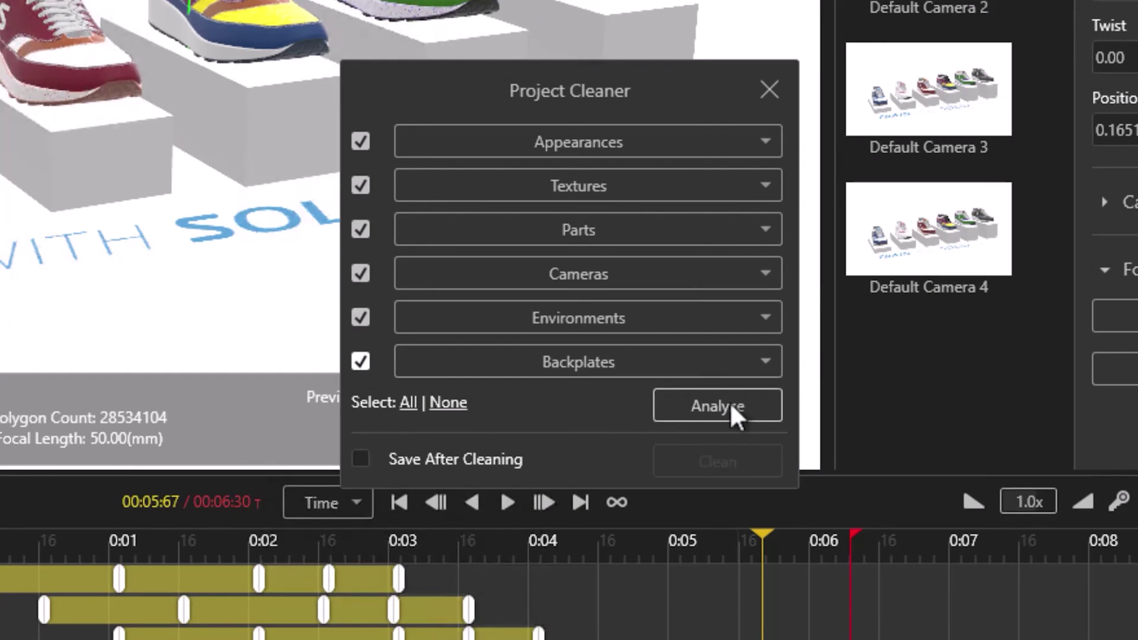
{"action": "left_click", "coordinate": [731, 405]}
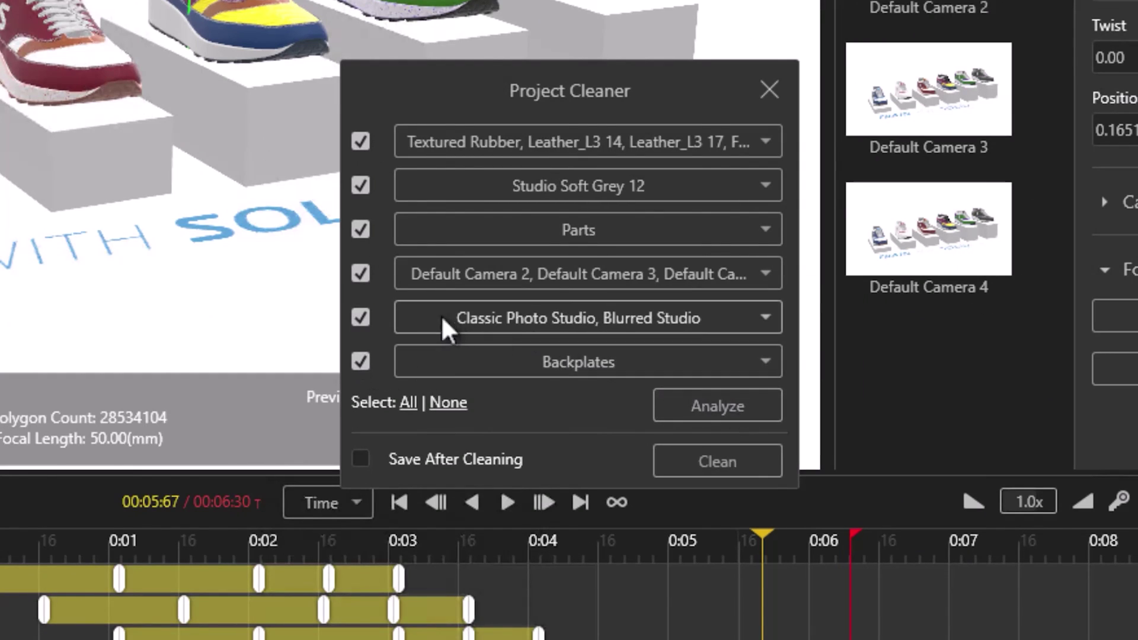
Adjust which default cameras are marked for deletion, then clean the unused items
{"action": "left_click", "coordinate": [442, 268]}
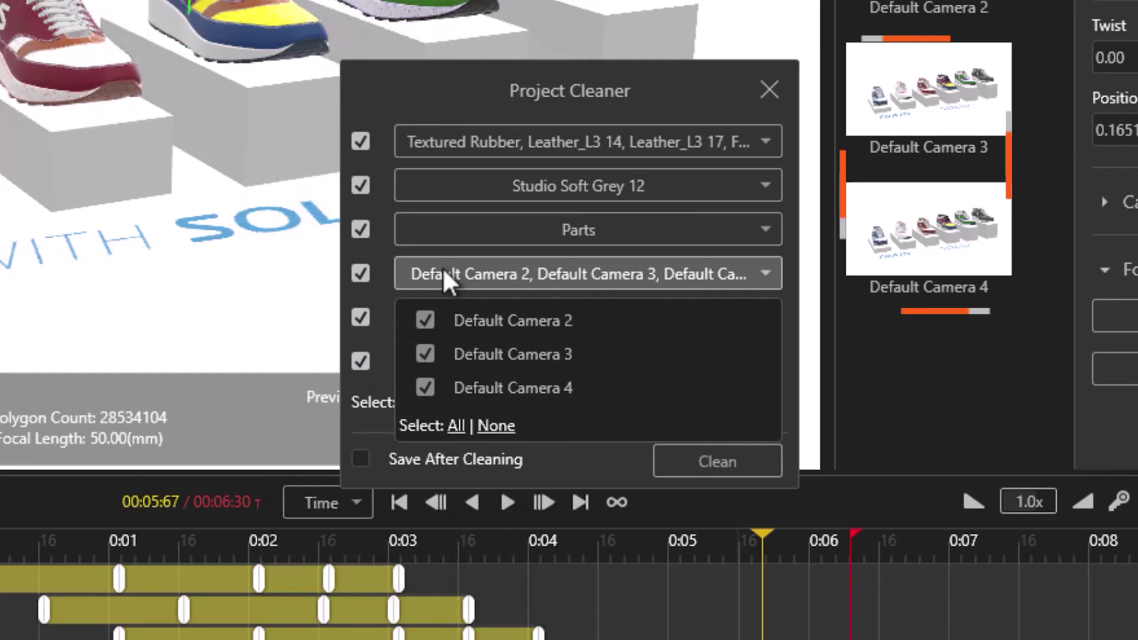
{"action": "left_click", "coordinate": [425, 353]}
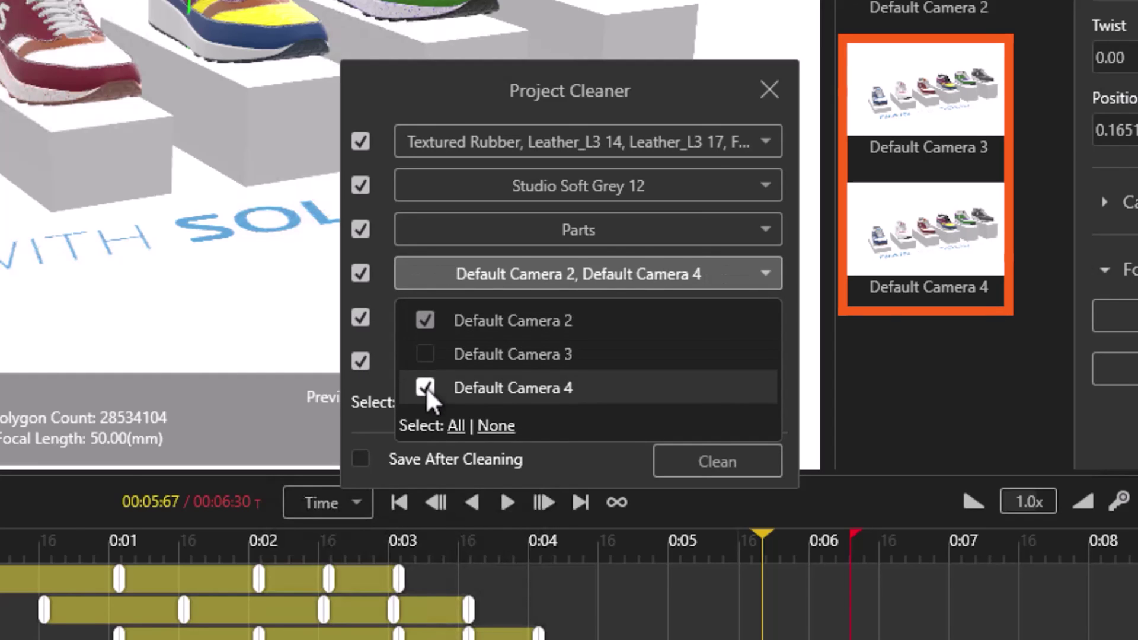
{"action": "left_click", "coordinate": [425, 388]}
{"action": "left_click", "coordinate": [427, 389]}
{"action": "left_click", "coordinate": [426, 355]}
{"action": "left_click", "coordinate": [427, 321]}
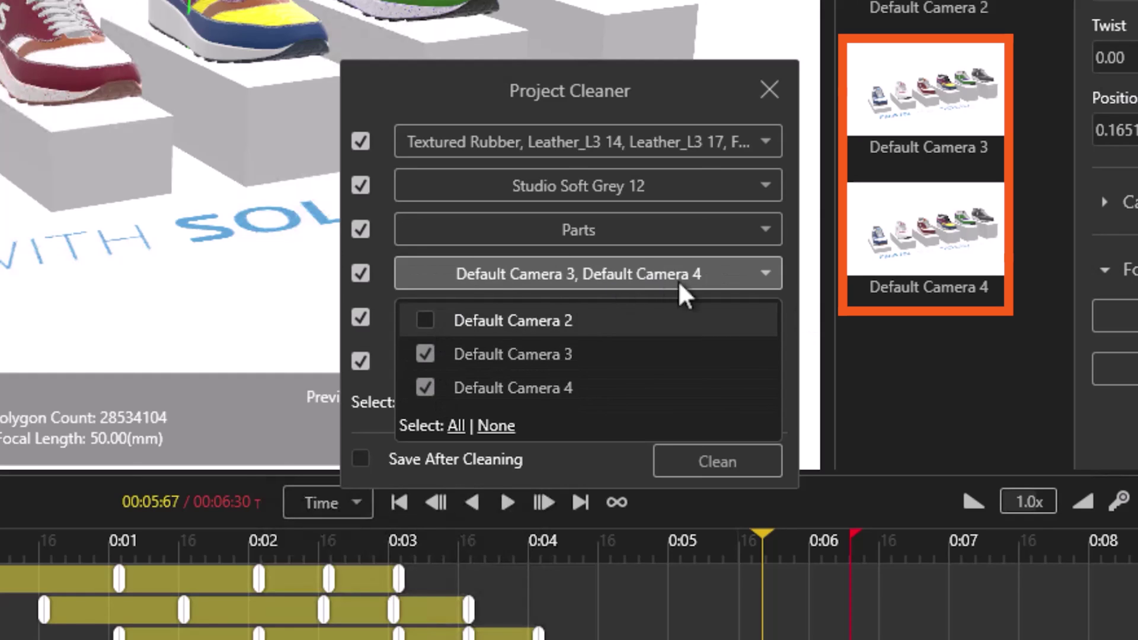
{"action": "left_click", "coordinate": [788, 308]}
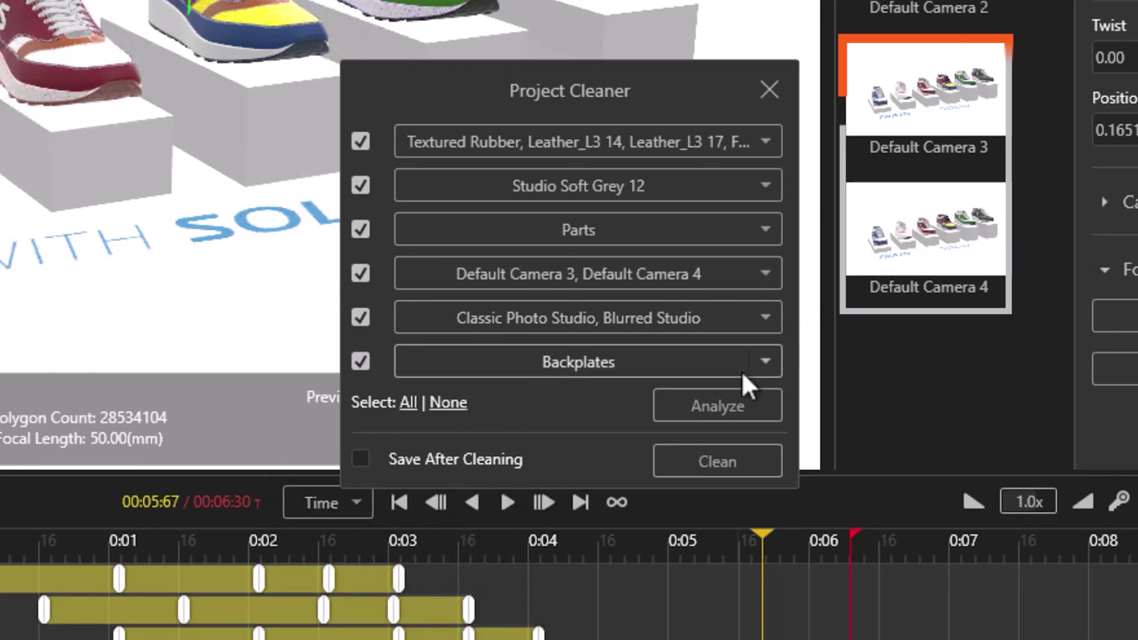
{"action": "left_click", "coordinate": [717, 459]}
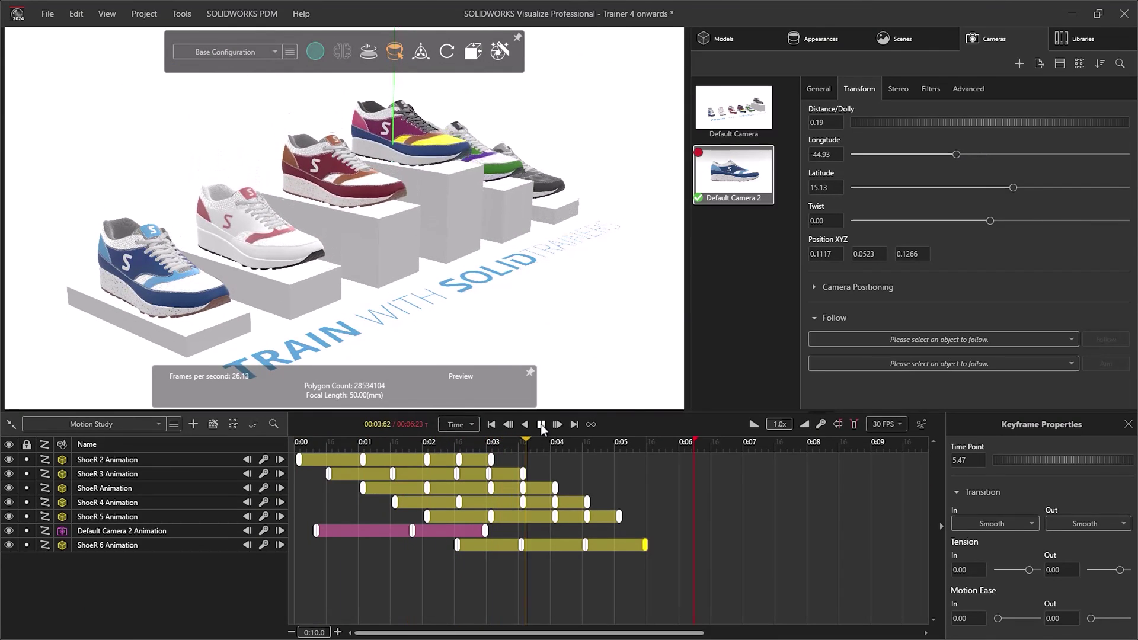
Pause playback and add an Animation render preset named 'Youtube with Post' in the Render Wizard
{"action": "left_click", "coordinate": [541, 425]}
{"action": "left_click", "coordinate": [500, 52]}
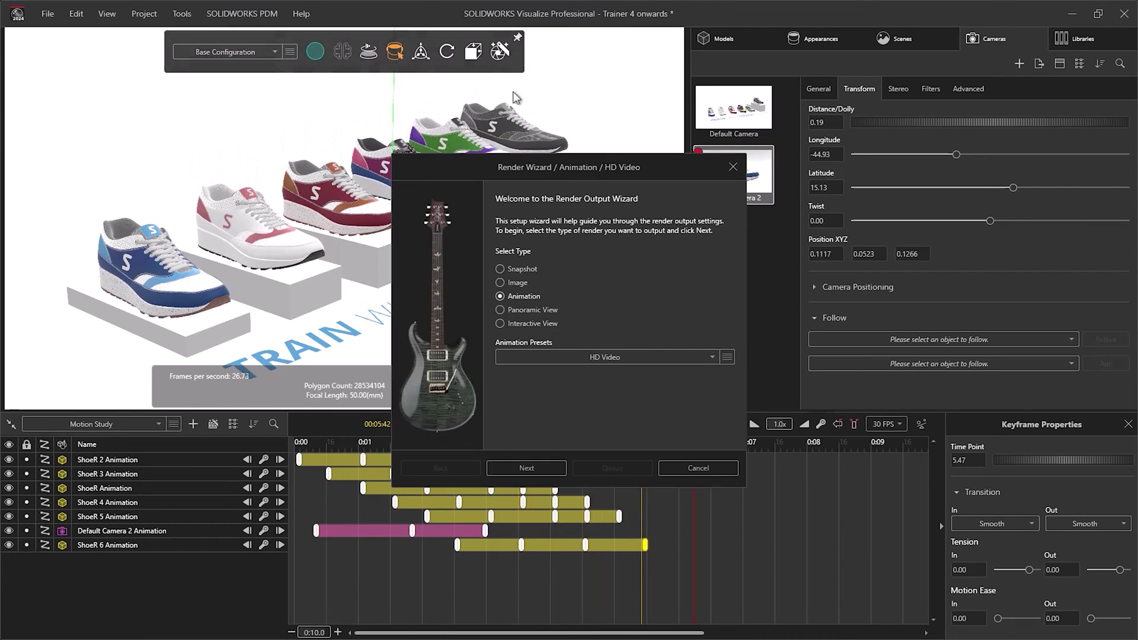
{"action": "left_click", "coordinate": [500, 281]}
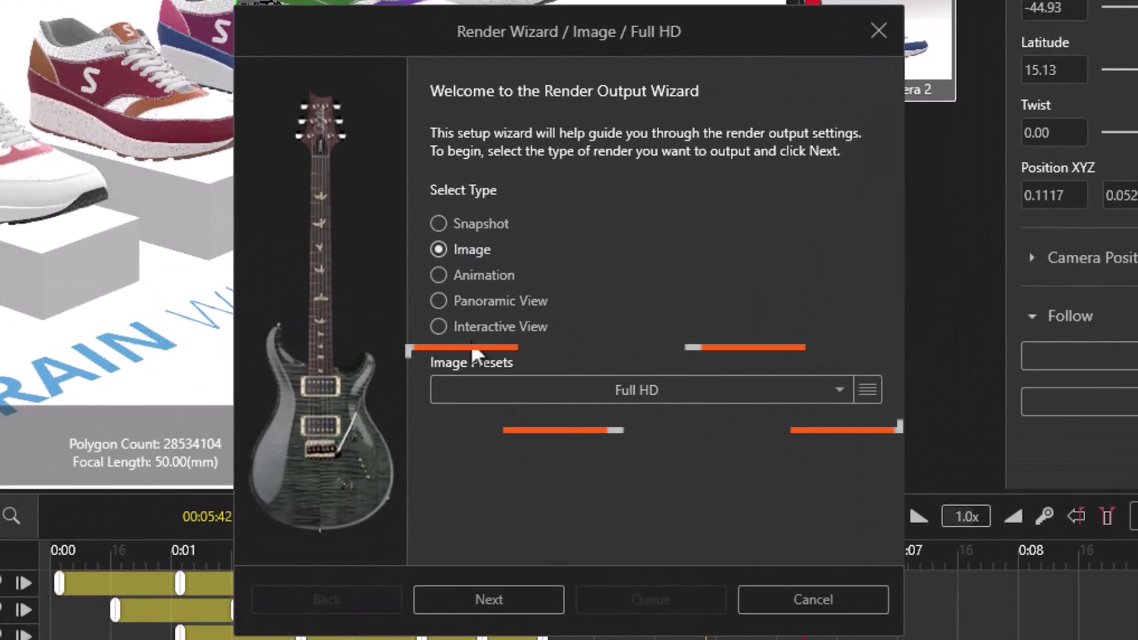
{"action": "left_click", "coordinate": [458, 282]}
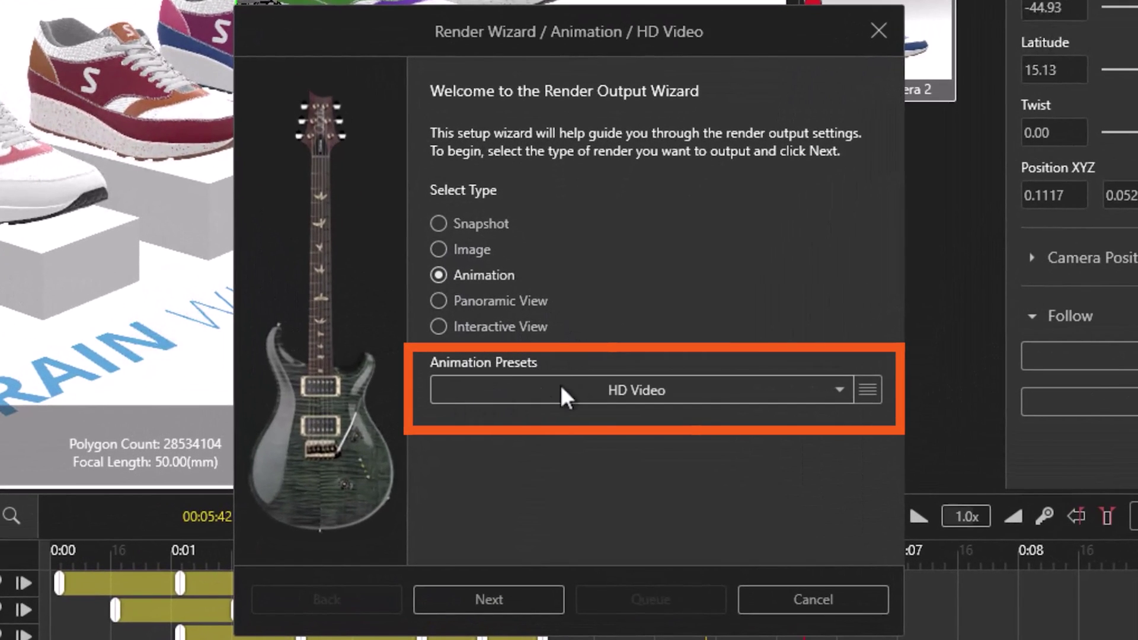
{"action": "left_click", "coordinate": [867, 391]}
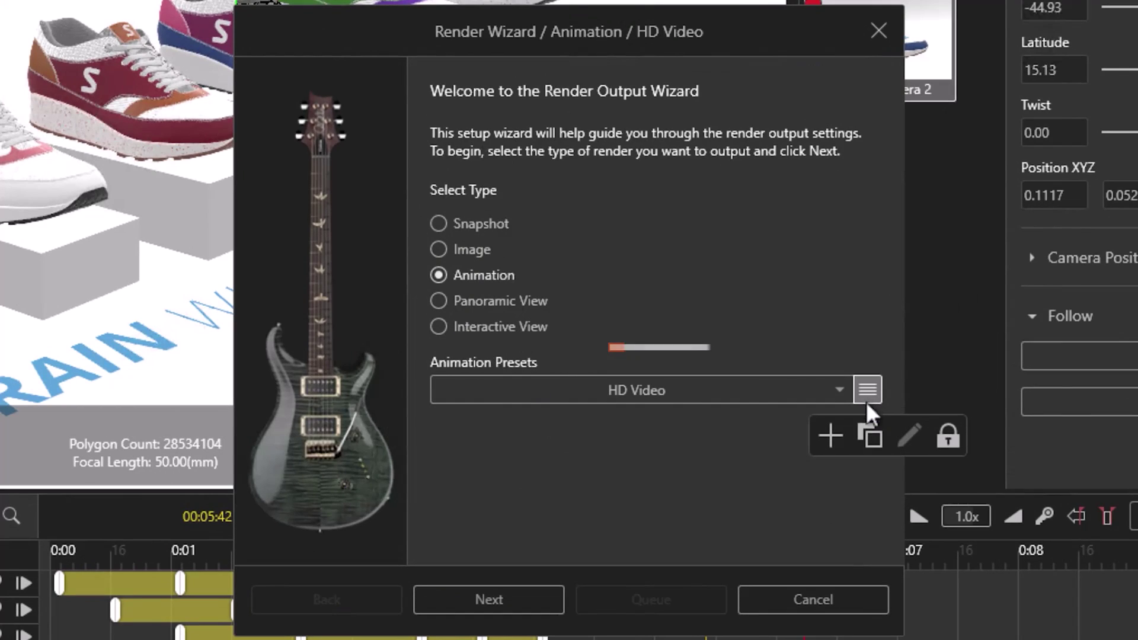
{"action": "left_click", "coordinate": [830, 436]}
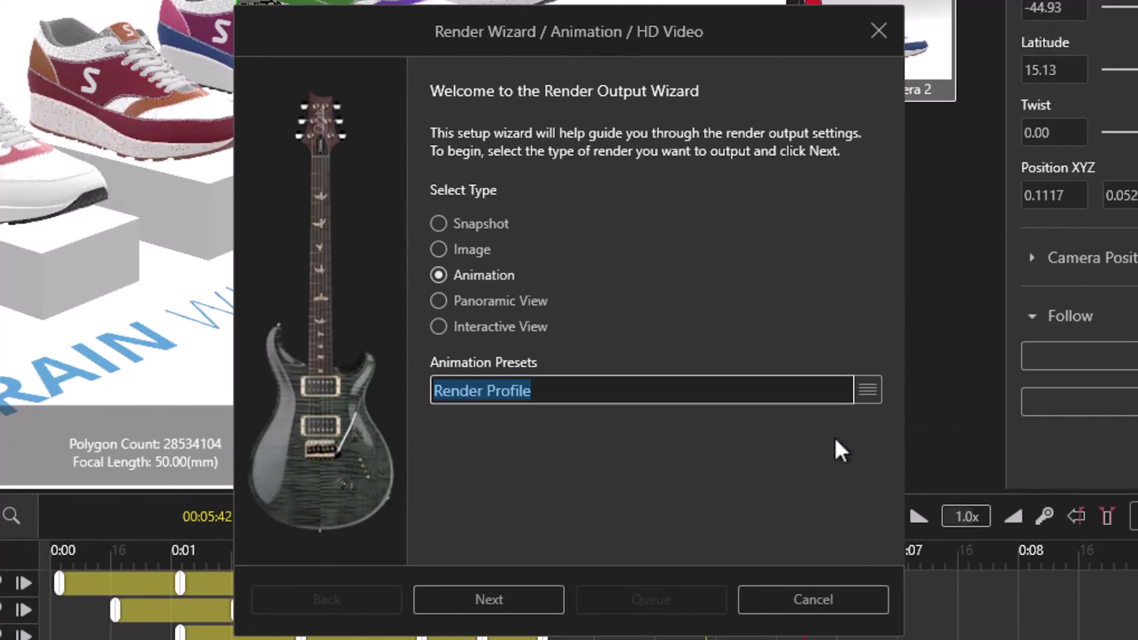
{"action": "type", "text": "Youtube with Post"}
{"action": "key", "text": "Return"}
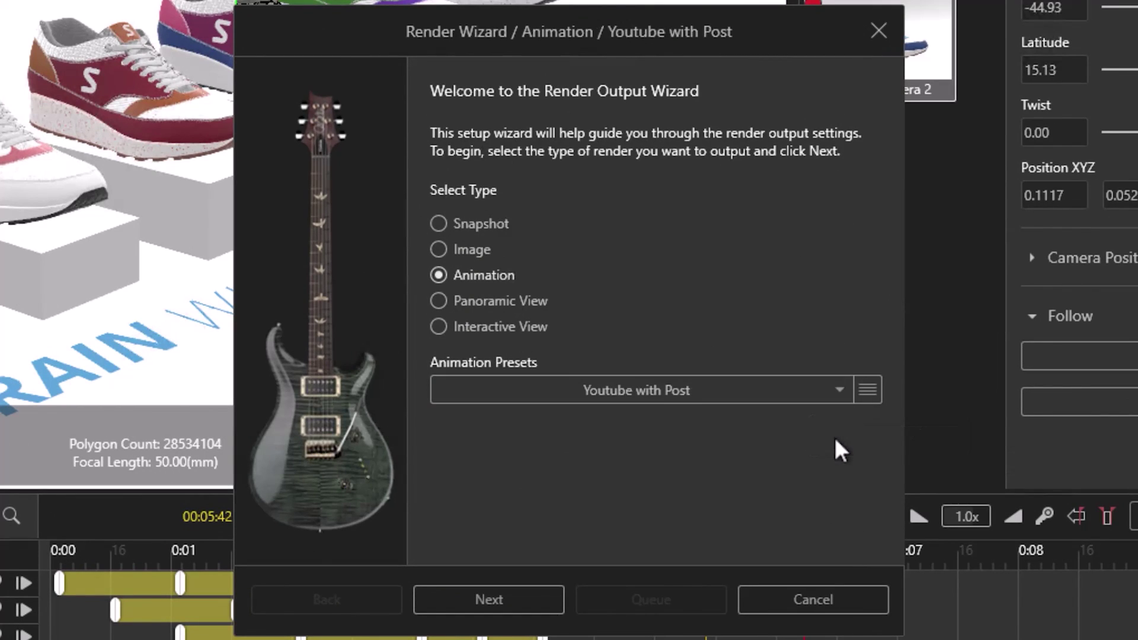
Set the animation output to Image Sequence and save it to the profile
{"action": "left_click", "coordinate": [553, 602]}
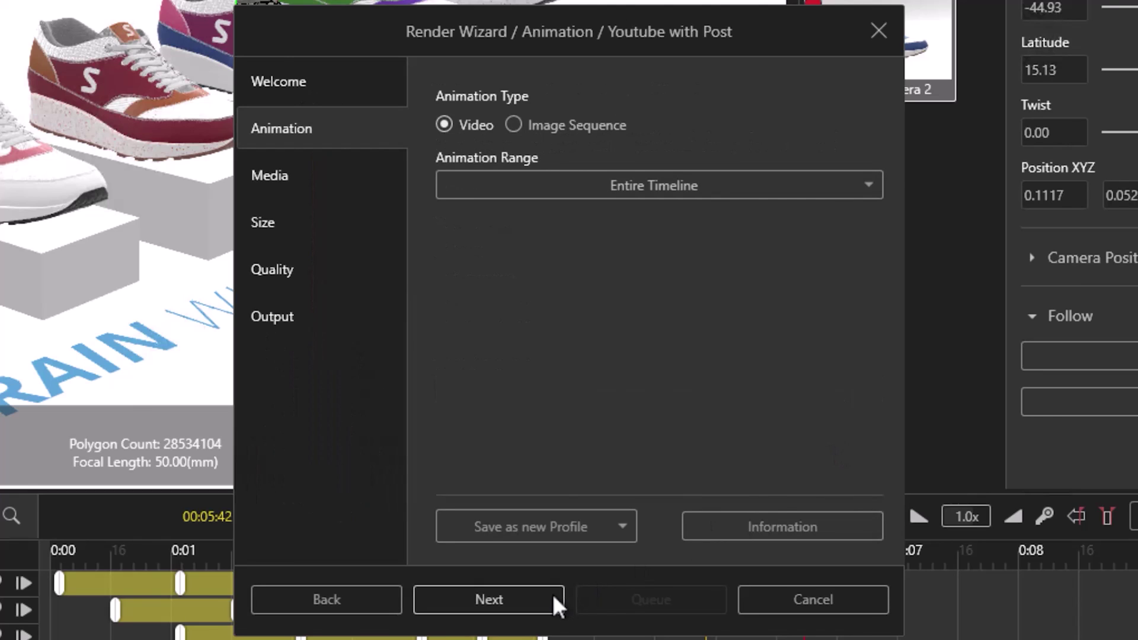
{"action": "left_click", "coordinate": [514, 126]}
{"action": "left_click", "coordinate": [533, 522]}
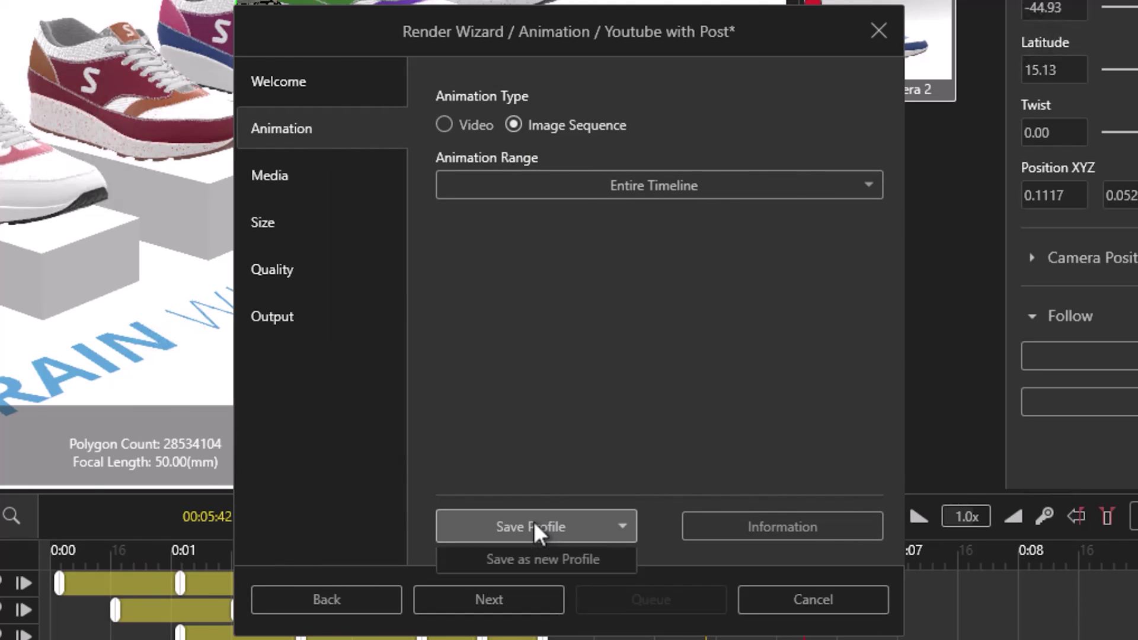
{"action": "left_click", "coordinate": [520, 562]}
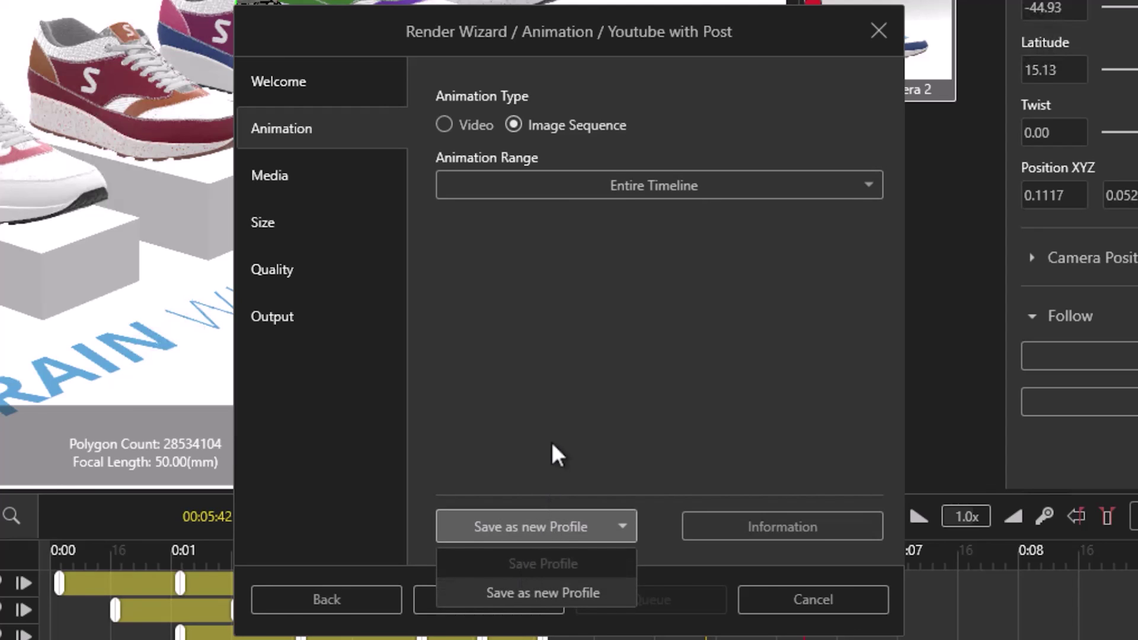
Set the output format to TIFF and save it to the profile
{"action": "left_click", "coordinate": [525, 599]}
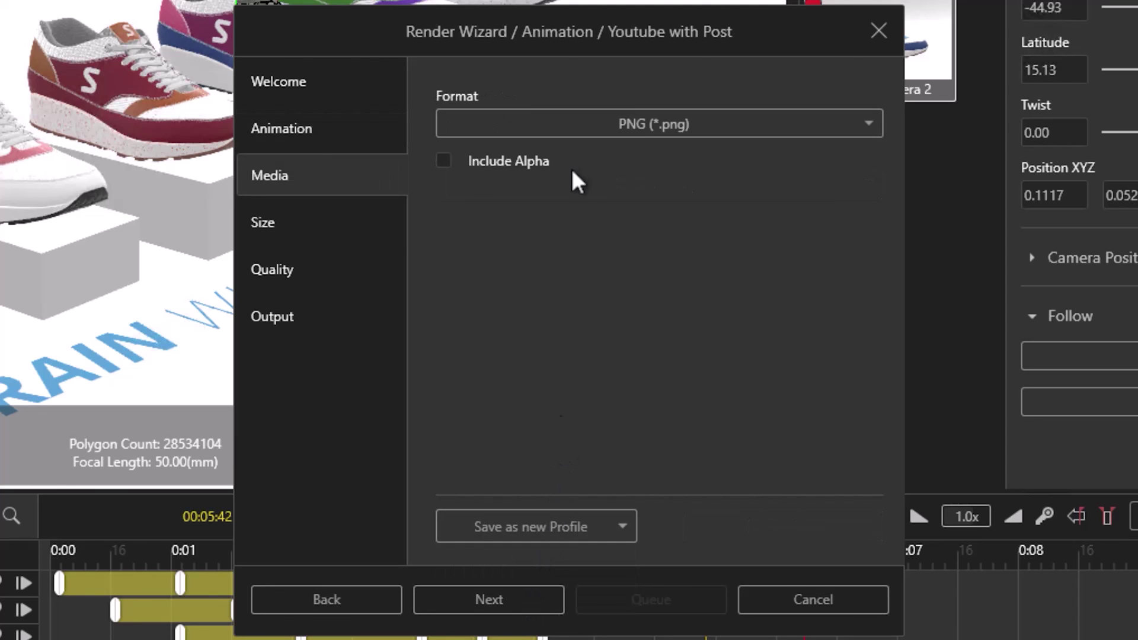
{"action": "left_click", "coordinate": [577, 122]}
{"action": "left_click", "coordinate": [534, 217]}
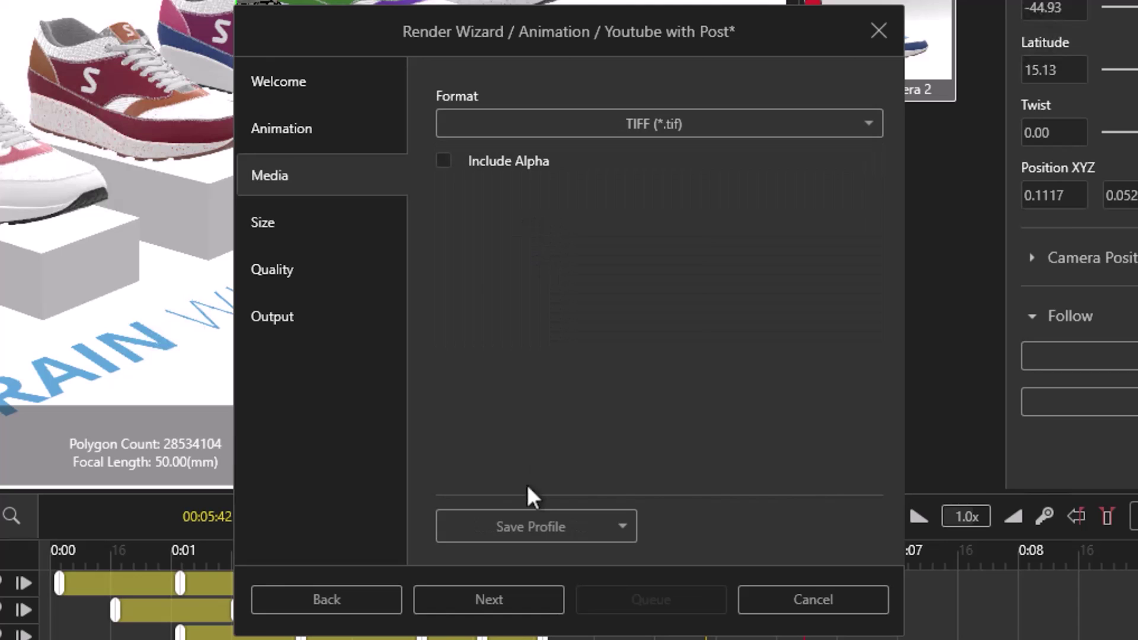
{"action": "left_click", "coordinate": [530, 522]}
{"action": "left_click", "coordinate": [521, 564]}
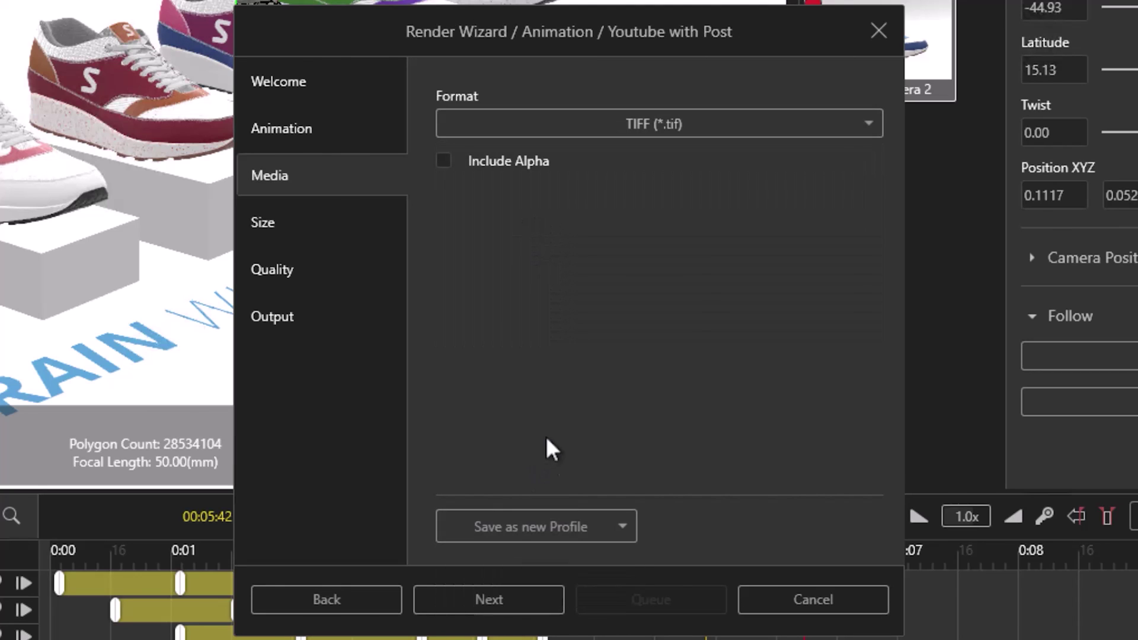
Set Render Passes to 1000, enable the Denoiser, and save the quality settings to the profile
{"action": "left_click", "coordinate": [538, 597]}
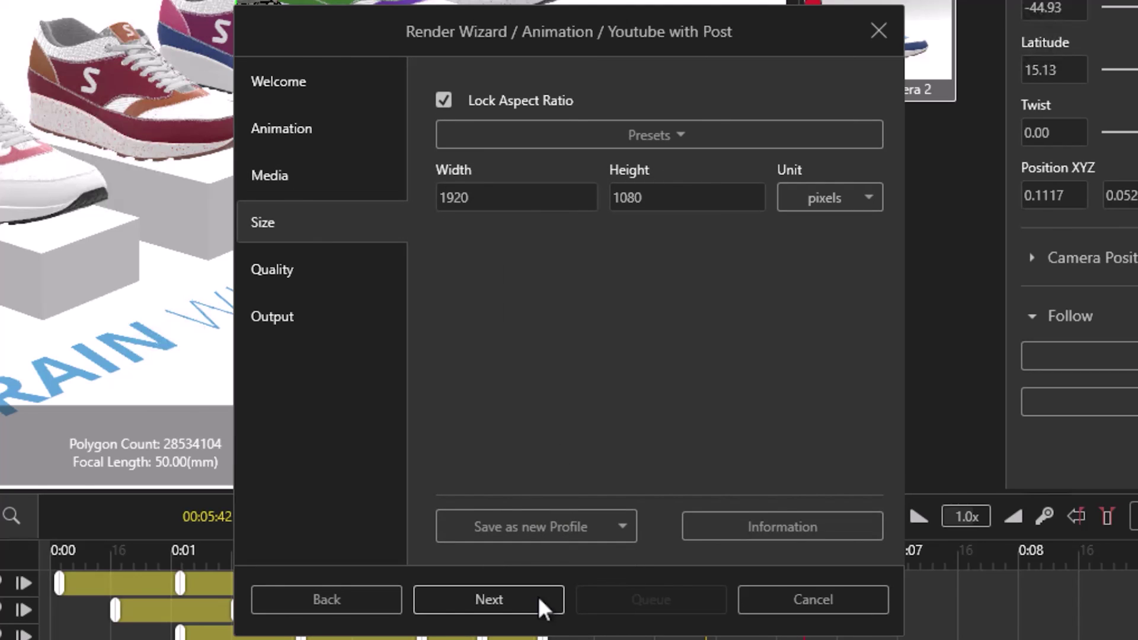
{"action": "left_click", "coordinate": [538, 594]}
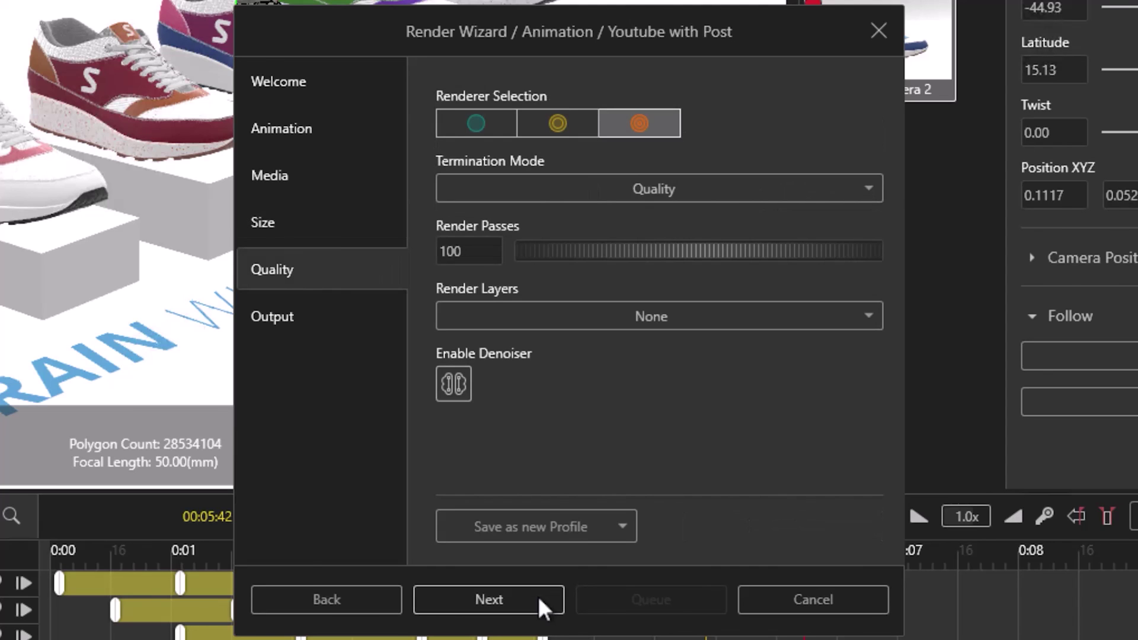
{"action": "double_click", "coordinate": [477, 258]}
{"action": "type", "text": "1000"}
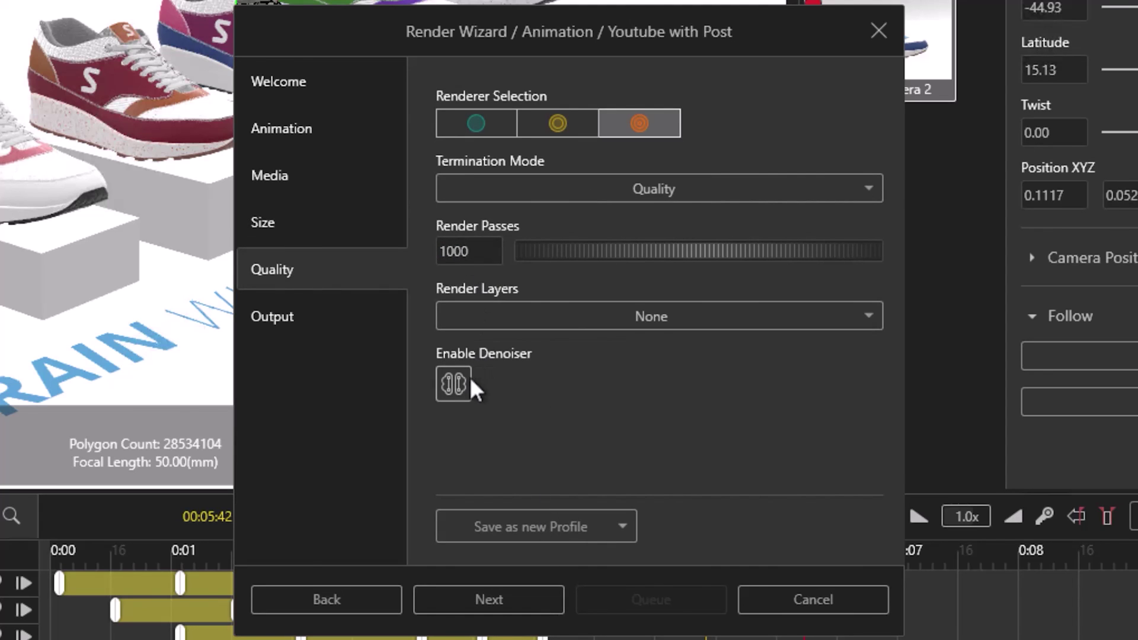
{"action": "left_click", "coordinate": [460, 383]}
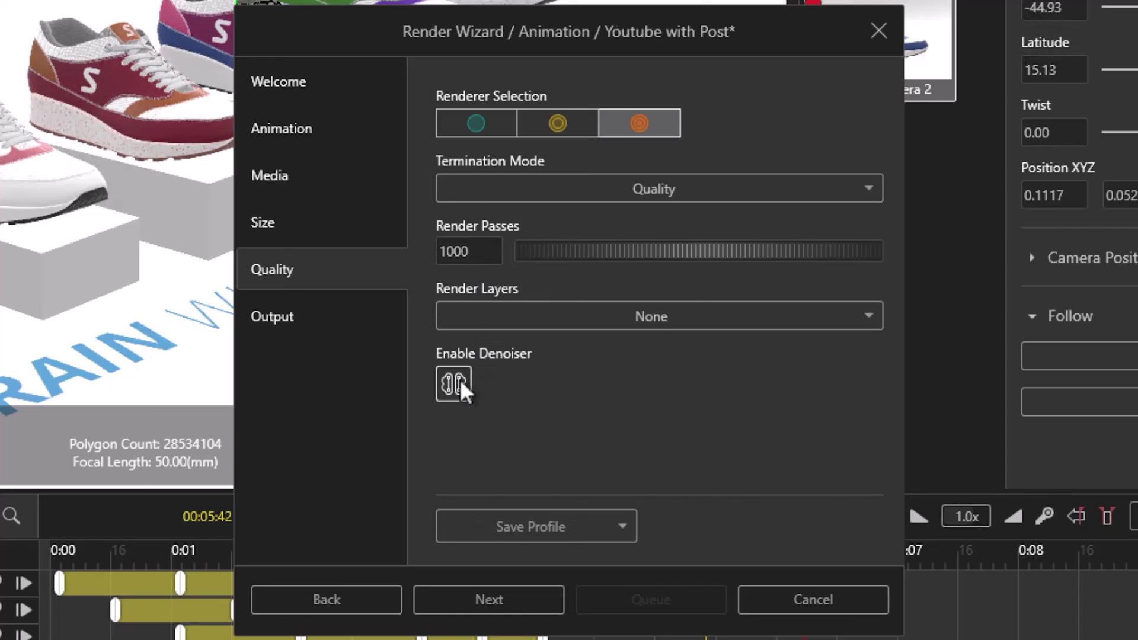
{"action": "left_click", "coordinate": [524, 525]}
{"action": "left_click", "coordinate": [525, 560]}
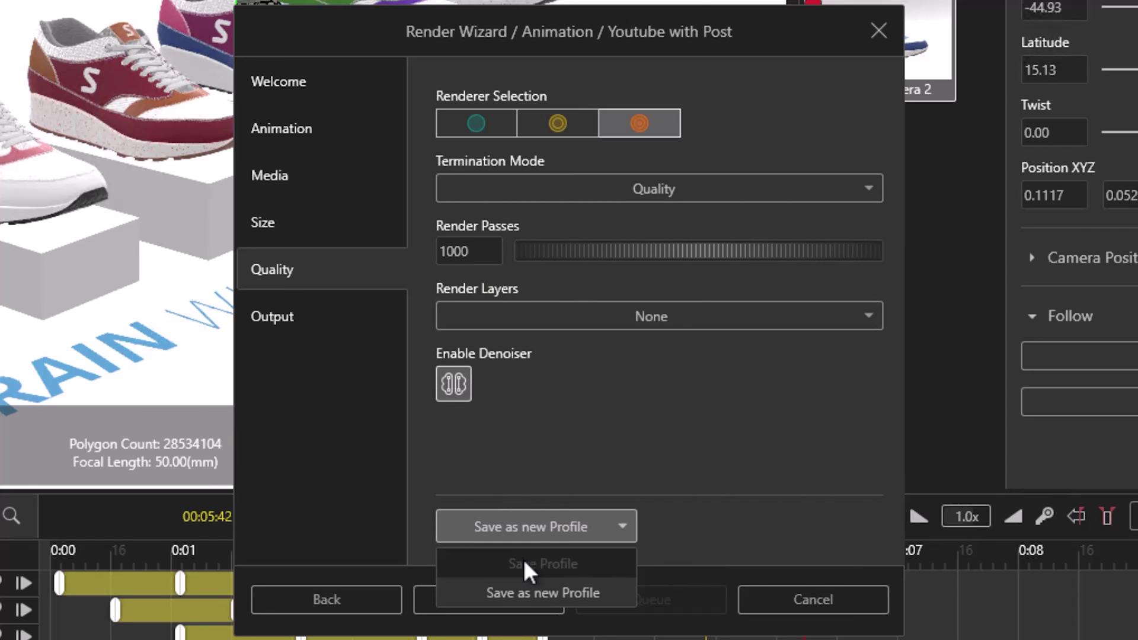
{"action": "left_click", "coordinate": [535, 481]}
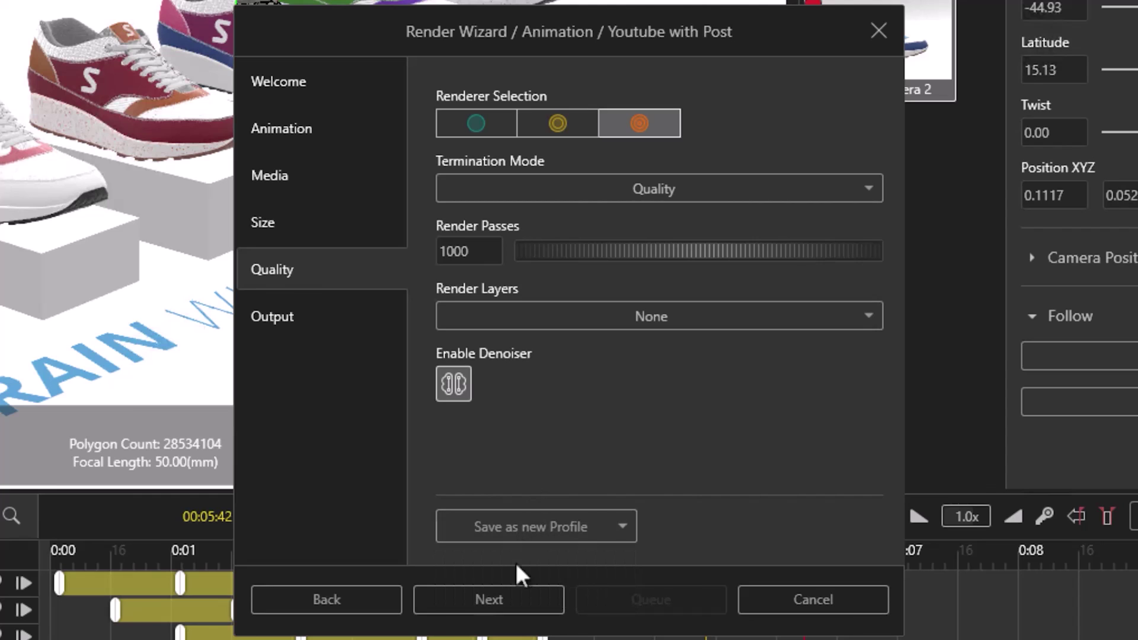
{"action": "left_click", "coordinate": [513, 592]}
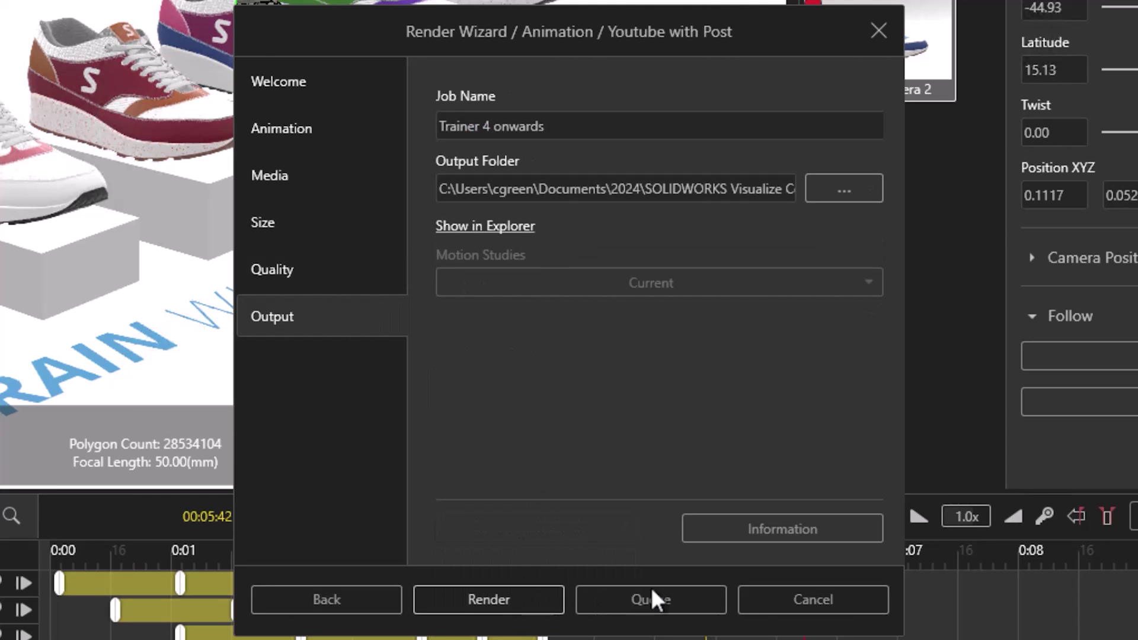
Cancel the wizard, reopen it with Ctrl+P, and step through the Youtube with Post pages
{"action": "left_click", "coordinate": [787, 602]}
{"action": "key", "text": "ctrl+p"}
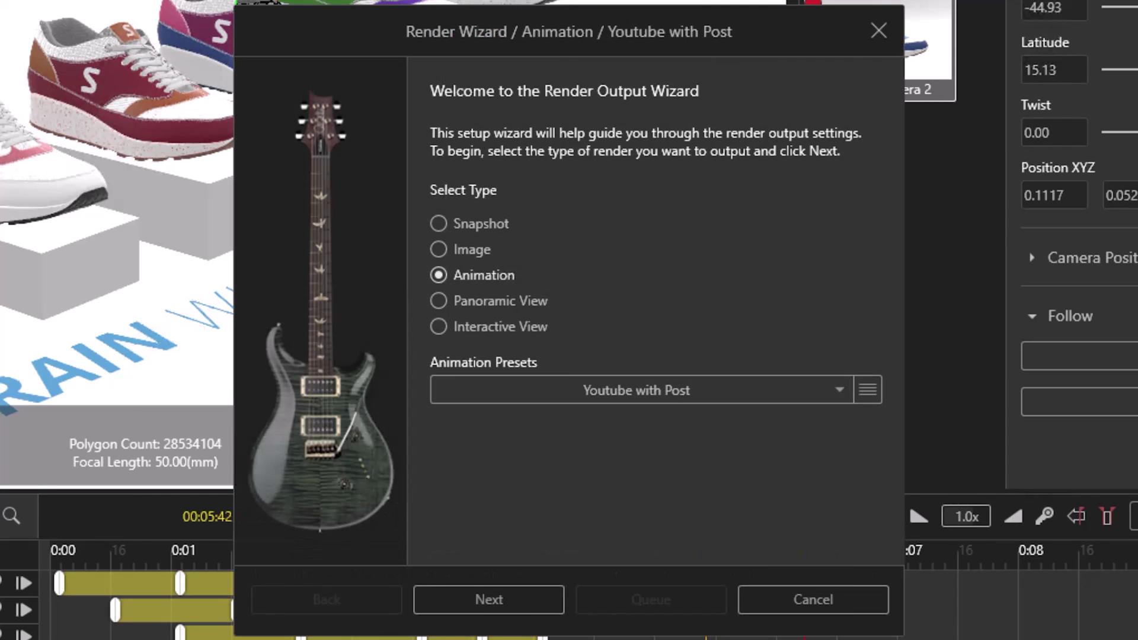
{"action": "left_click", "coordinate": [650, 393]}
{"action": "left_click", "coordinate": [525, 595]}
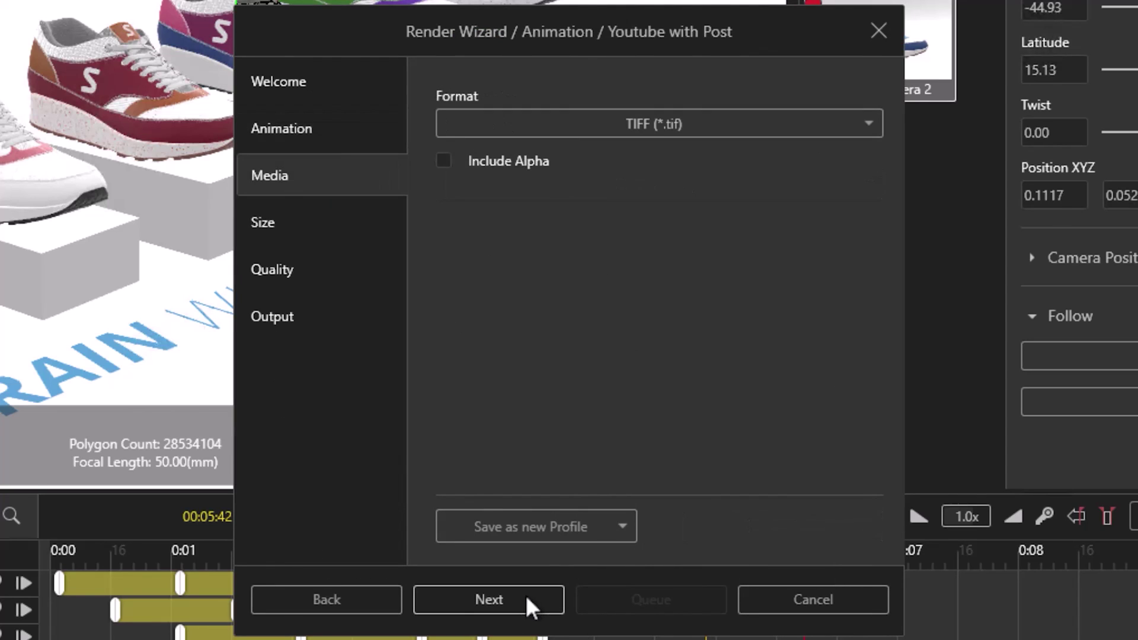
{"action": "left_click", "coordinate": [526, 595]}
{"action": "left_click", "coordinate": [525, 595]}
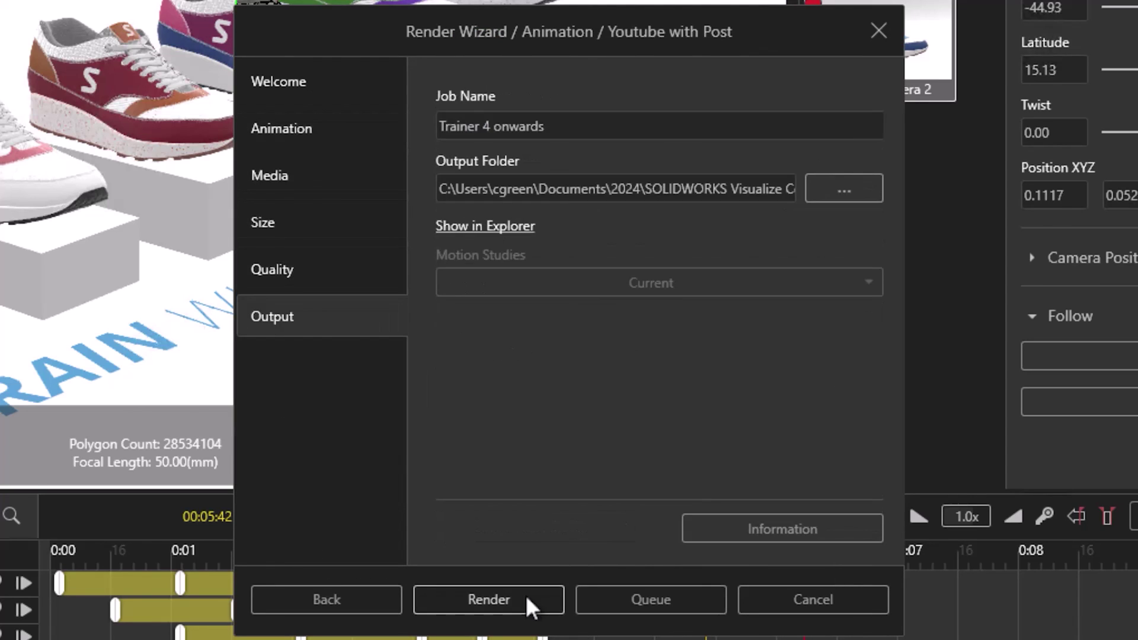
Return to the Welcome page, then reopen the Save Profile options from the Animation page
{"action": "left_click", "coordinate": [388, 605]}
{"action": "left_click", "coordinate": [388, 605]}
{"action": "left_click", "coordinate": [388, 604]}
{"action": "left_click", "coordinate": [866, 398]}
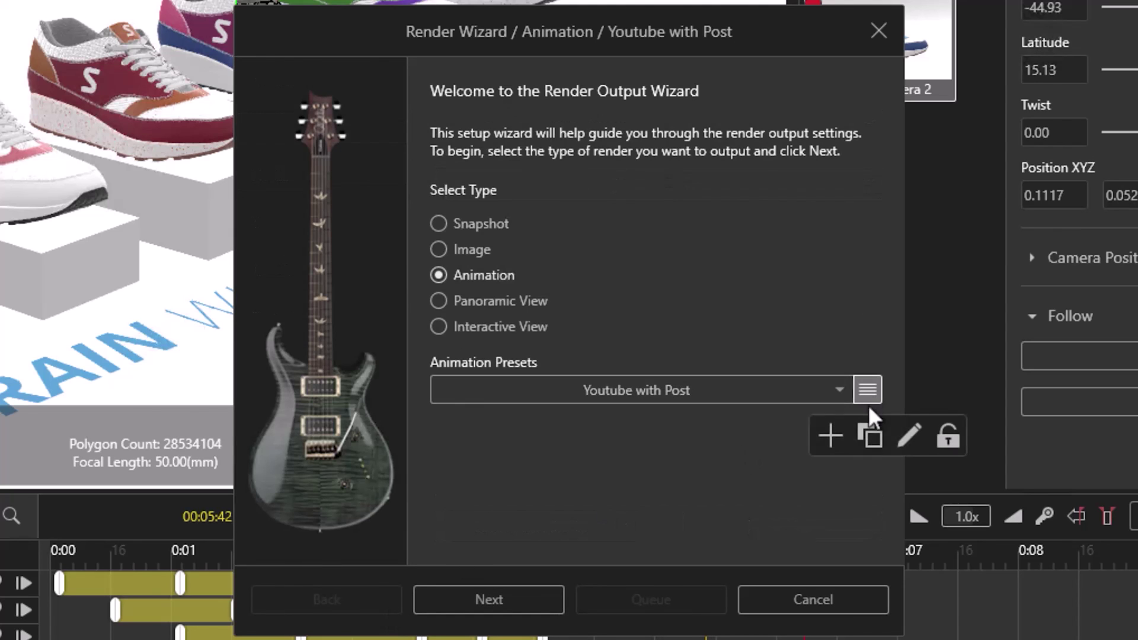
{"action": "left_click", "coordinate": [474, 600]}
{"action": "left_click", "coordinate": [542, 525]}
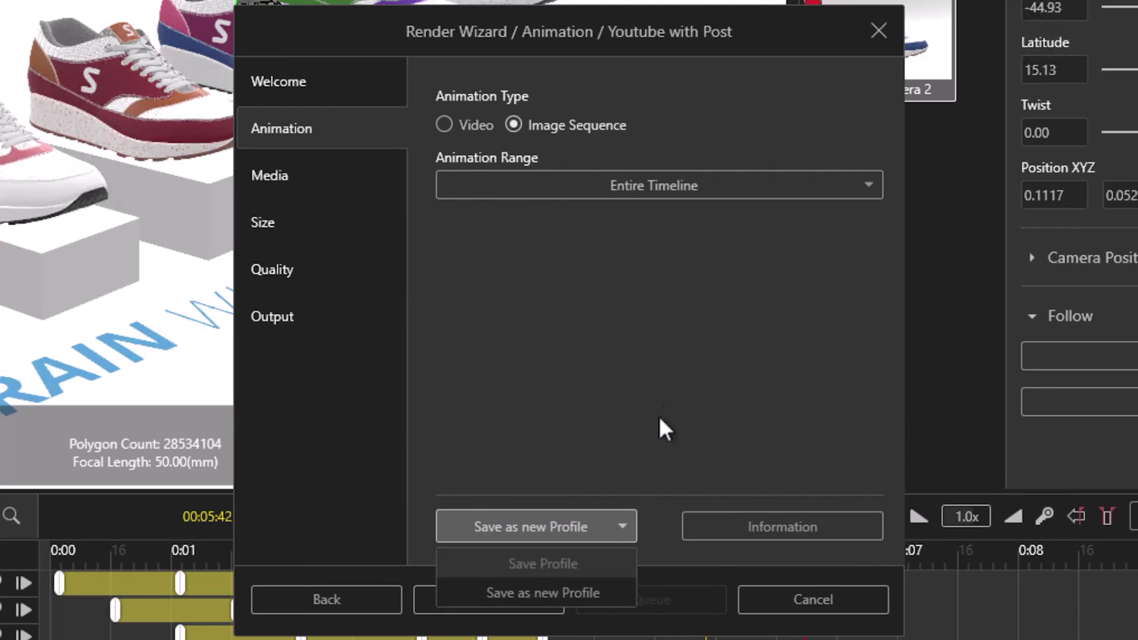